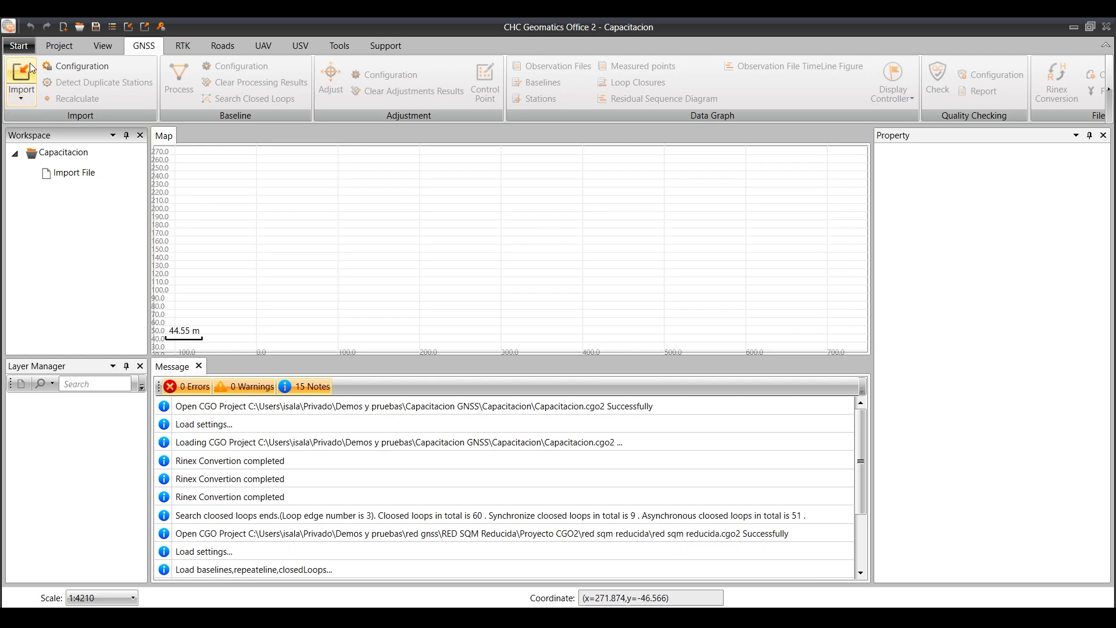
Step: Import all files from the Rinex folder inside Capacitacion and accept the full list of observation files
left_click(21, 97)
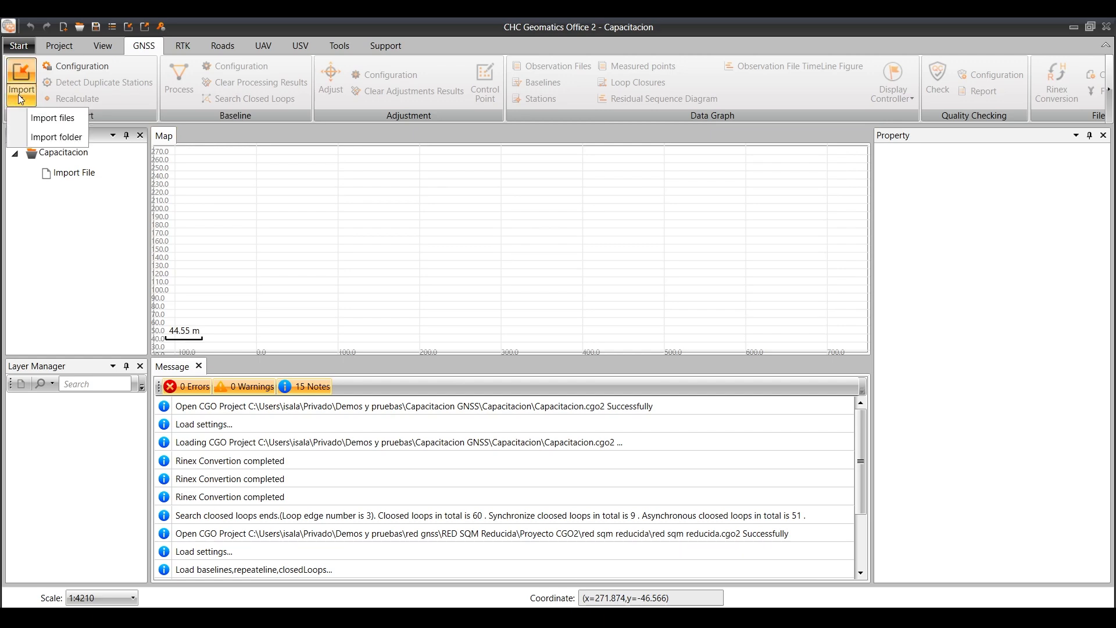
left_click(51, 122)
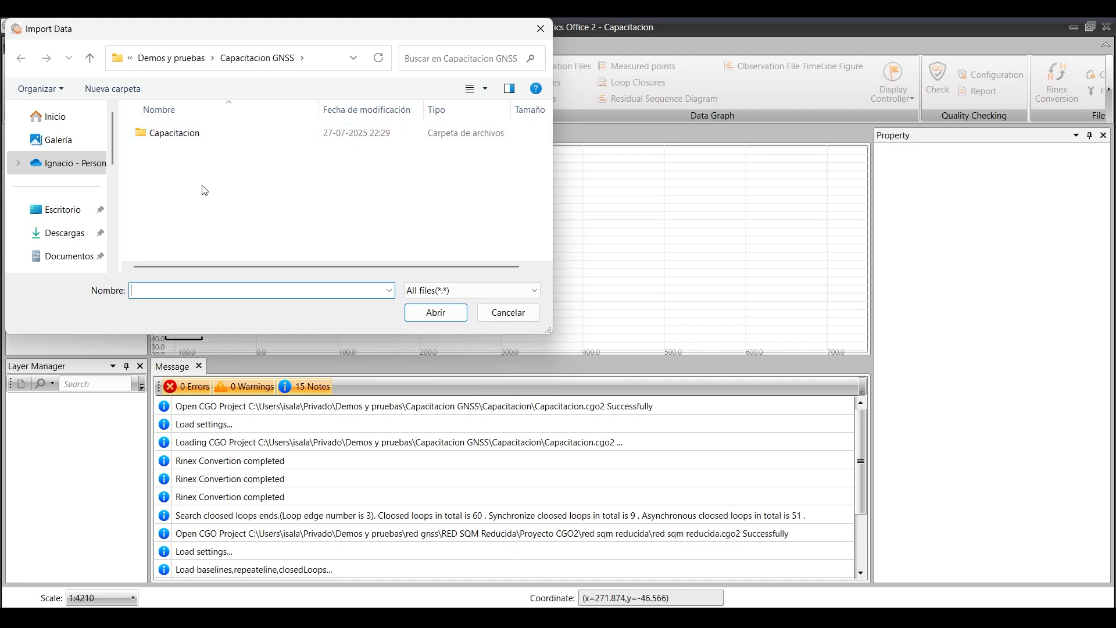
double_click(171, 140)
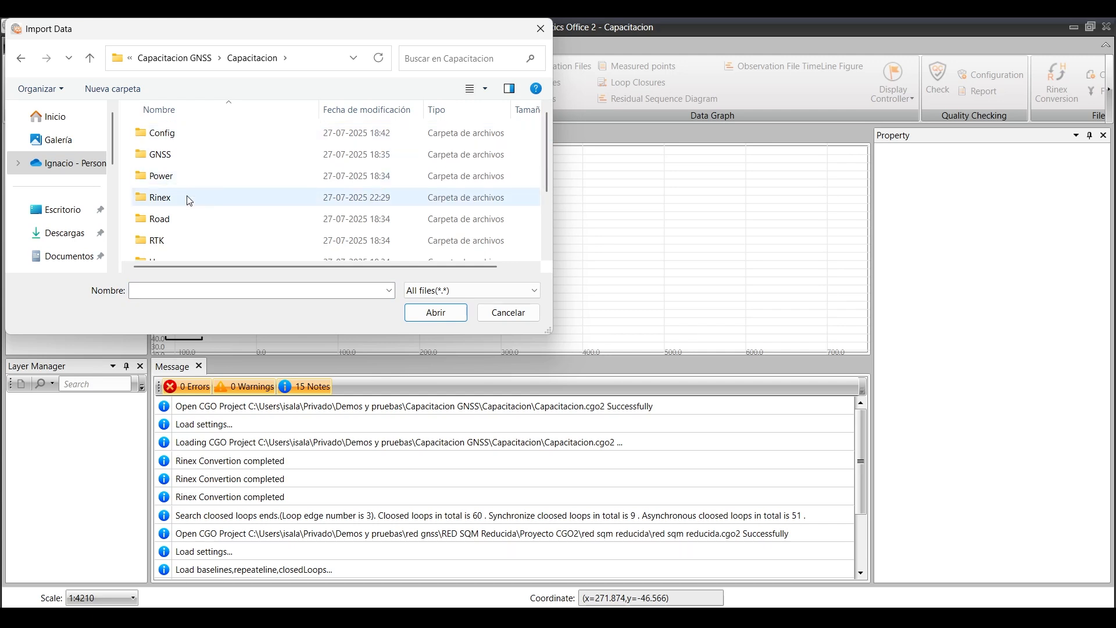
scroll(189, 196, "down", 2)
scroll(189, 200, "up", 2)
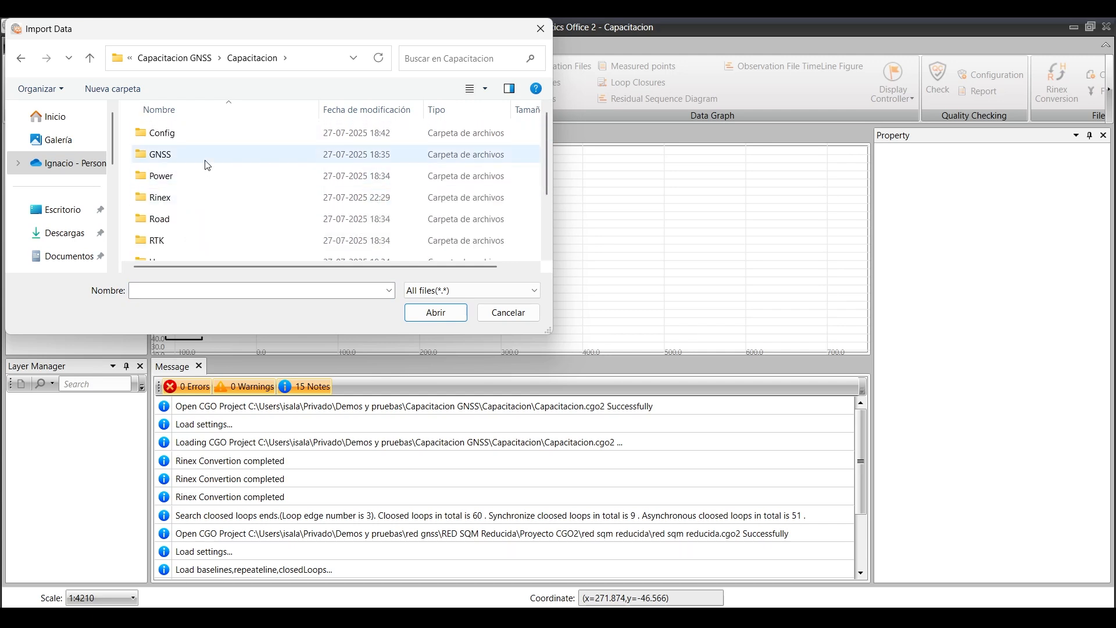
double_click(170, 199)
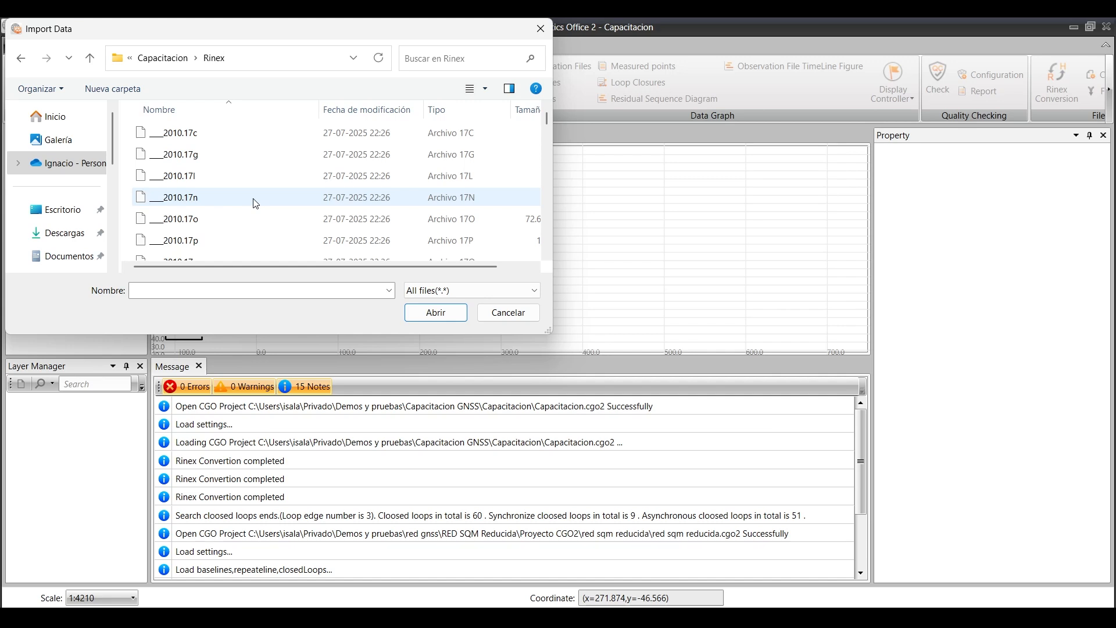
key("ctrl+a")
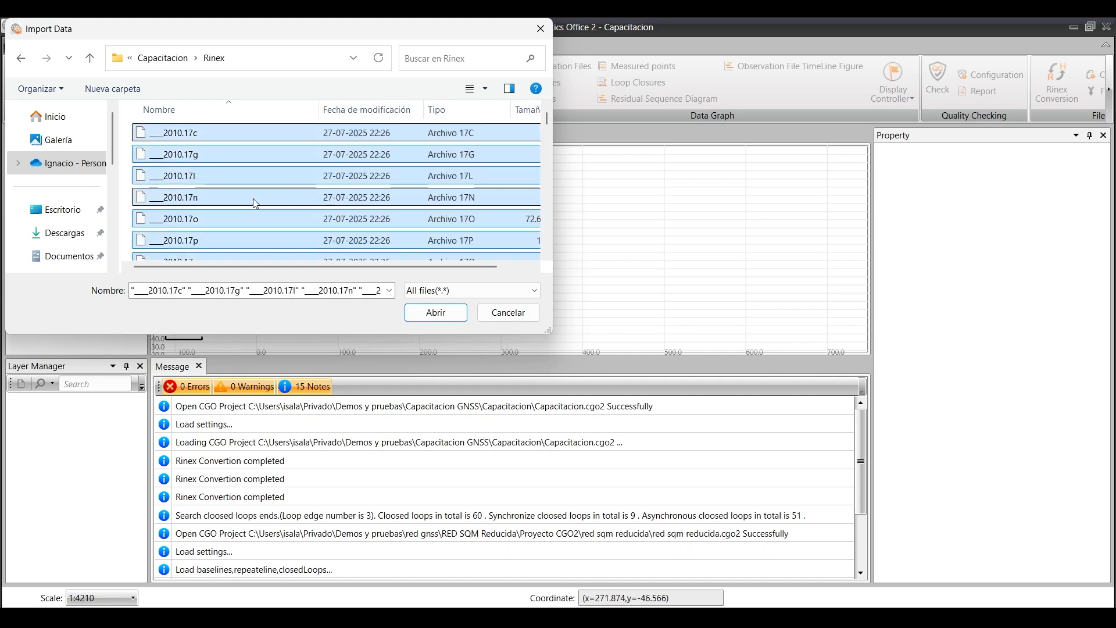
left_click(437, 314)
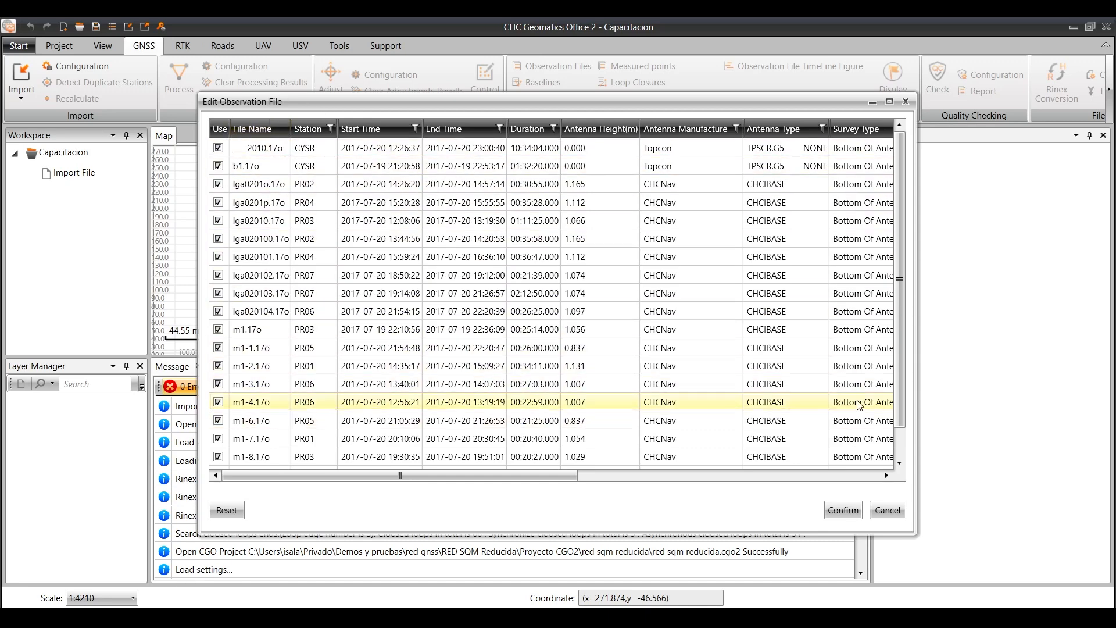
scroll(898, 384, "down", 2)
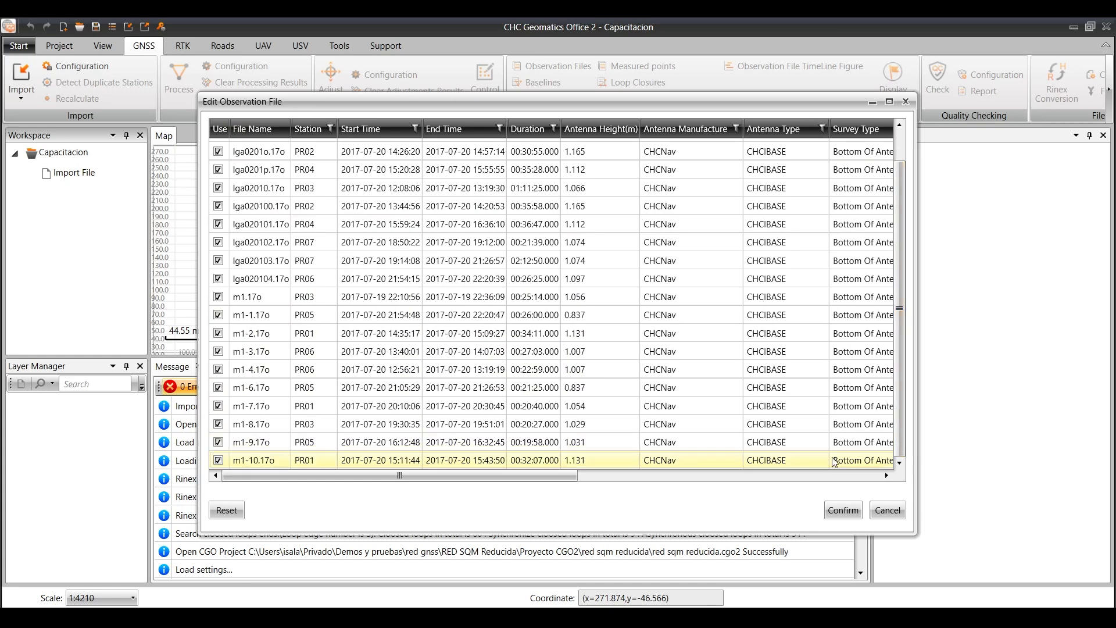
left_click(843, 510)
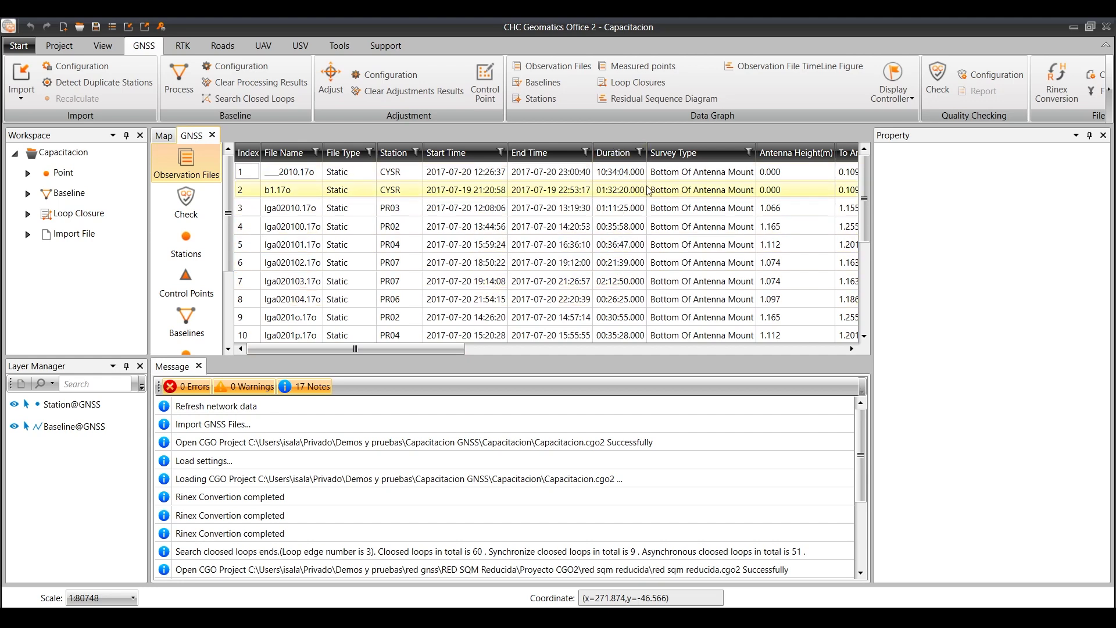
Step: Open the antenna properties of observation file ___2010.17o and choose Bottom Of Antenna Mount as its measurement reference
left_click(412, 178)
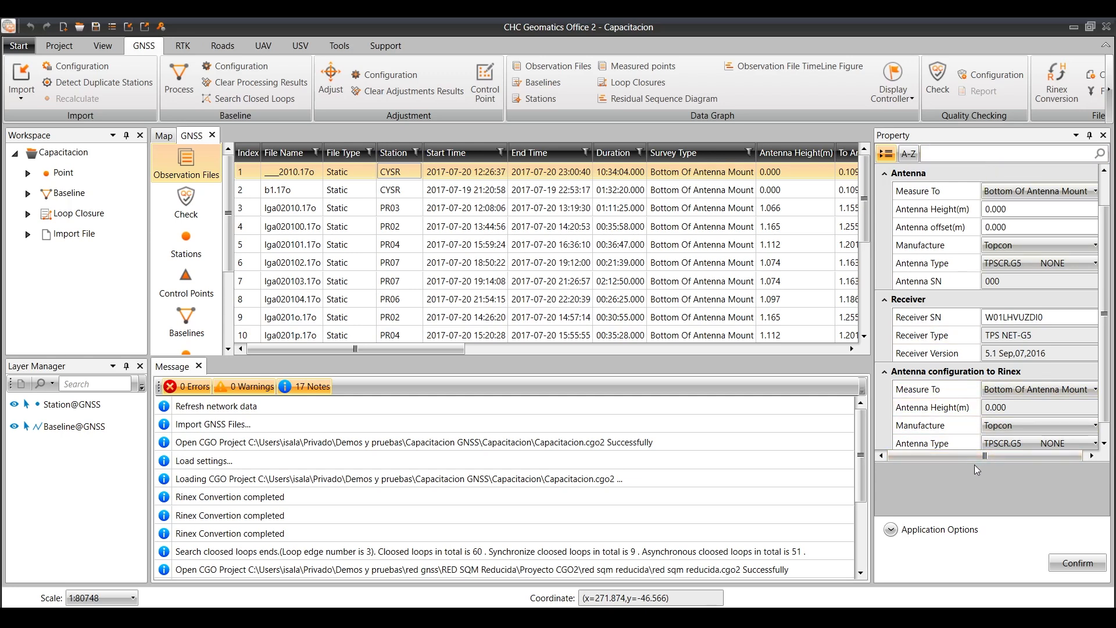
left_click_drag(975, 461, 973, 513)
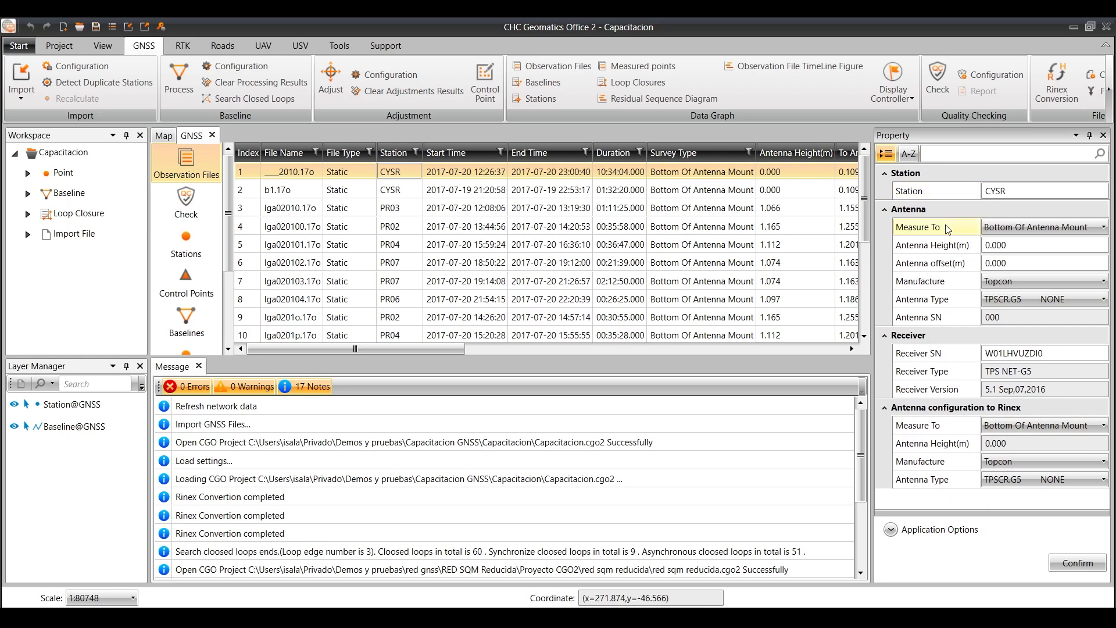
left_click(1059, 230)
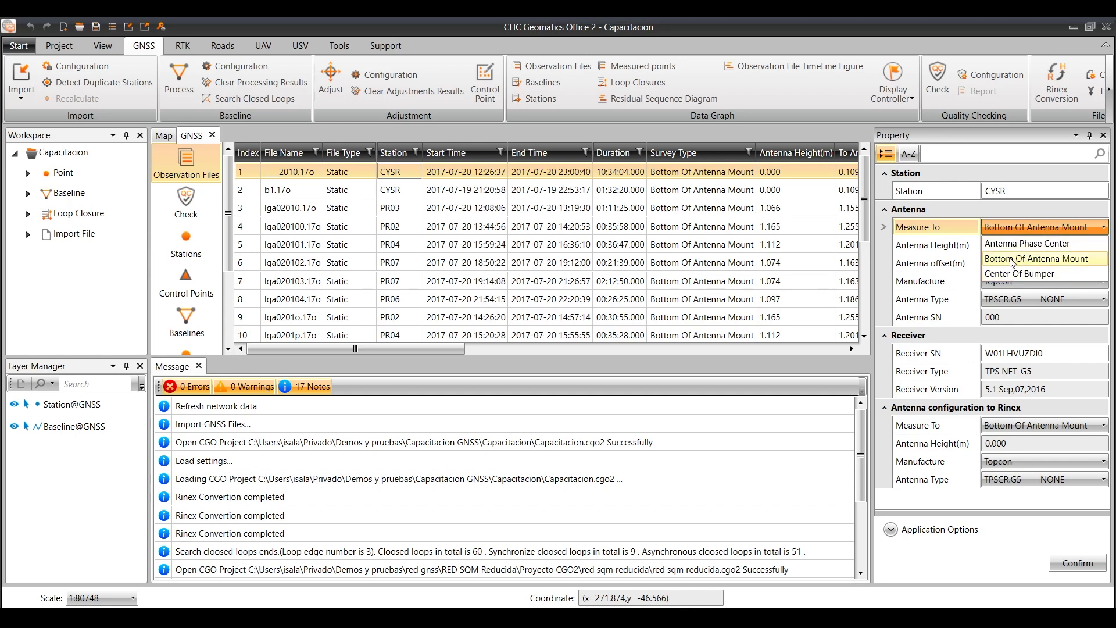
left_click(1050, 259)
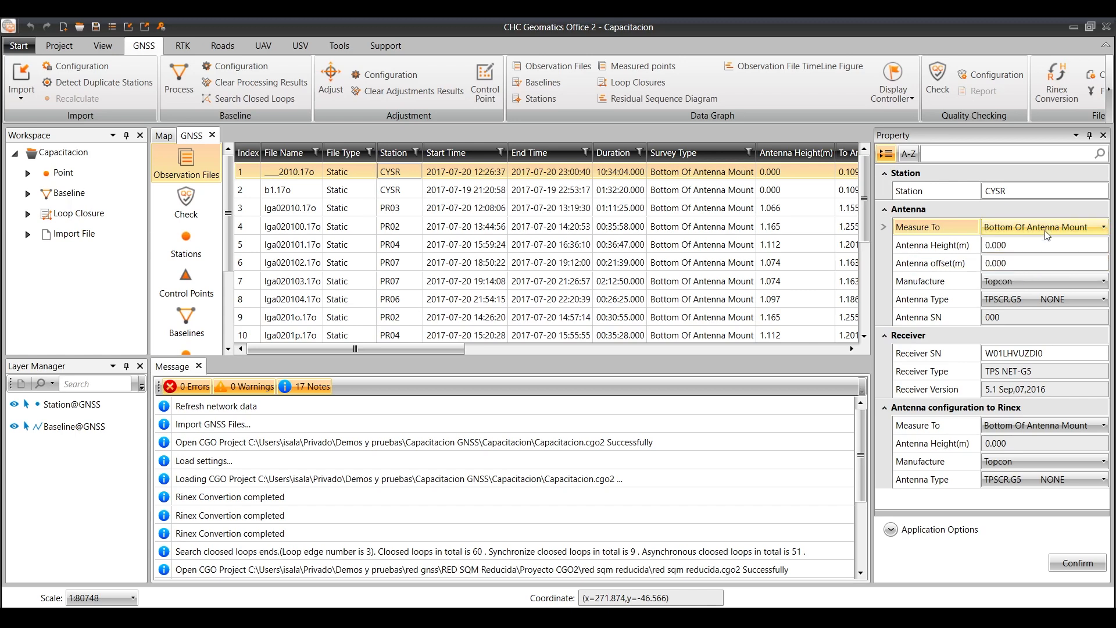
left_click(1045, 245)
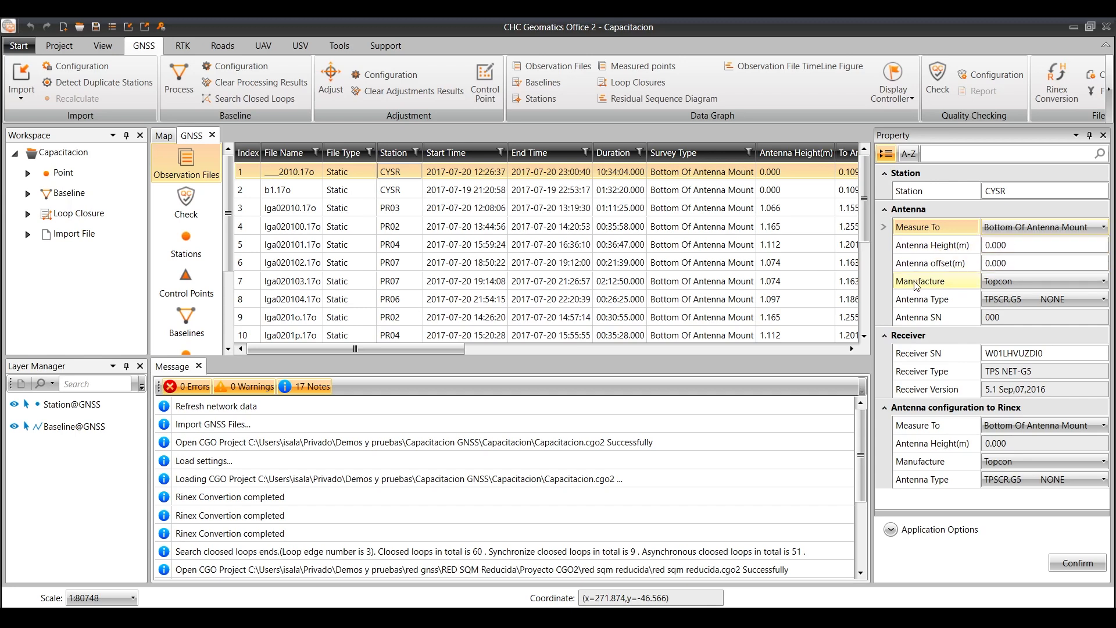
Step: Examine the available antenna manufacturers and antenna types for observation file ___2010.17o
left_click(1044, 281)
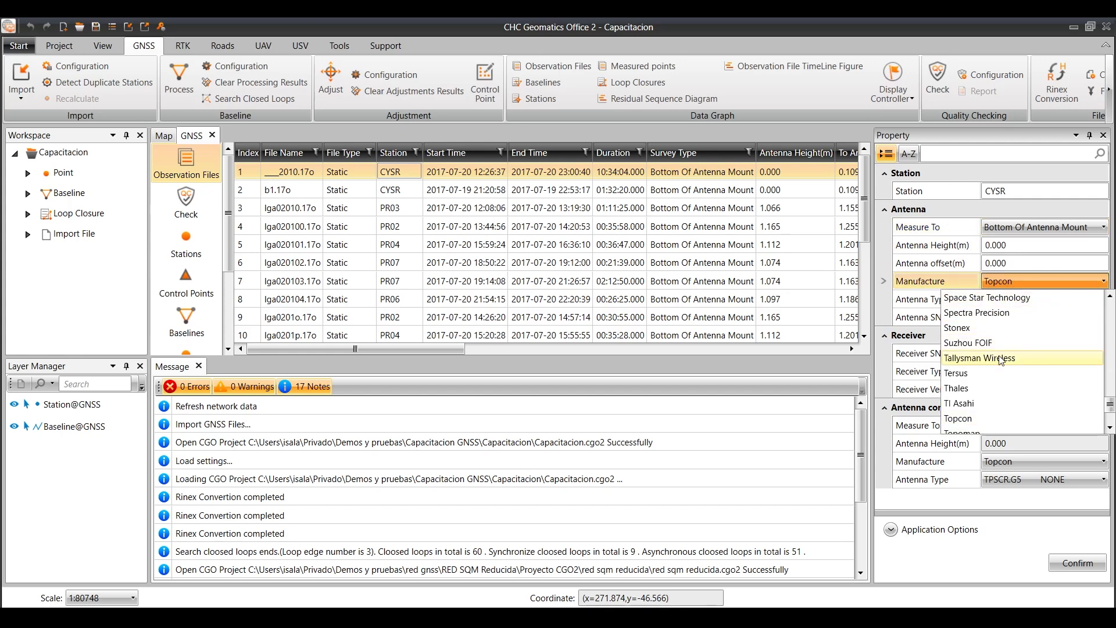
scroll(1001, 363, "up", 4)
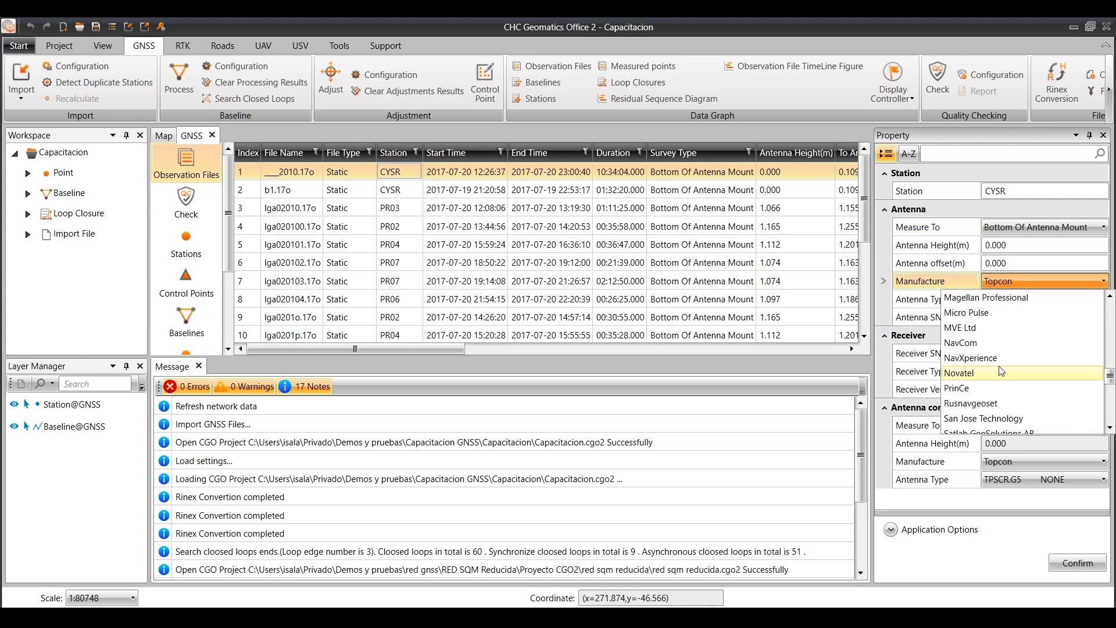
scroll(1001, 371, "up", 2)
scroll(1005, 356, "down", 1)
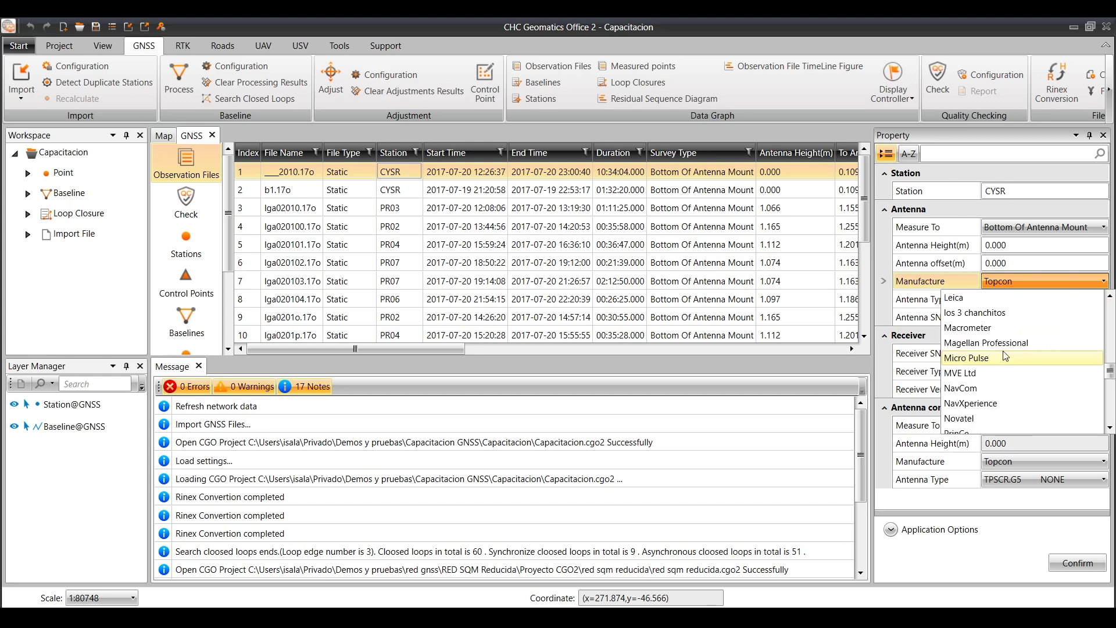
scroll(1005, 357, "down", 4)
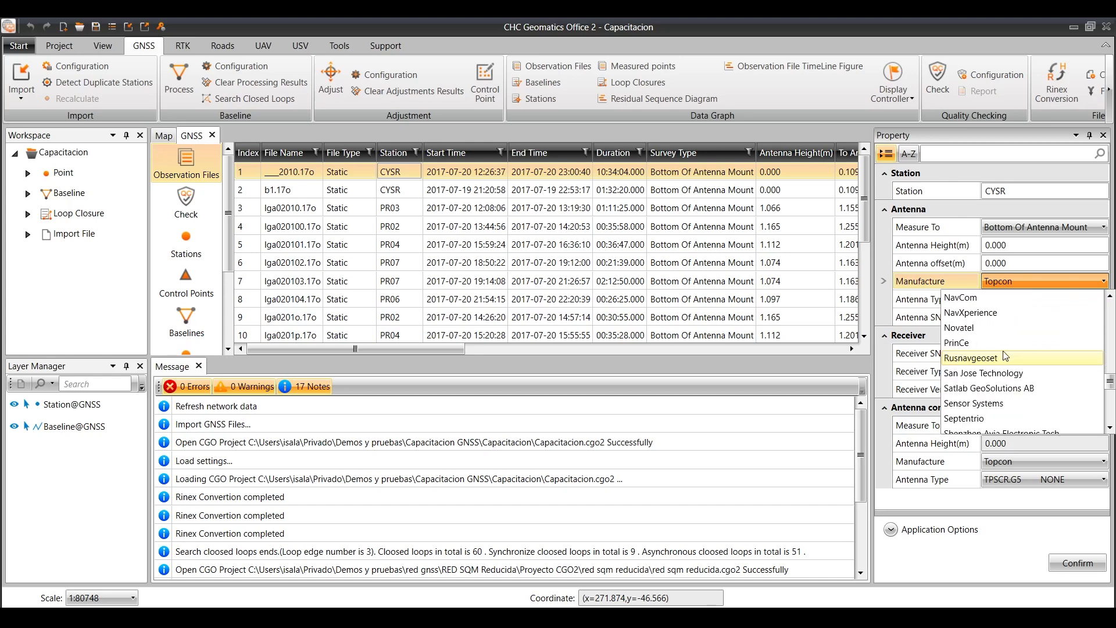
left_click(1044, 280)
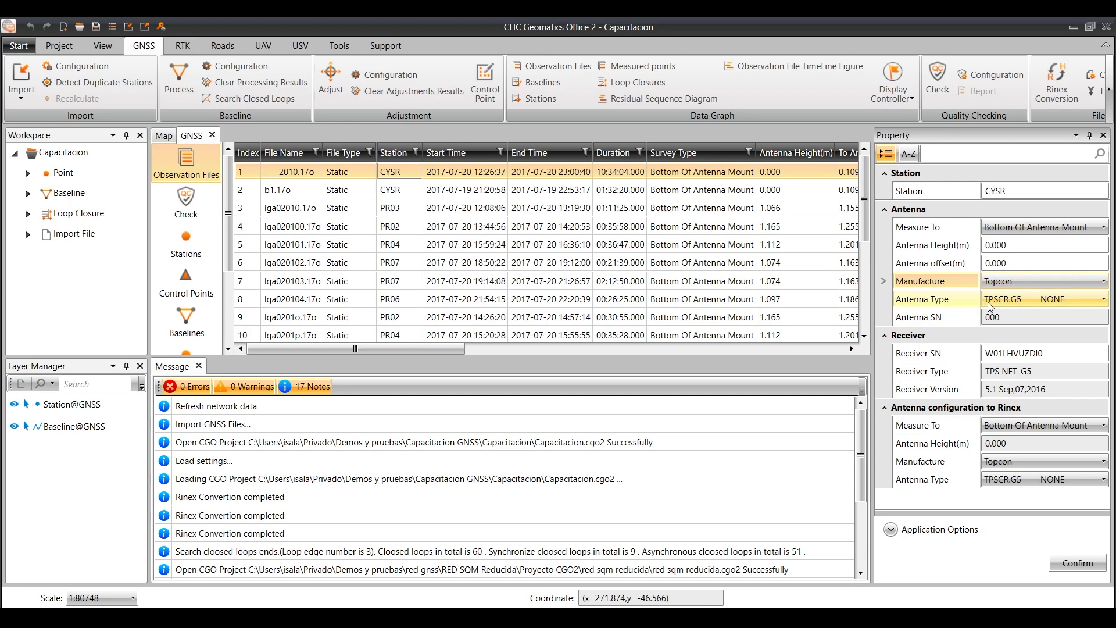
left_click(1037, 300)
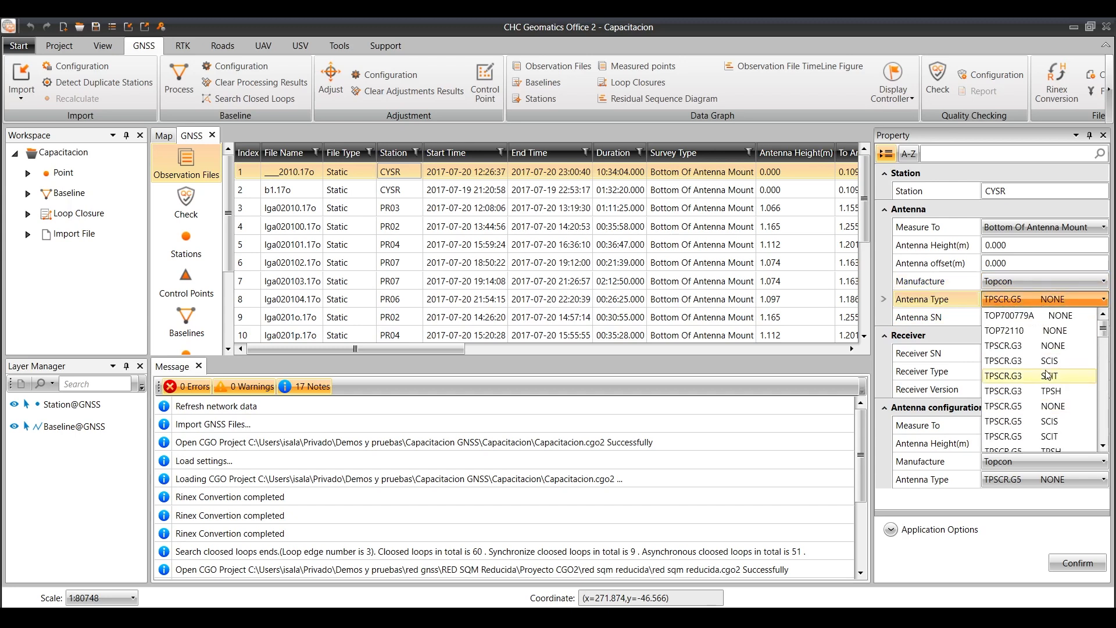
left_click(1034, 302)
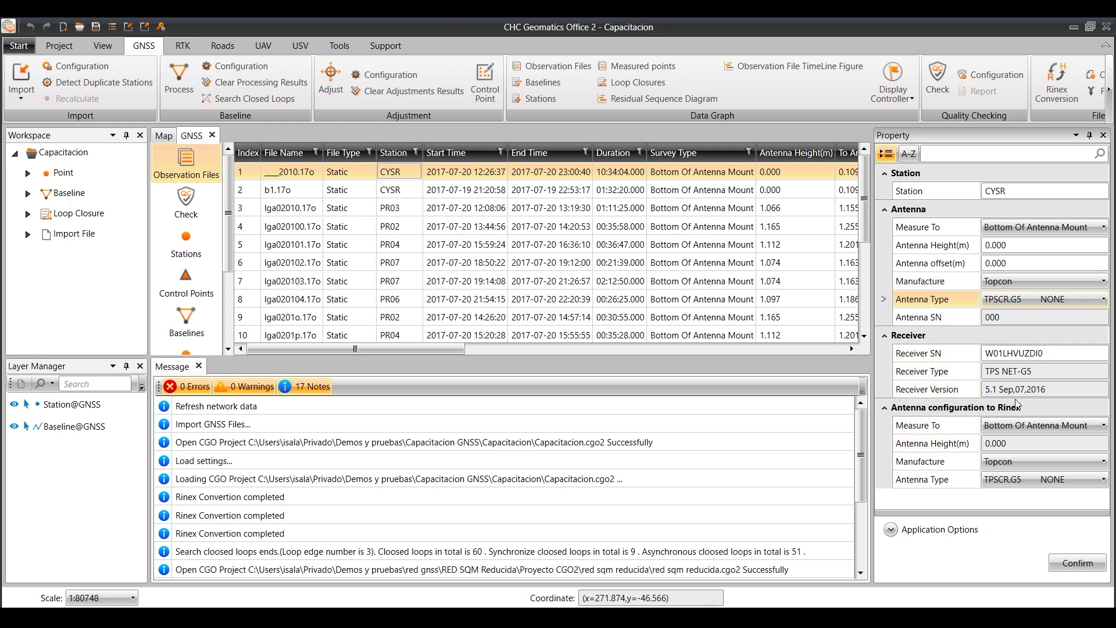
left_click(349, 171)
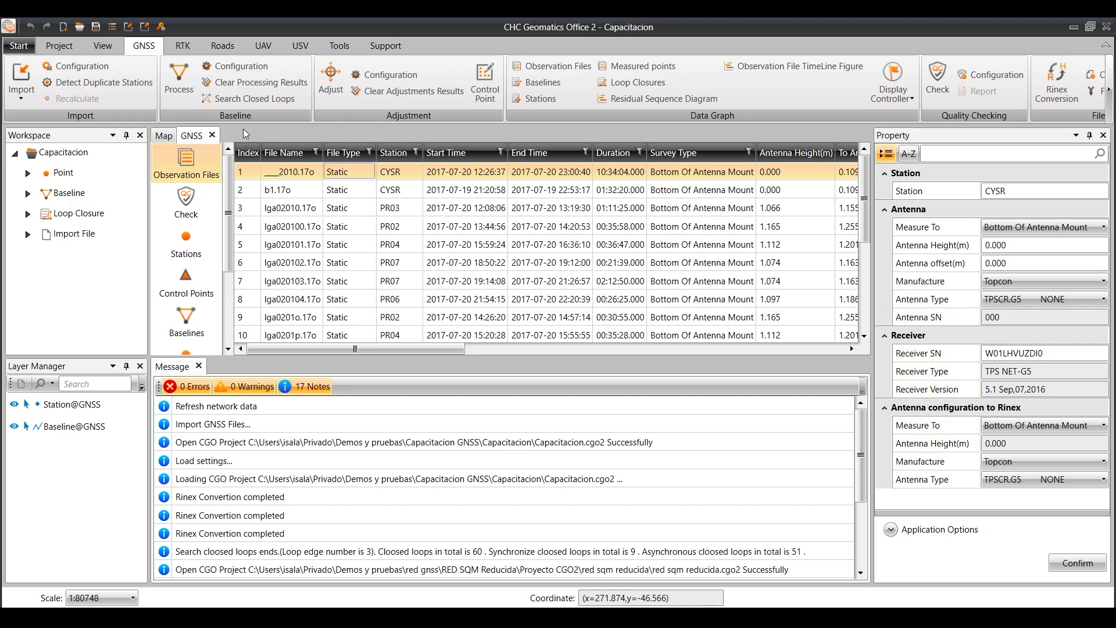
Step: Examine the baseline network on the map around CYSR and PR03, and check the stations in the observation file table
left_click(164, 135)
scroll(480, 234, "up", 3)
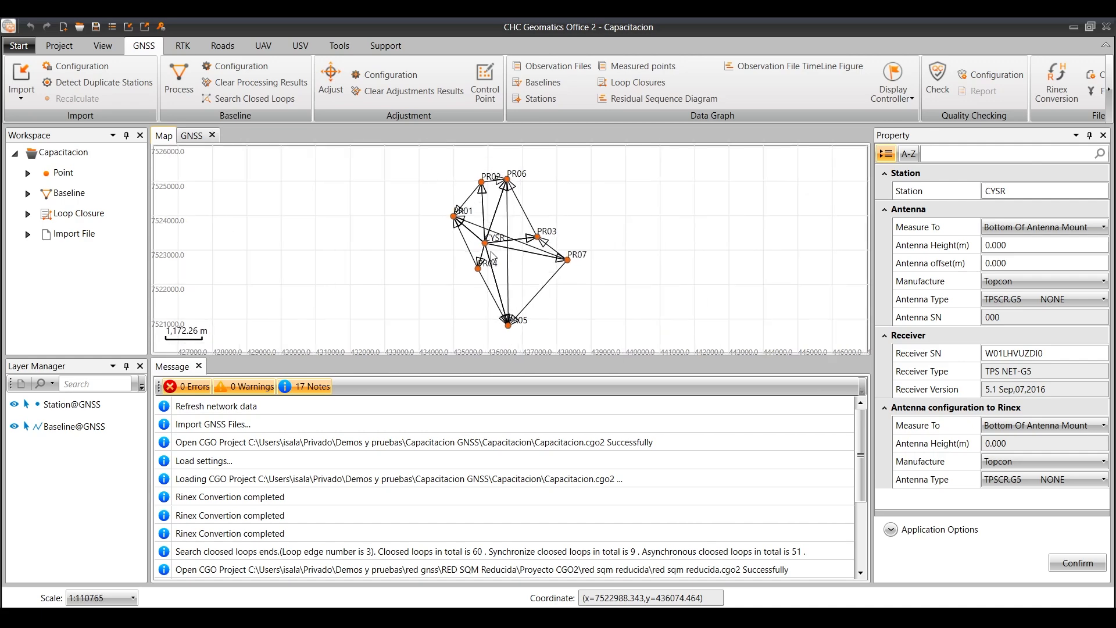
scroll(480, 235, "up", 8)
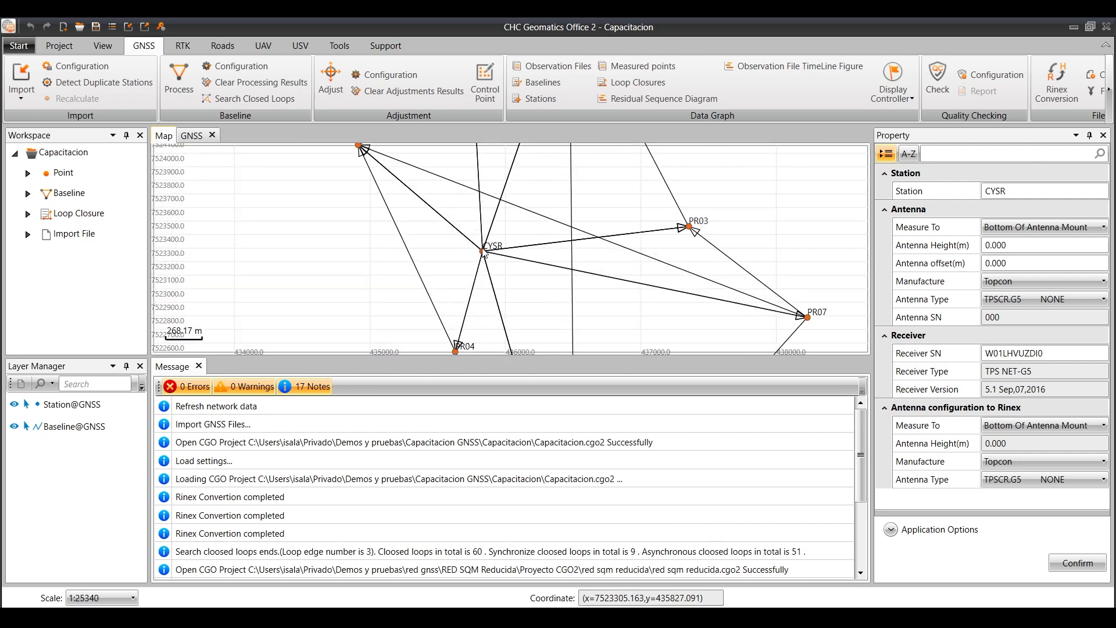
scroll(484, 254, "down", 6)
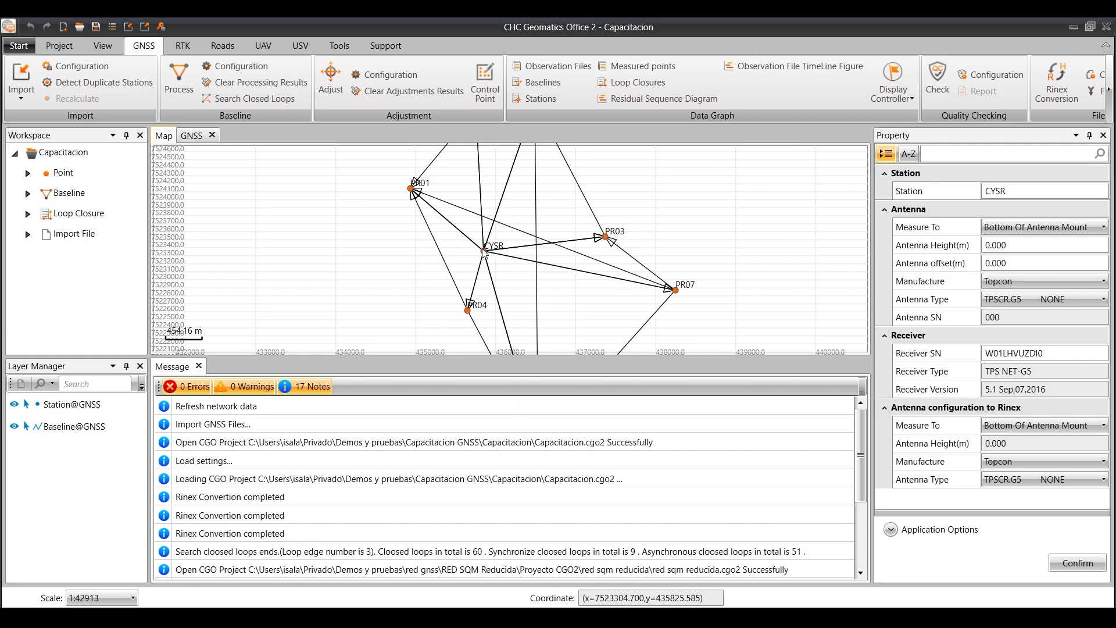
scroll(605, 239, "up", 3)
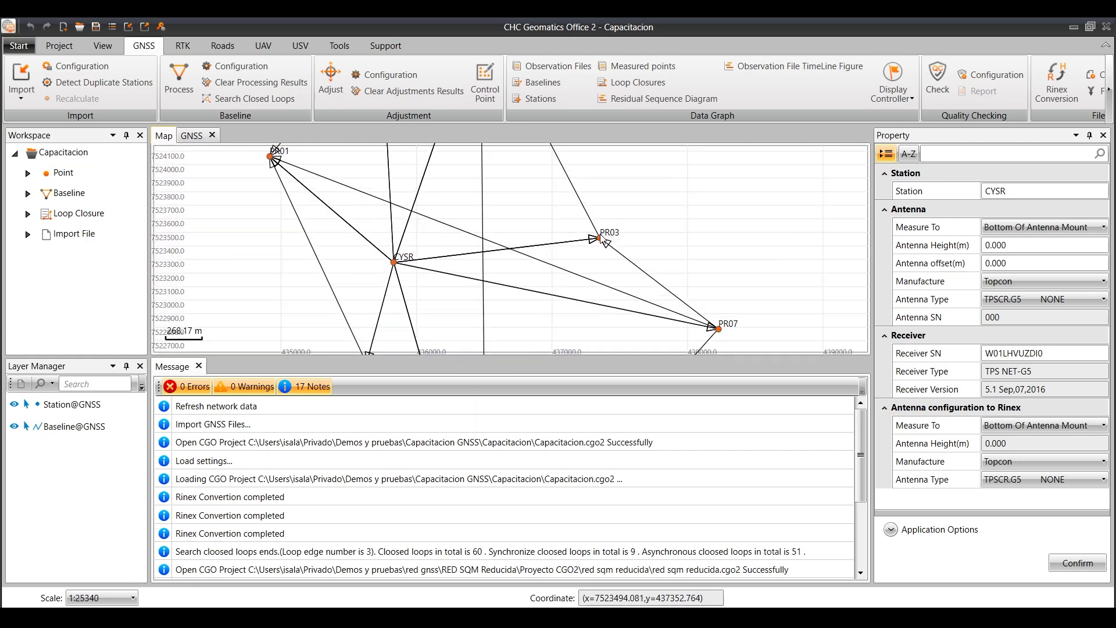
scroll(604, 240, "up", 2)
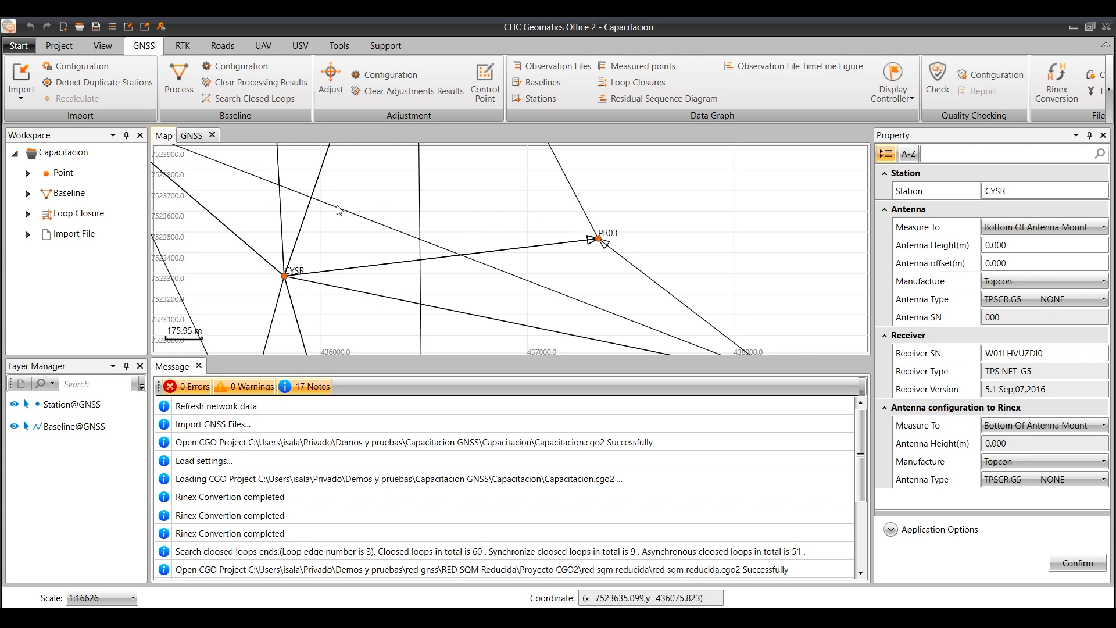
left_click(190, 137)
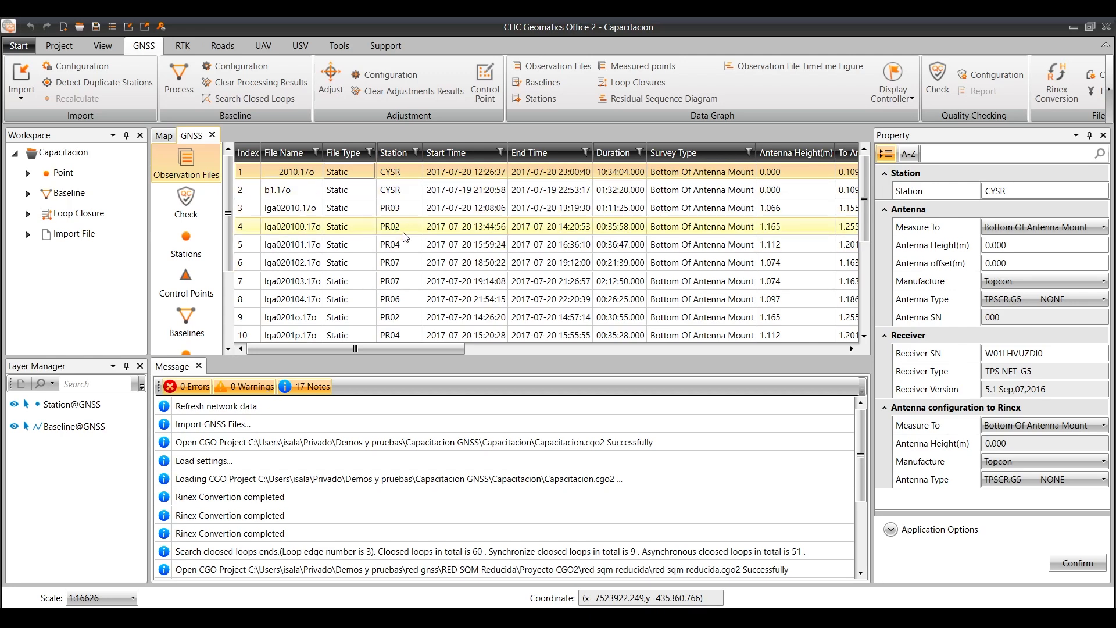
left_click(397, 151)
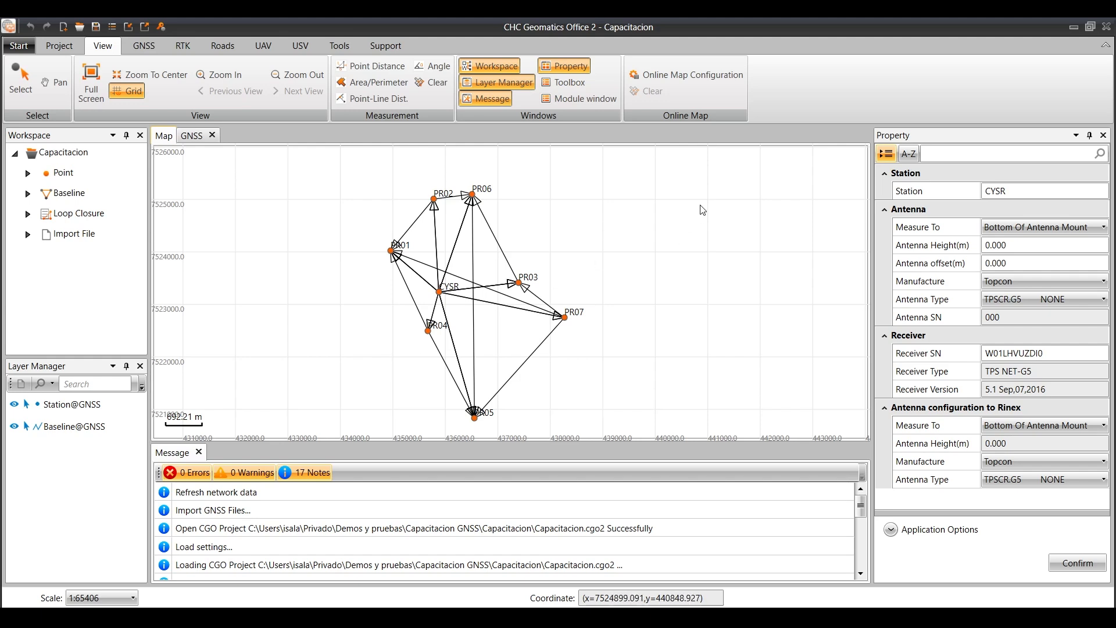
Step: Add Google Map(Image) as the online background map of the network
left_click(697, 75)
left_click(561, 278)
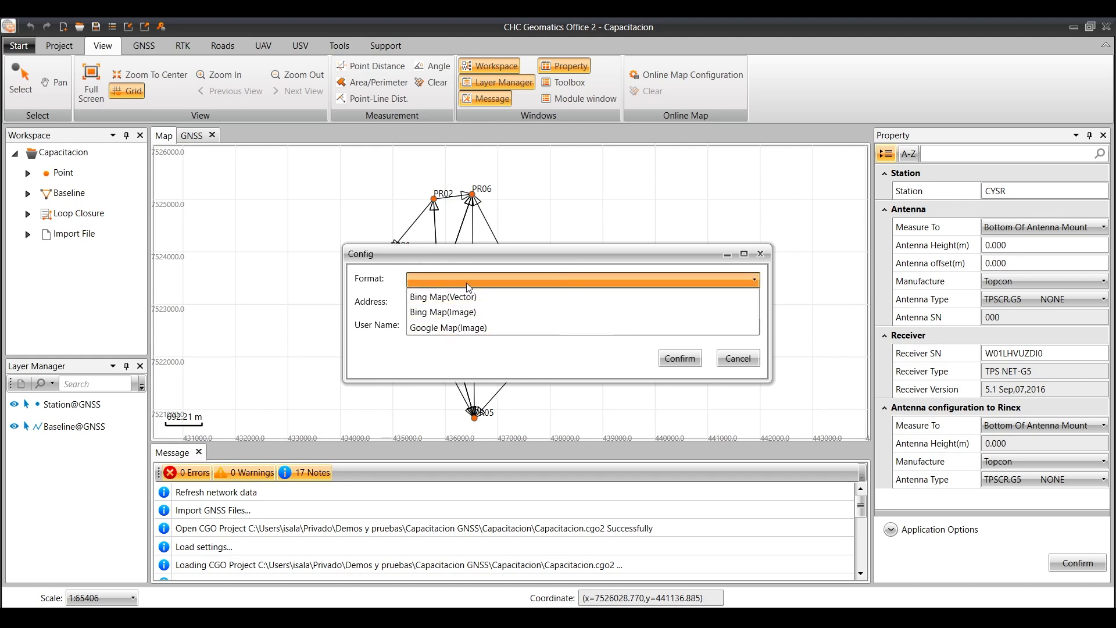
left_click(430, 328)
left_click(674, 357)
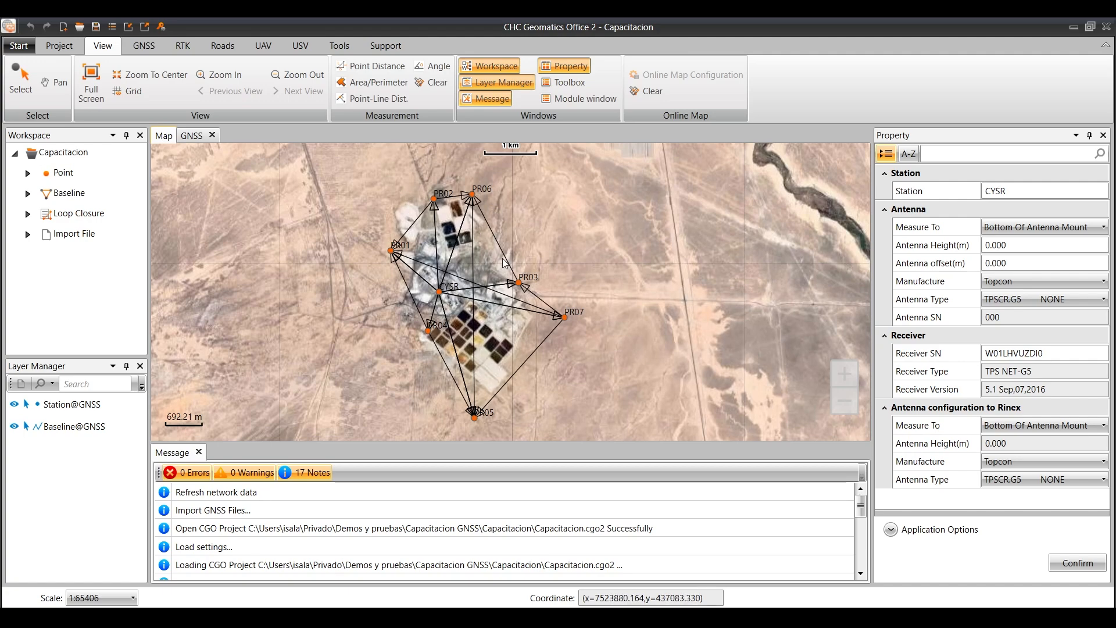
Step: Inspect the stations and baselines over the satellite imagery, and clear the online map background
scroll(467, 350, "up", 2)
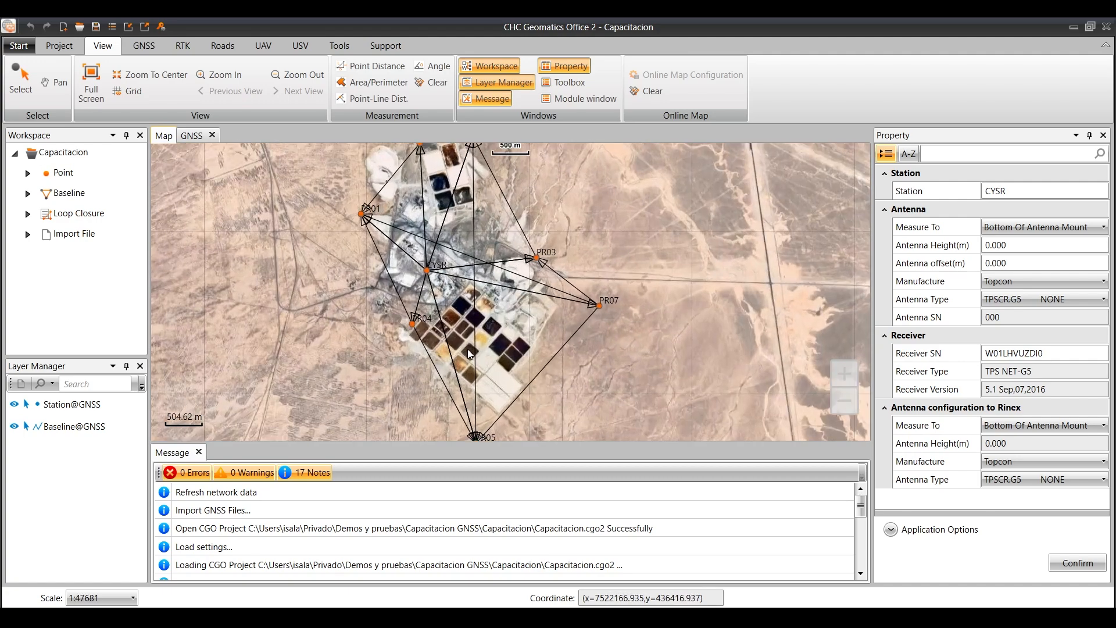
scroll(544, 363, "down", 1)
scroll(455, 169, "up", 2)
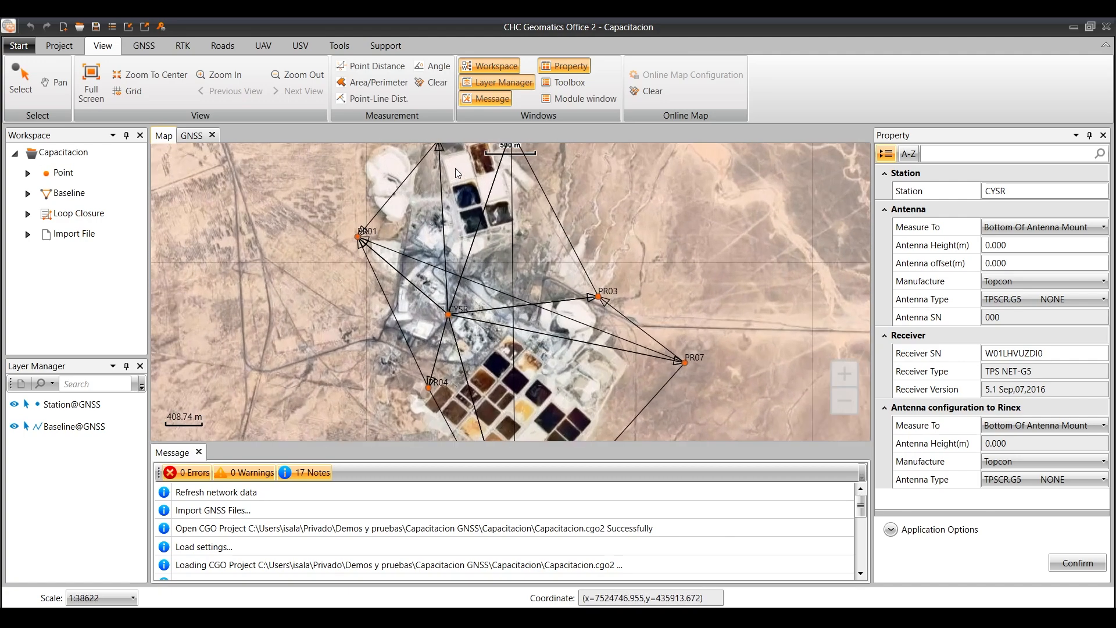
scroll(459, 193, "down", 3)
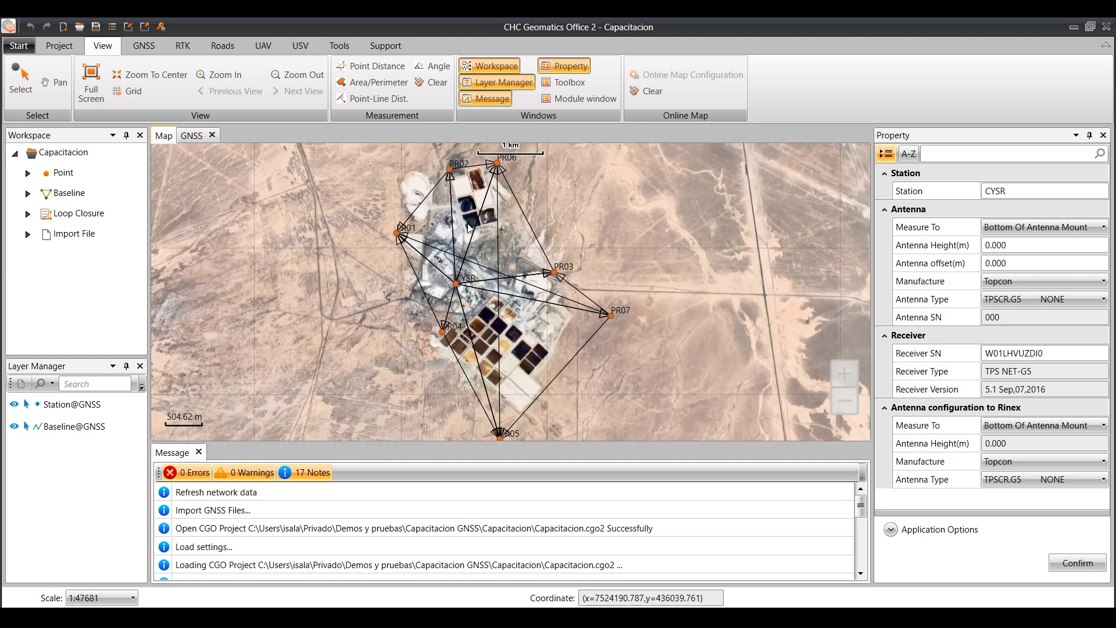
left_click(652, 91)
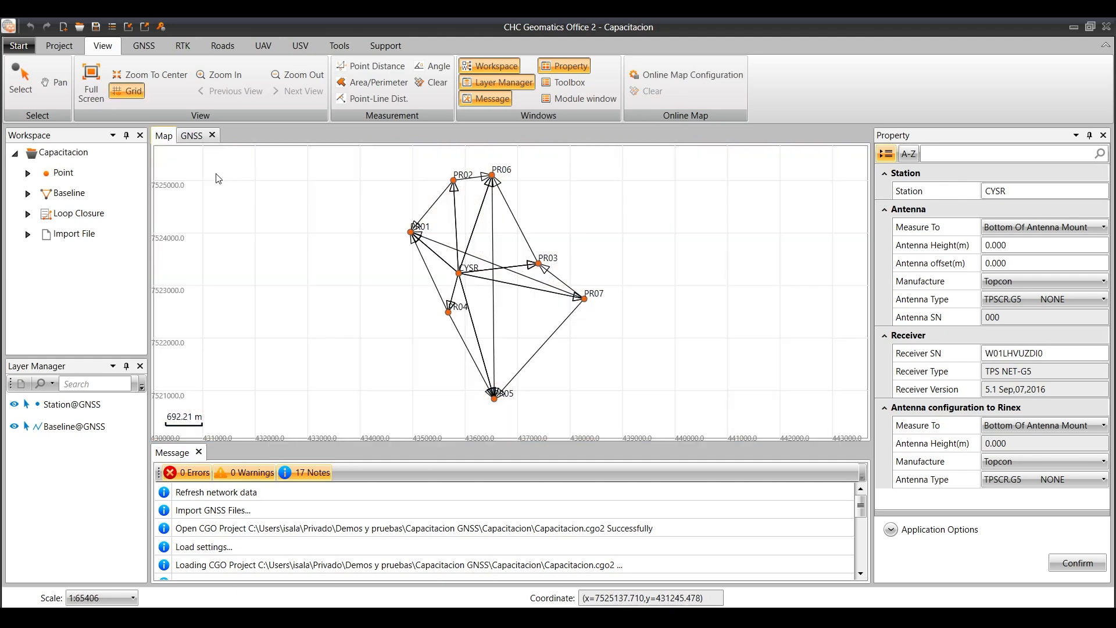
Step: Confirm the quality check settings for all files and run the quality check on the imported observation files
left_click(193, 136)
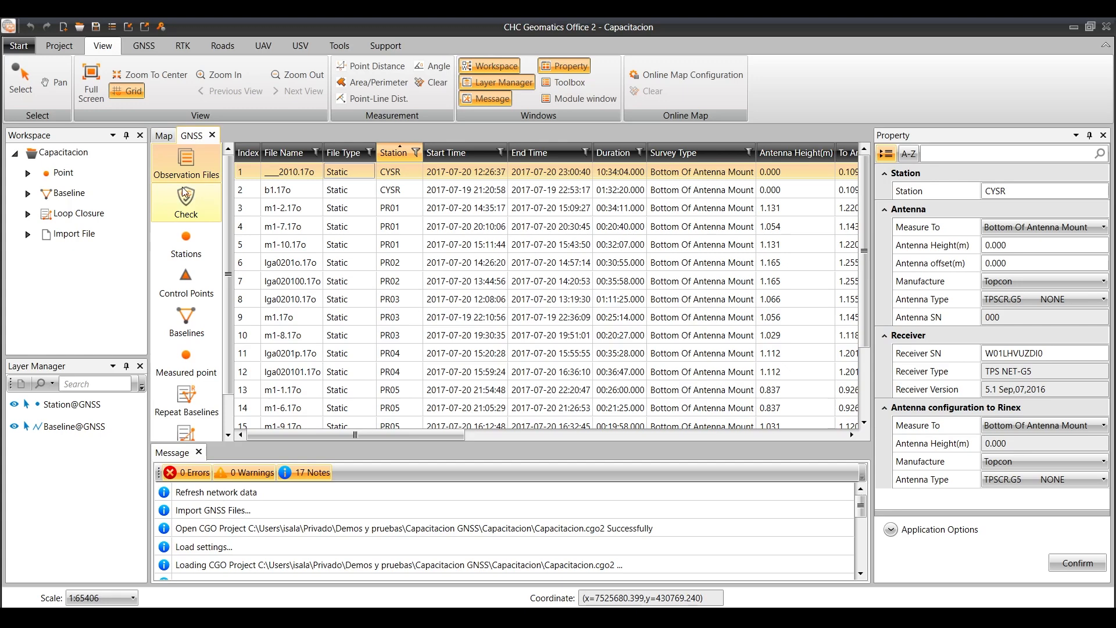
left_click(191, 209)
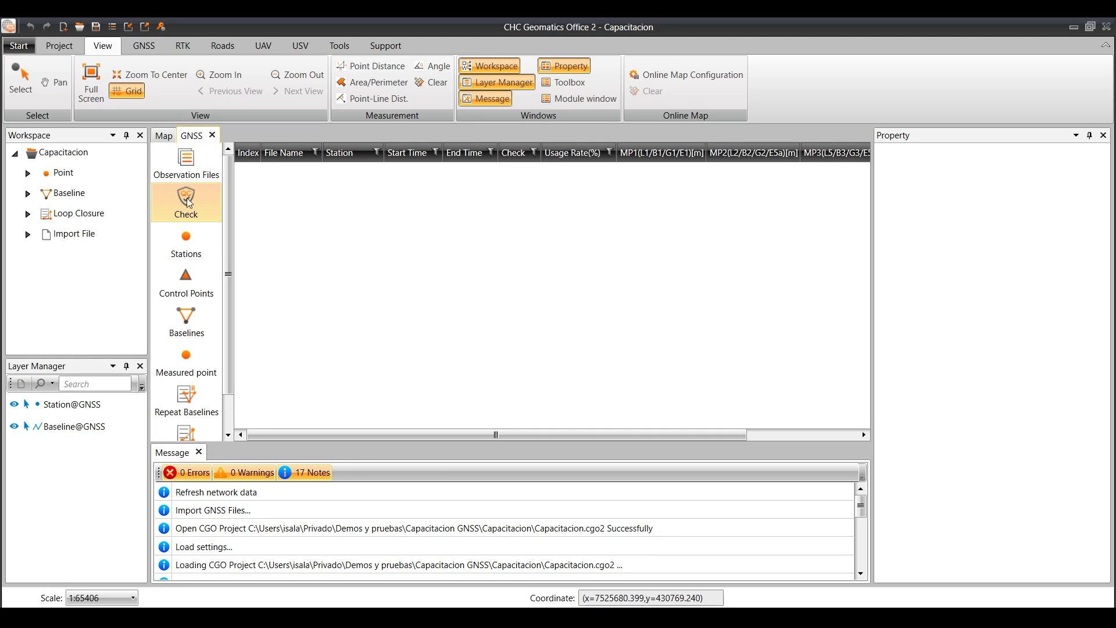
left_click(187, 197)
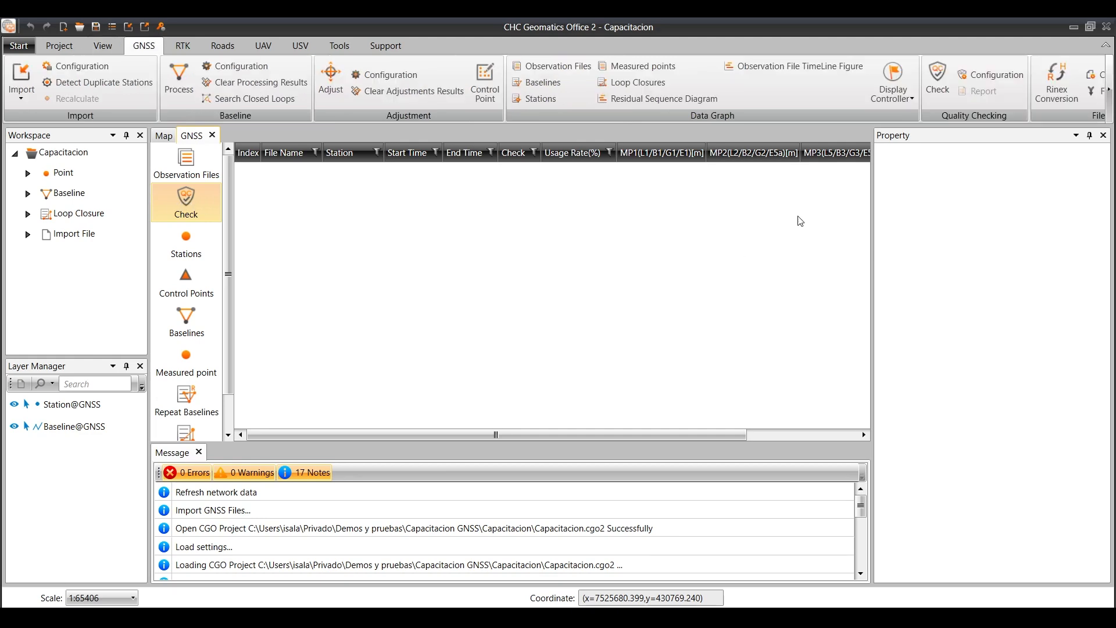
left_click(990, 75)
left_click_drag(757, 162, 780, 170)
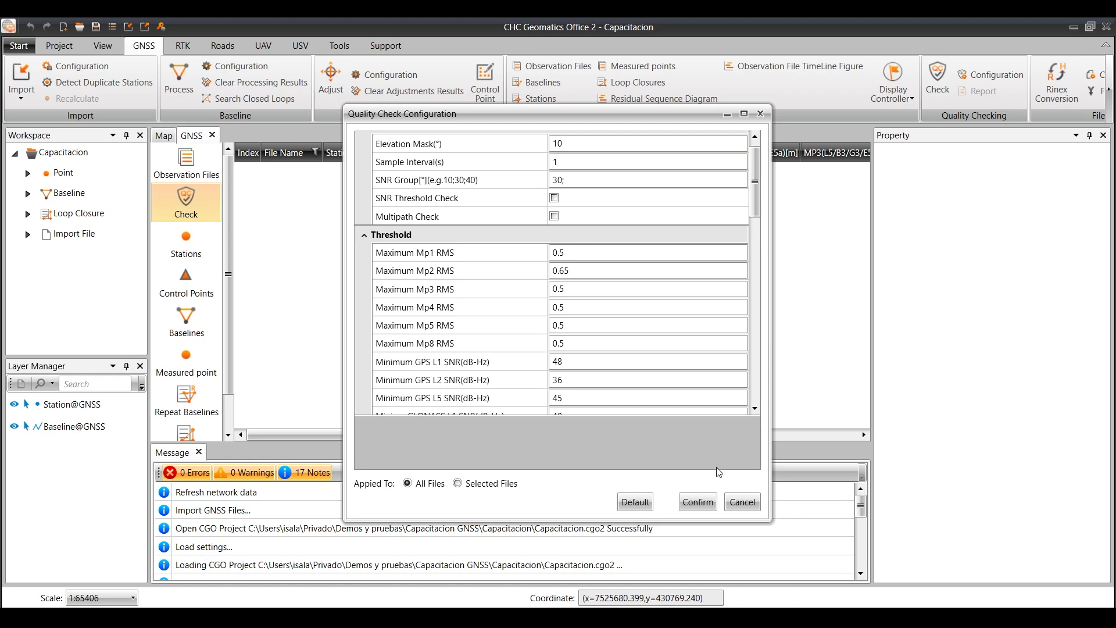
left_click(699, 508)
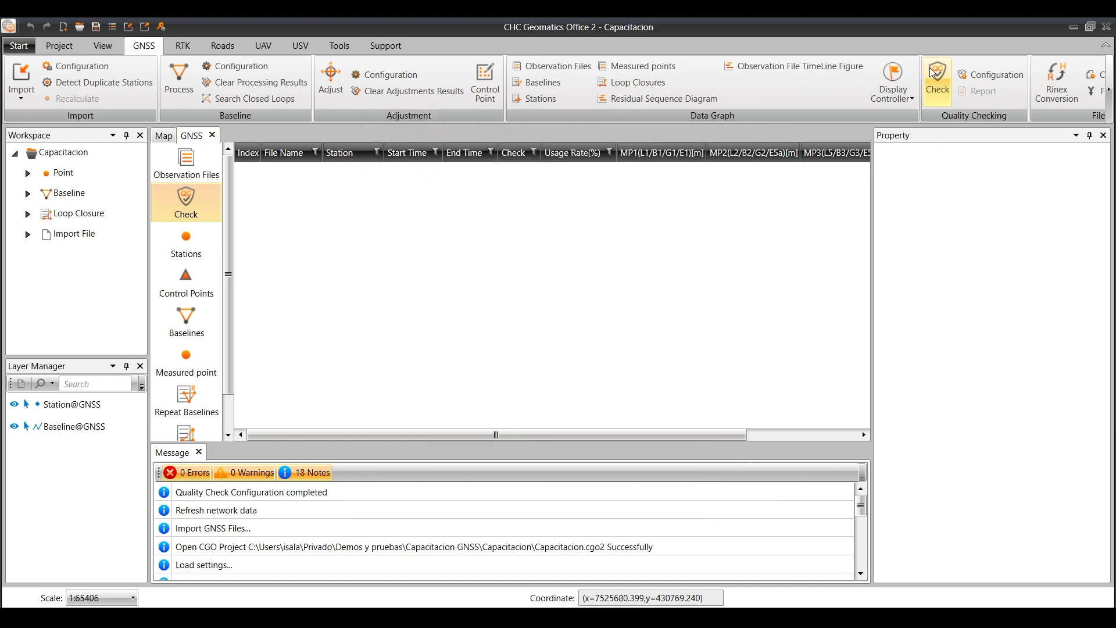
left_click(944, 80)
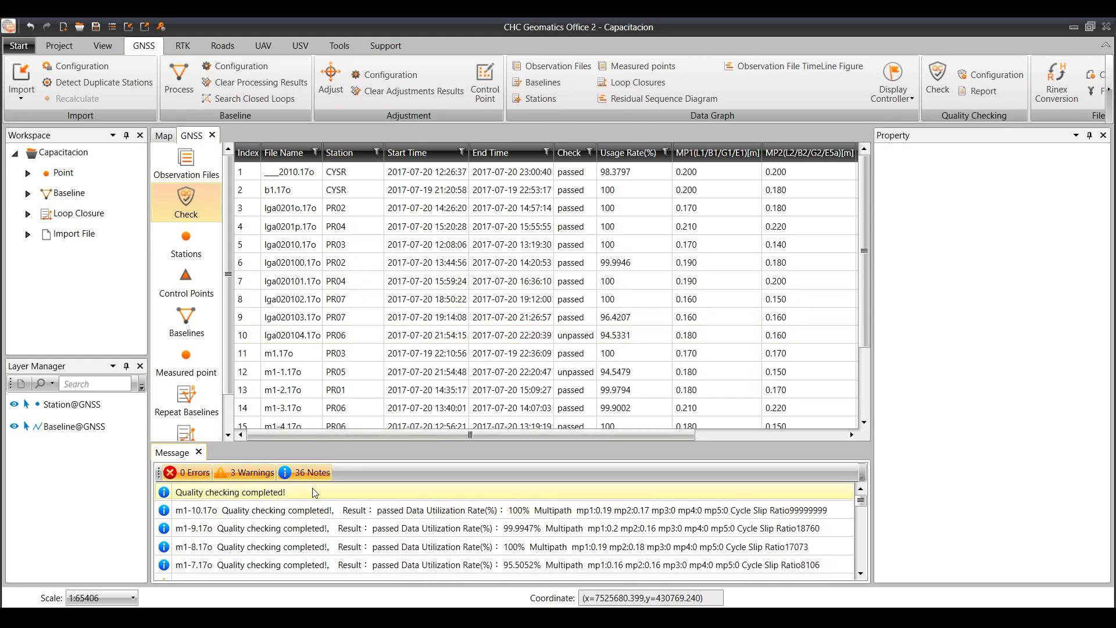
Step: Examine the quality check results, focusing on unpassed files m1-1.17o and lga020104.17o
scroll(575, 372, "down", 3)
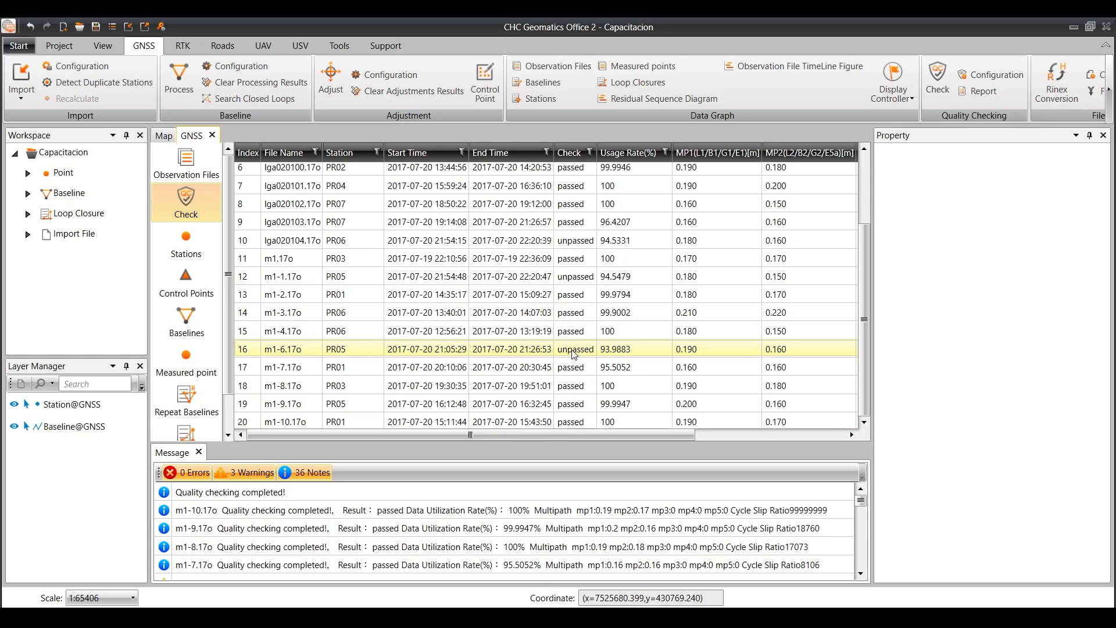
left_click(580, 279)
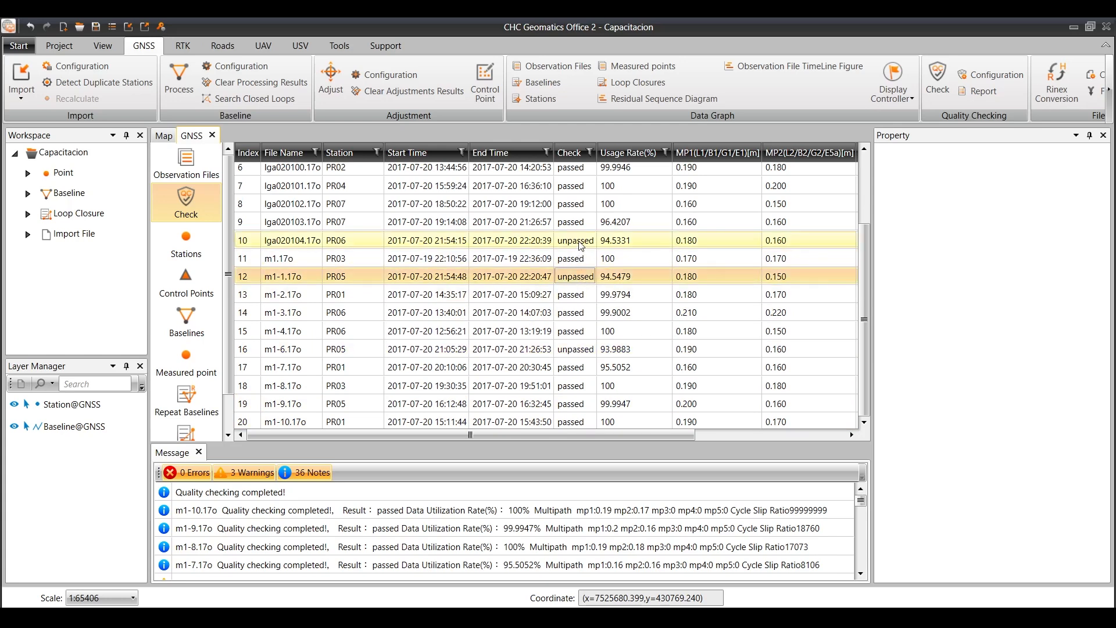
left_click(580, 244)
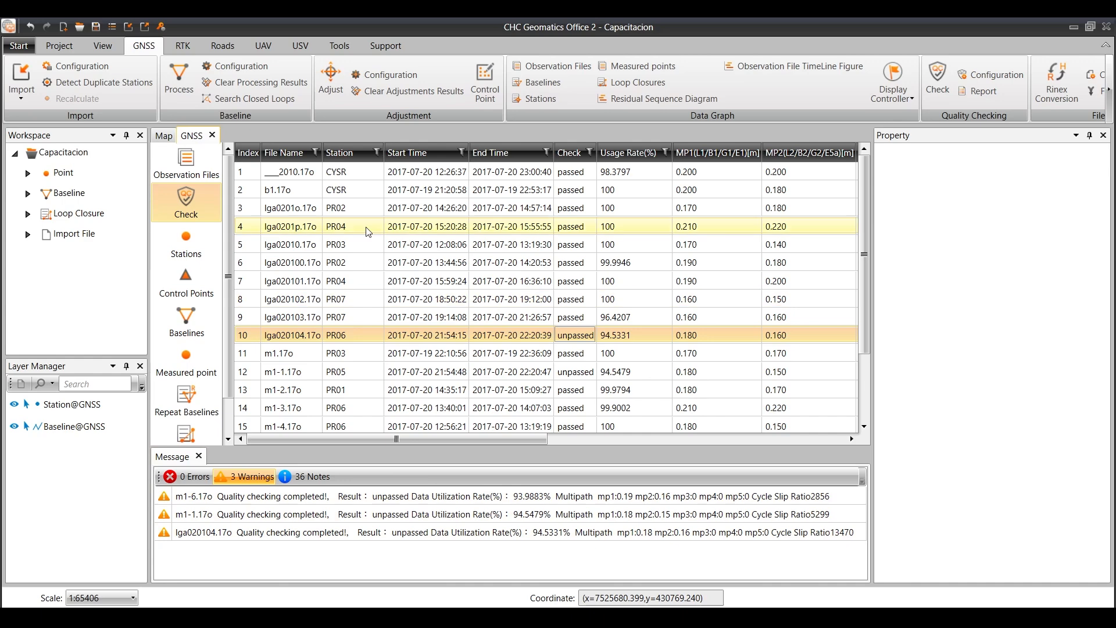
Step: Examine the station list's grid, local geodetic, space and WGS84 coordinates
left_click(187, 246)
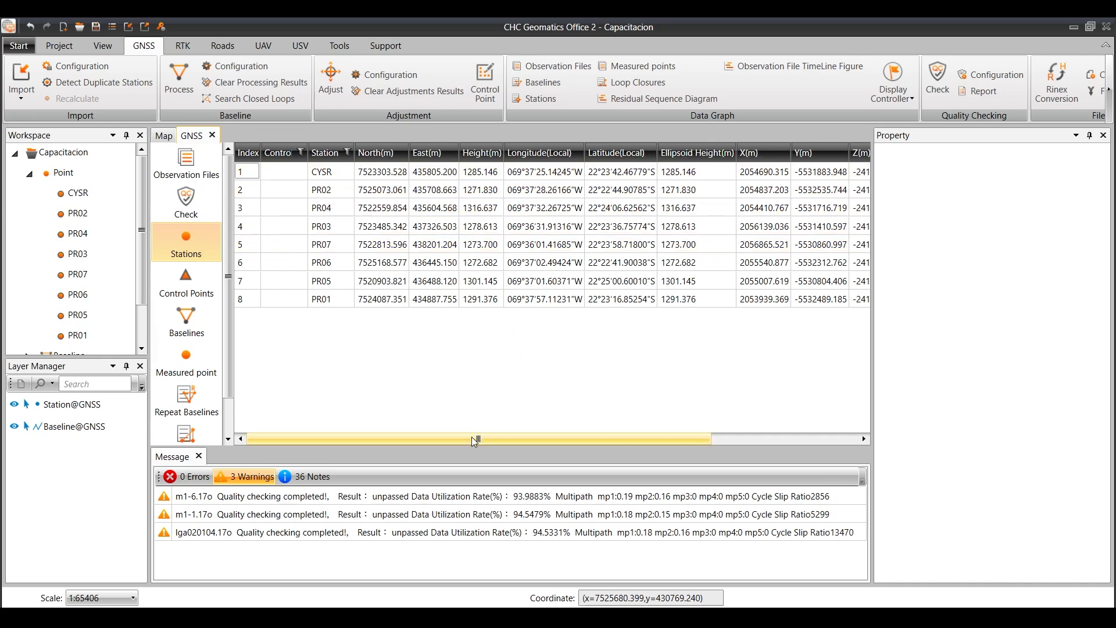
left_click_drag(473, 440, 700, 439)
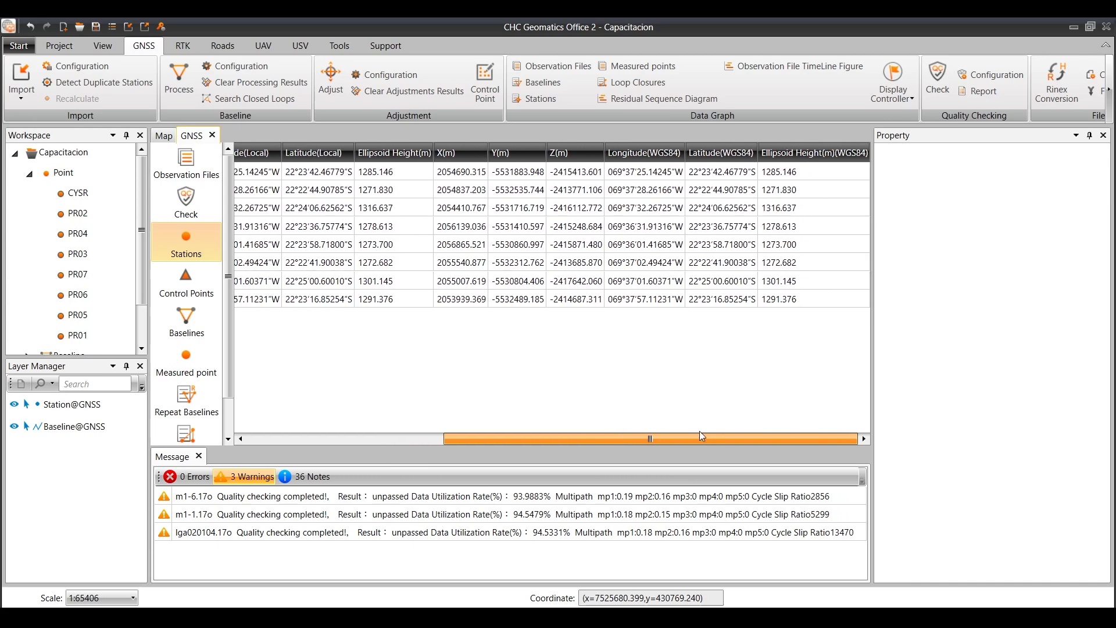
left_click_drag(699, 432, 441, 434)
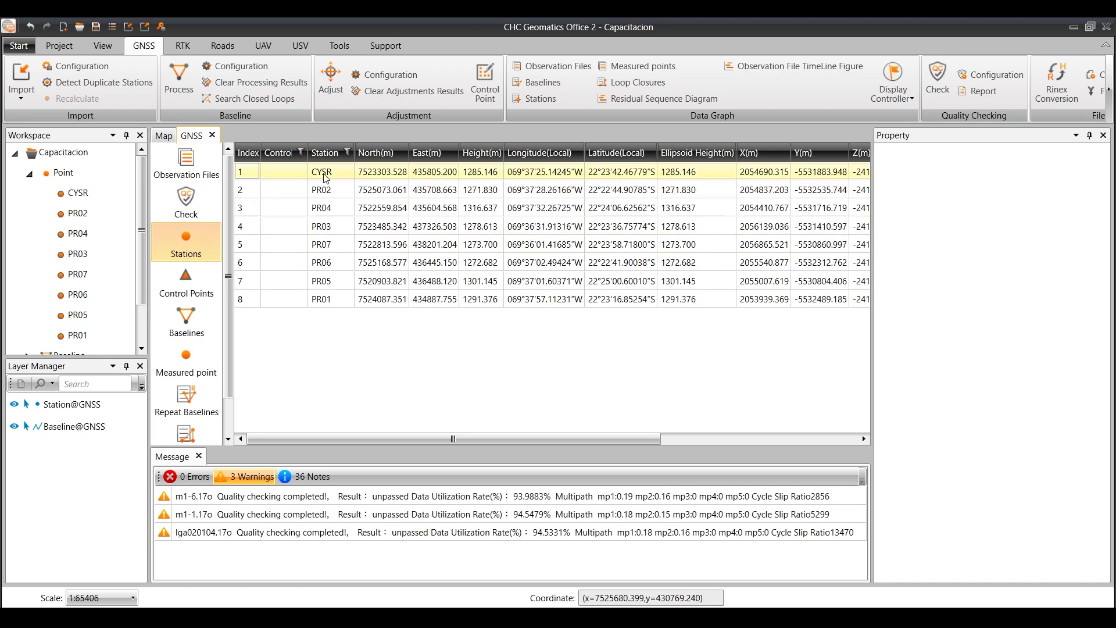
Step: Switch to the browser and read the official CYSR coordinates, datum and epoch note in the Coya-Sur coordinate certificate
mouse_move(706, 619)
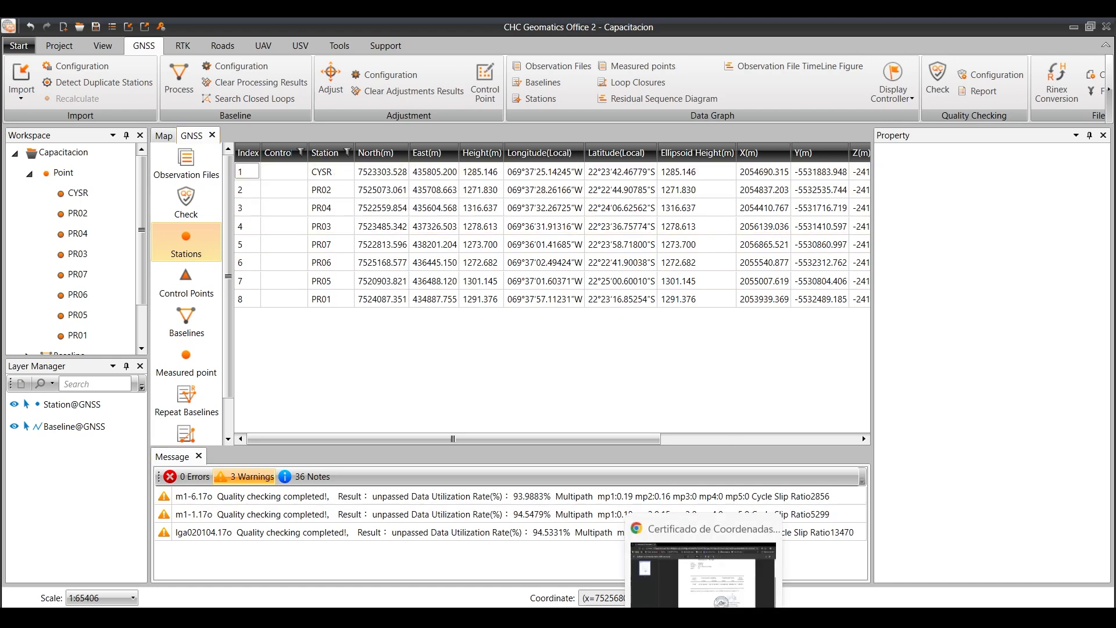
left_click(707, 576)
scroll(626, 341, "up", 2)
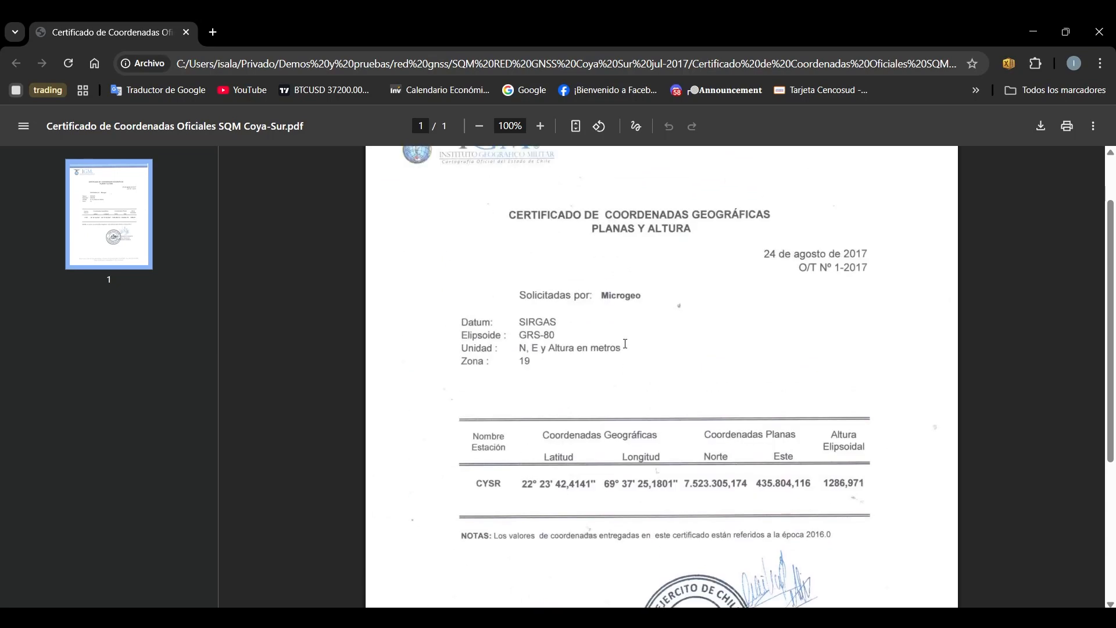
scroll(581, 279, "up", 1)
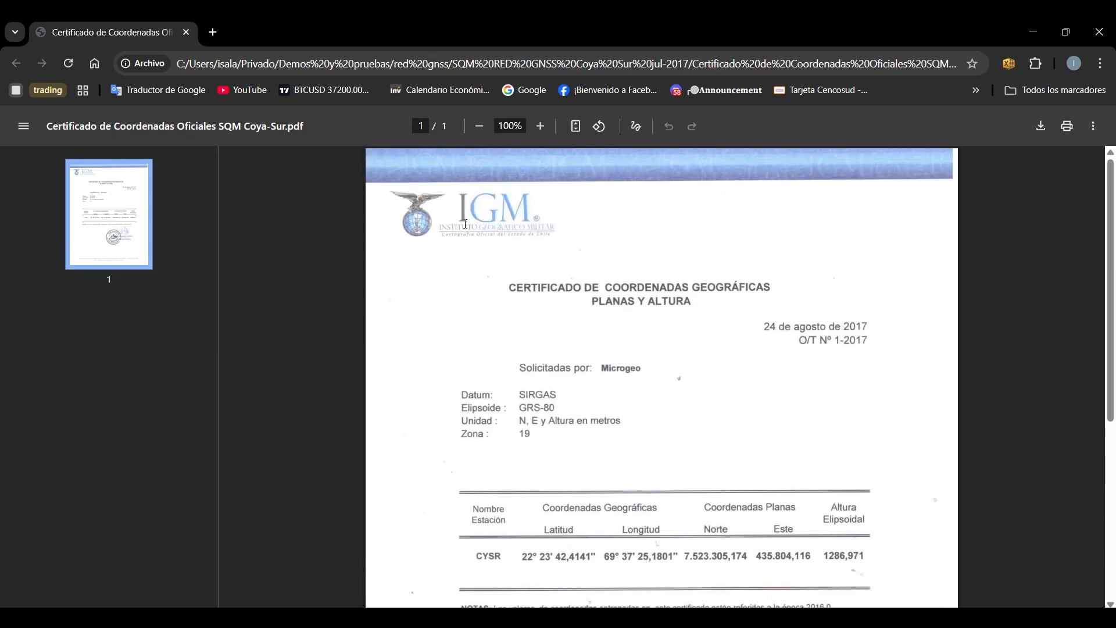
scroll(611, 262, "down", 4)
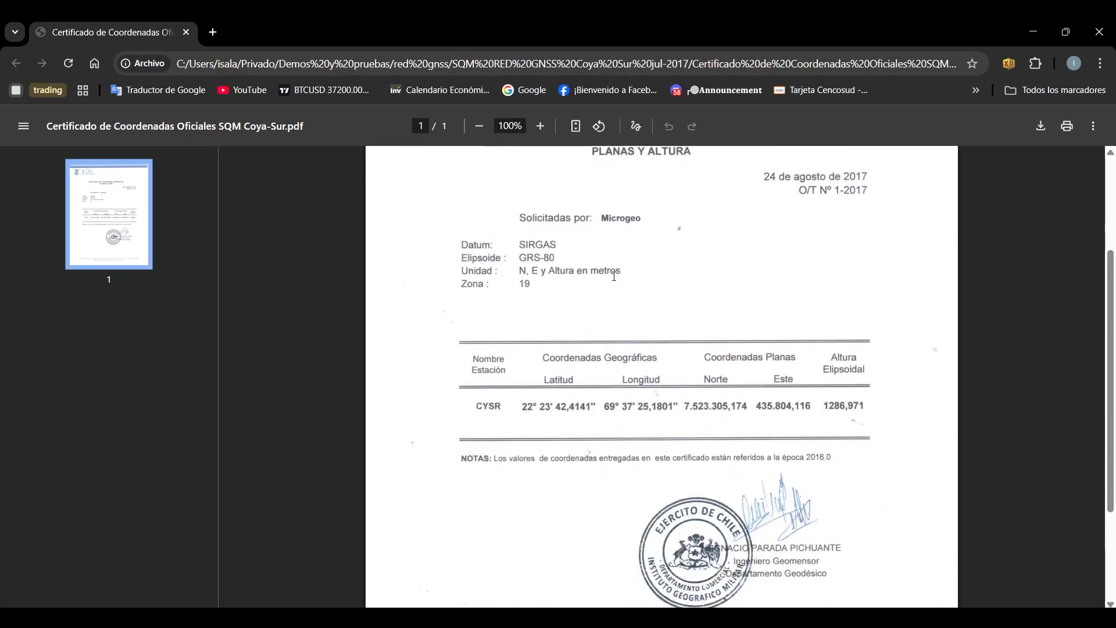
scroll(613, 278, "down", 1)
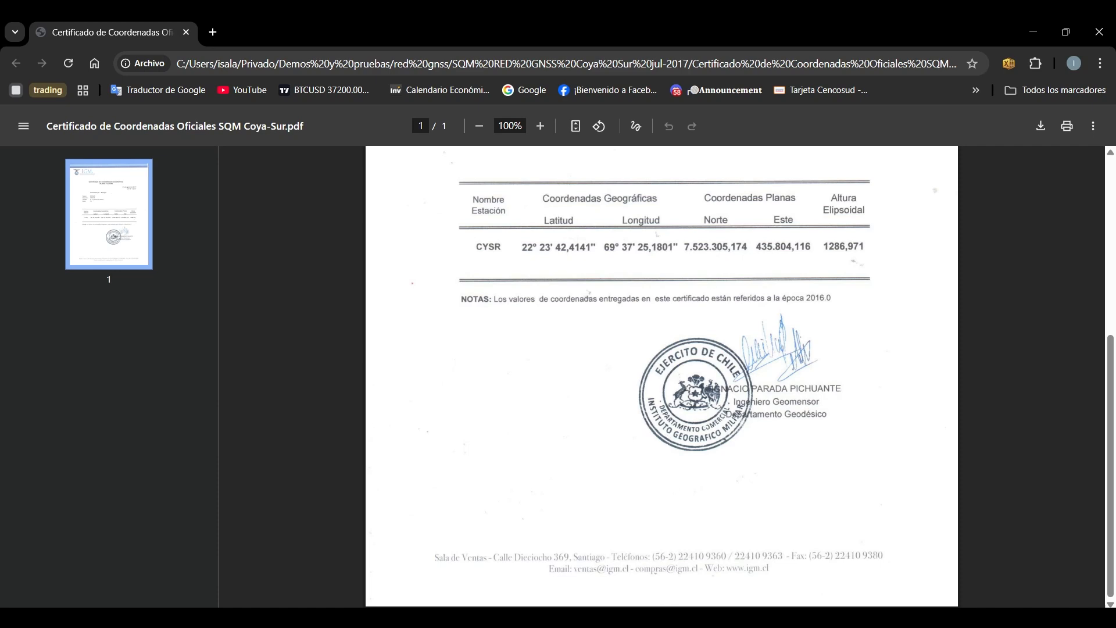
Step: Compare the certificate's CYSR coordinates with the station list in CHC Geomatics Office 2
mouse_move(767, 617)
left_click(767, 556)
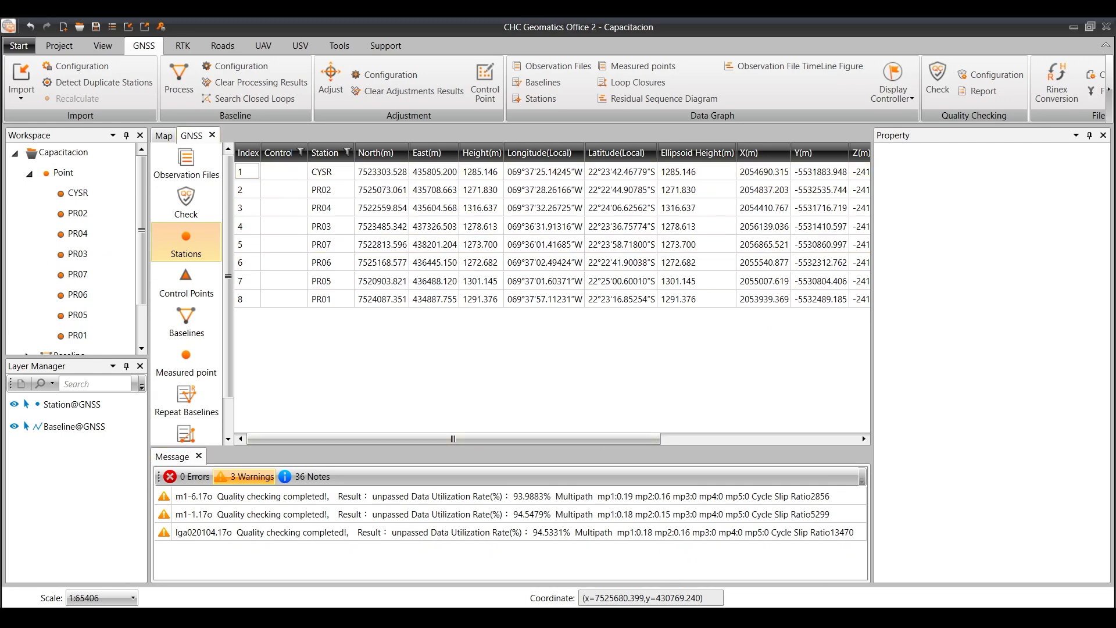
left_click(704, 617)
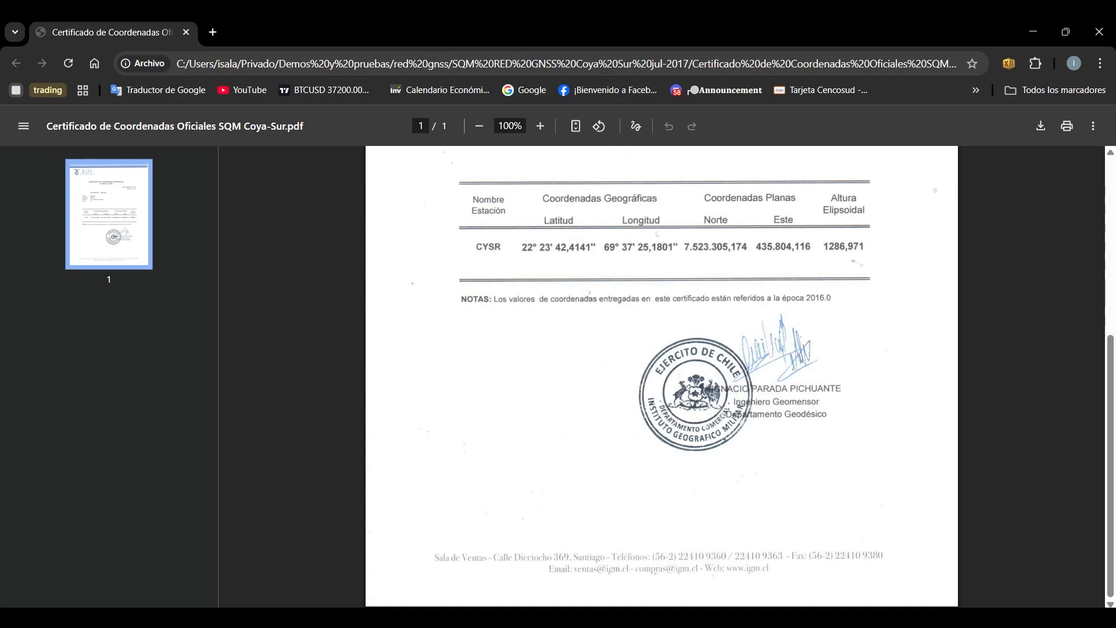
mouse_move(768, 618)
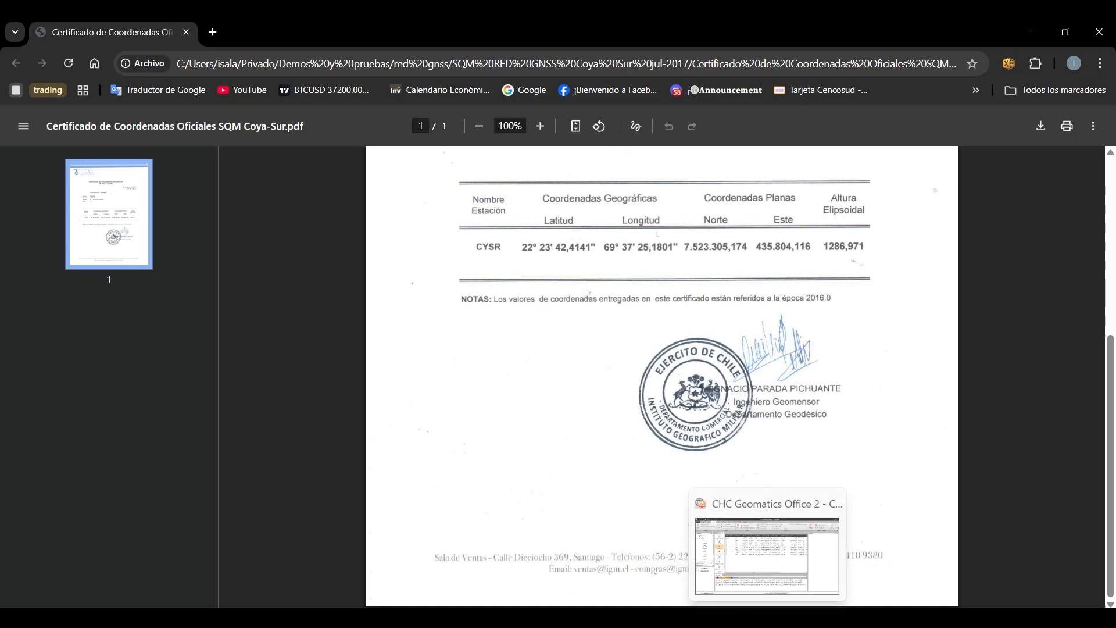
left_click(767, 617)
Step: Select station CYSR and set its coordinate type to Local
left_click(390, 174)
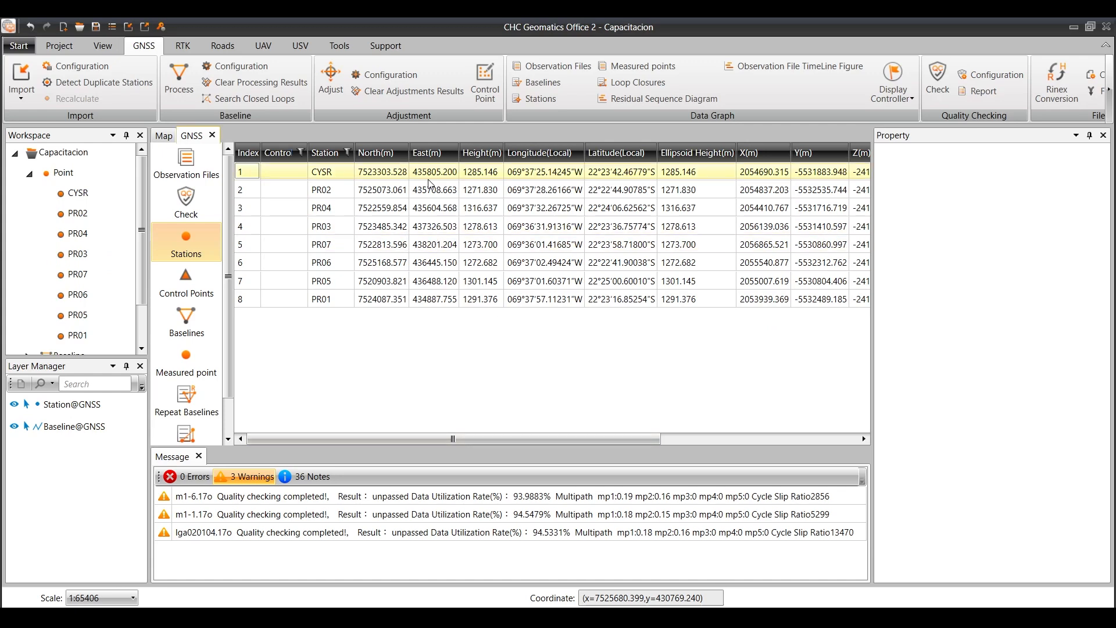
left_click(390, 177)
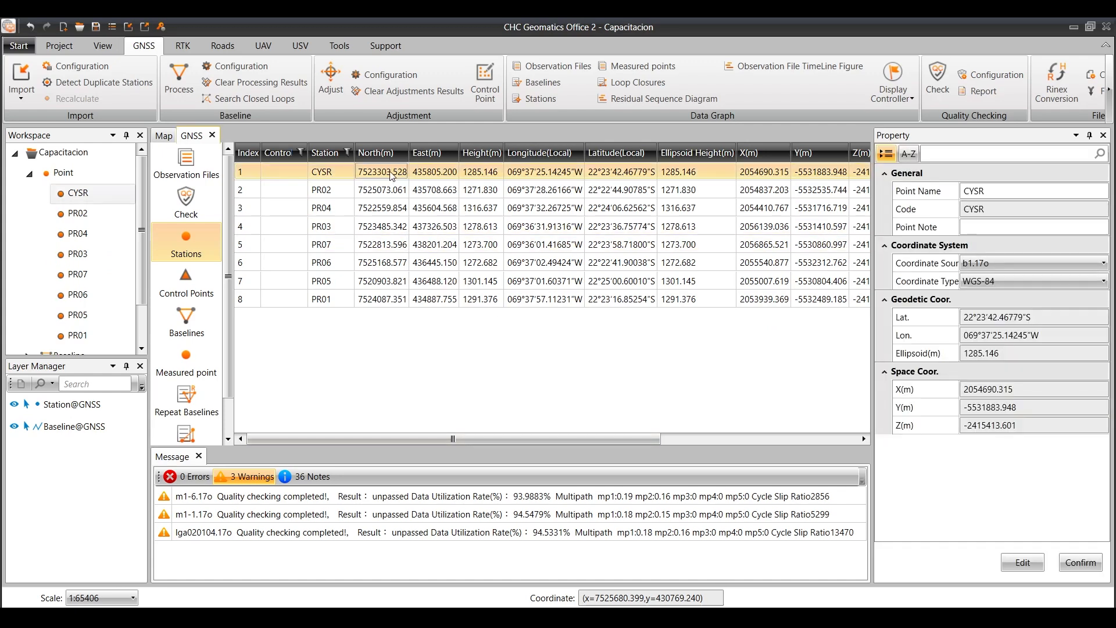
left_click(1034, 193)
left_click(1014, 204)
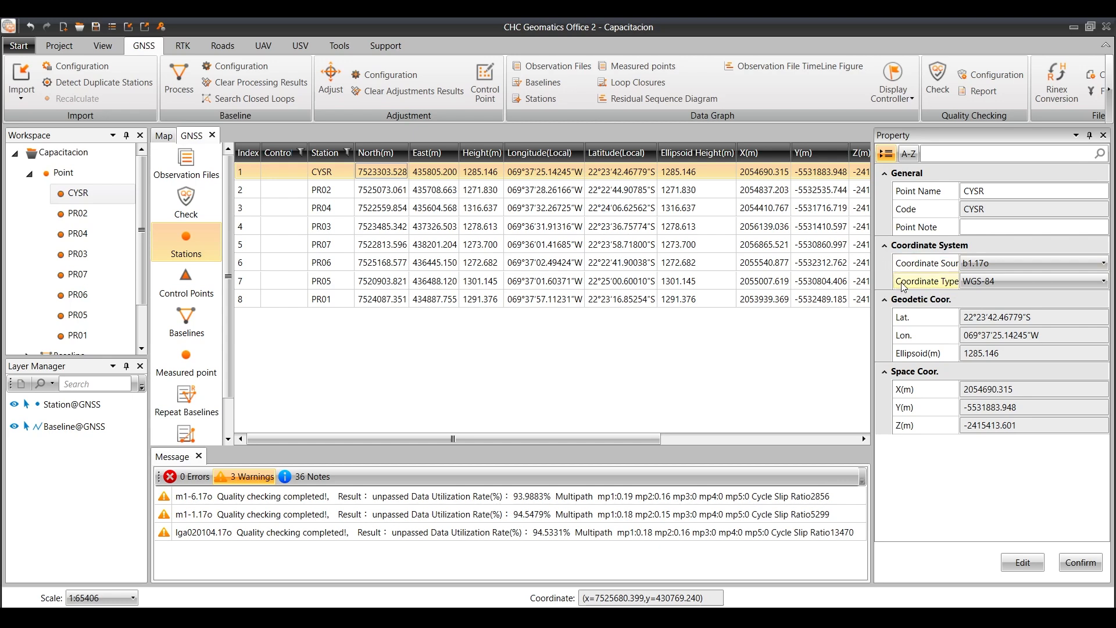
left_click(1014, 280)
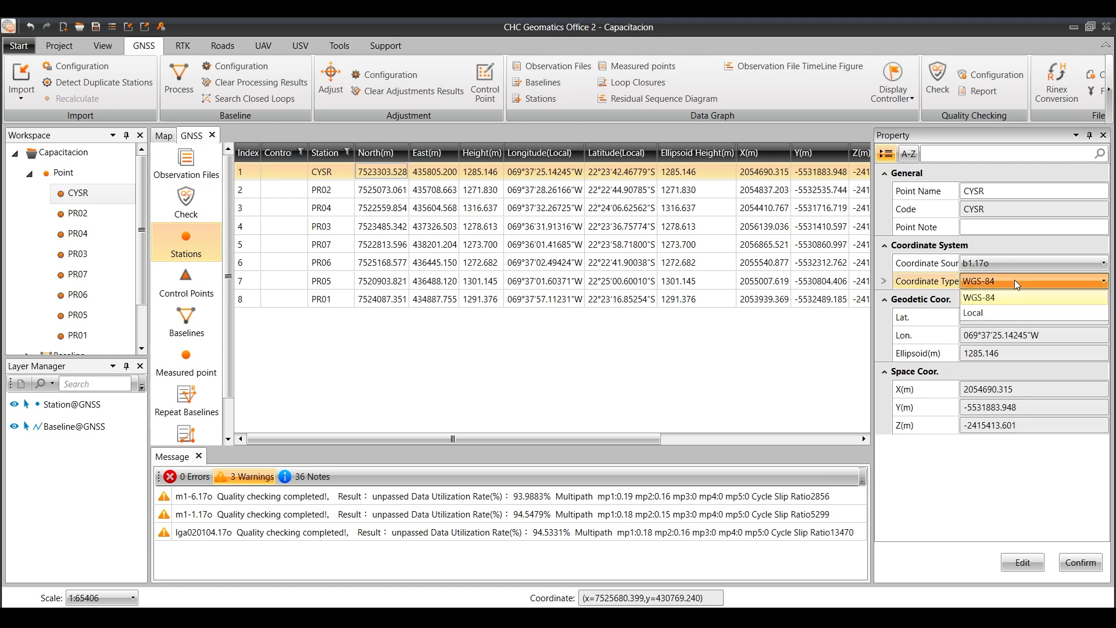
left_click(989, 313)
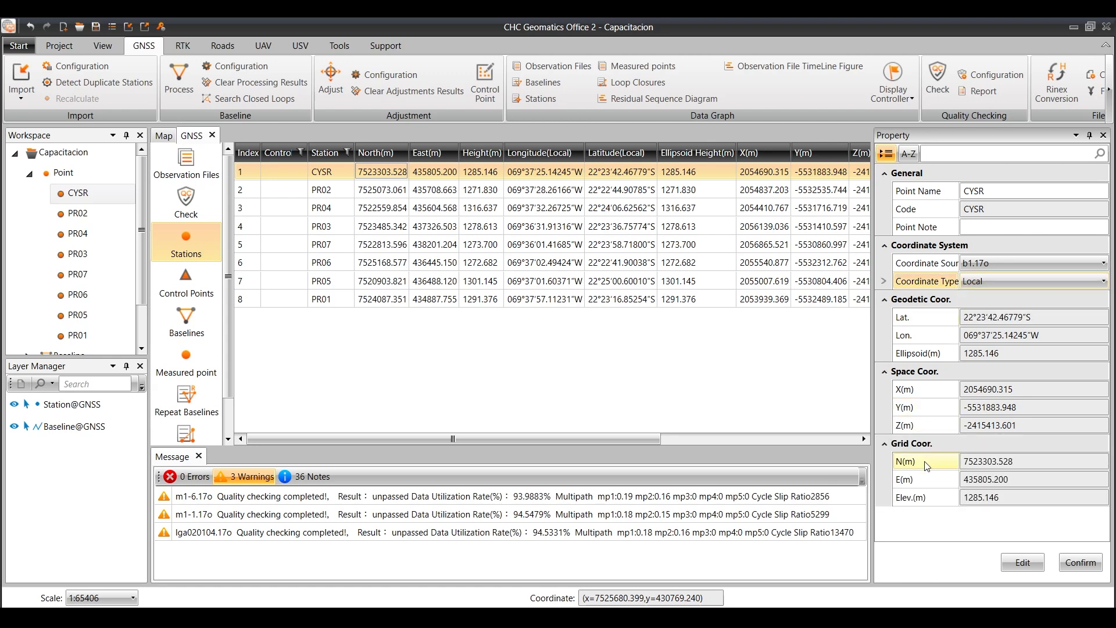
Step: Try to edit the grid northing of station CYSR, check its coordinate source options, and reselect the station
left_click(1024, 461)
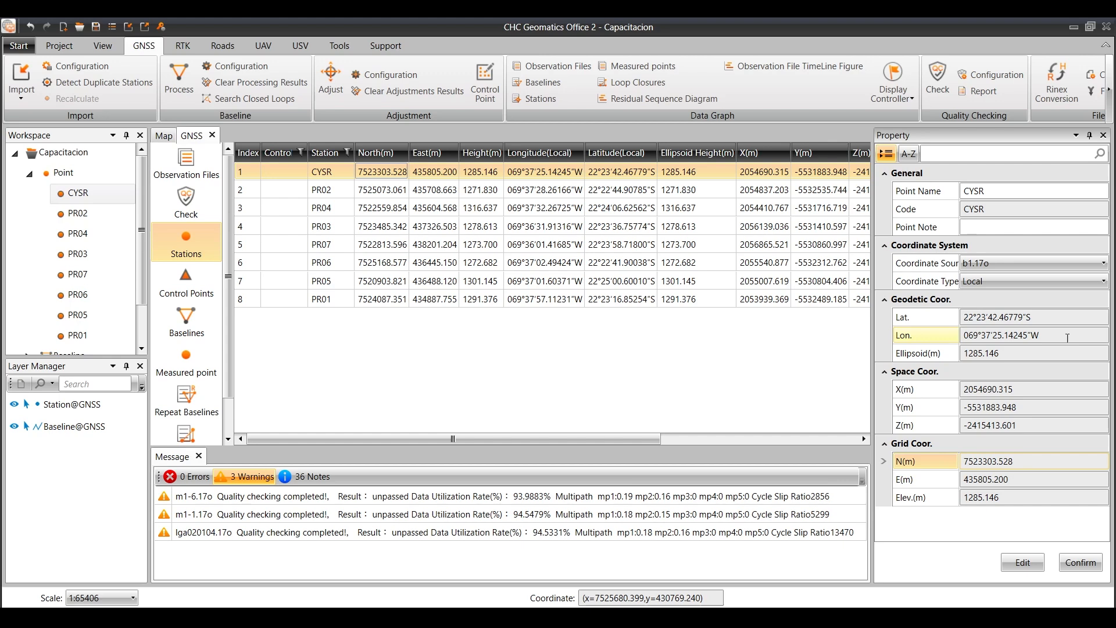
left_click(1028, 261)
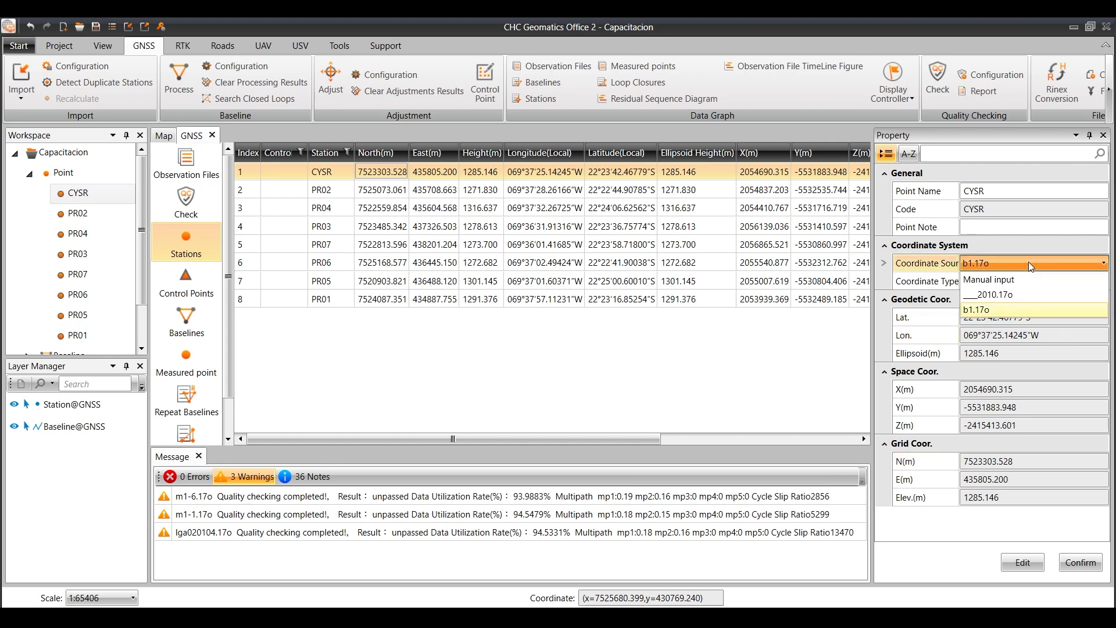
left_click(1028, 262)
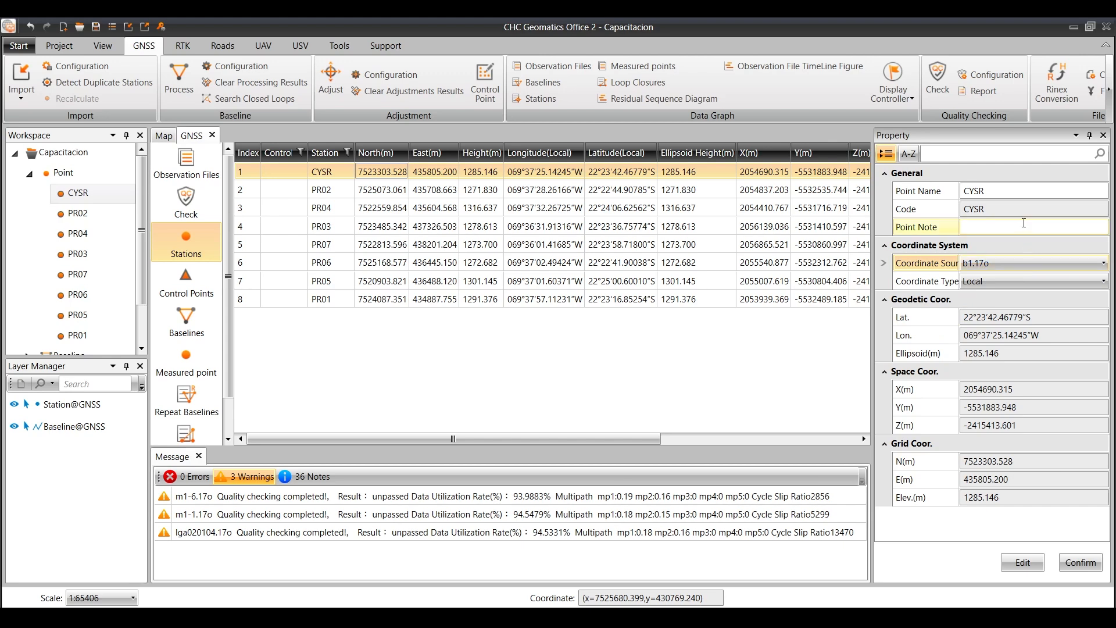
left_click(1011, 460)
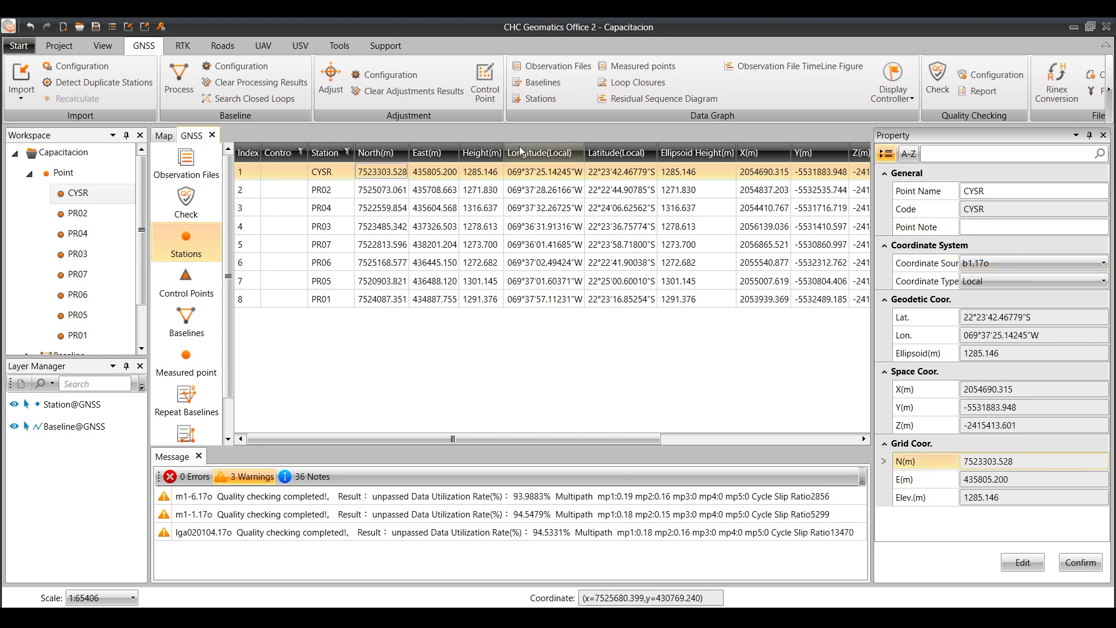
left_click(378, 173)
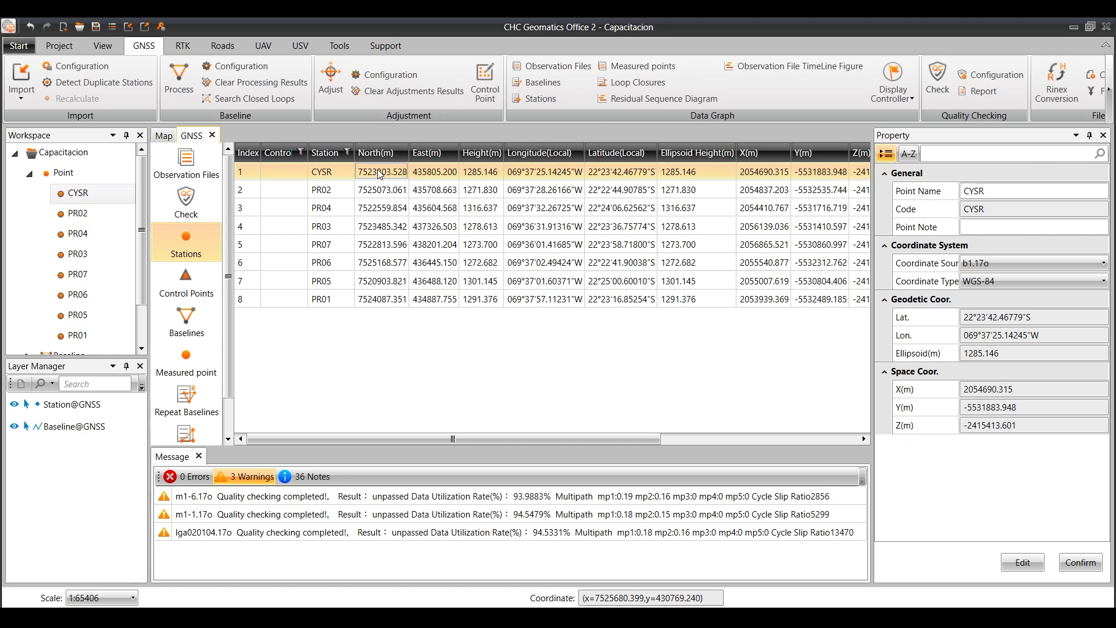
Step: Put station CYSR into edit mode with manual coordinate input, and leave it by selecting PR03 before returning to CYSR
right_click(378, 173)
left_click(413, 226)
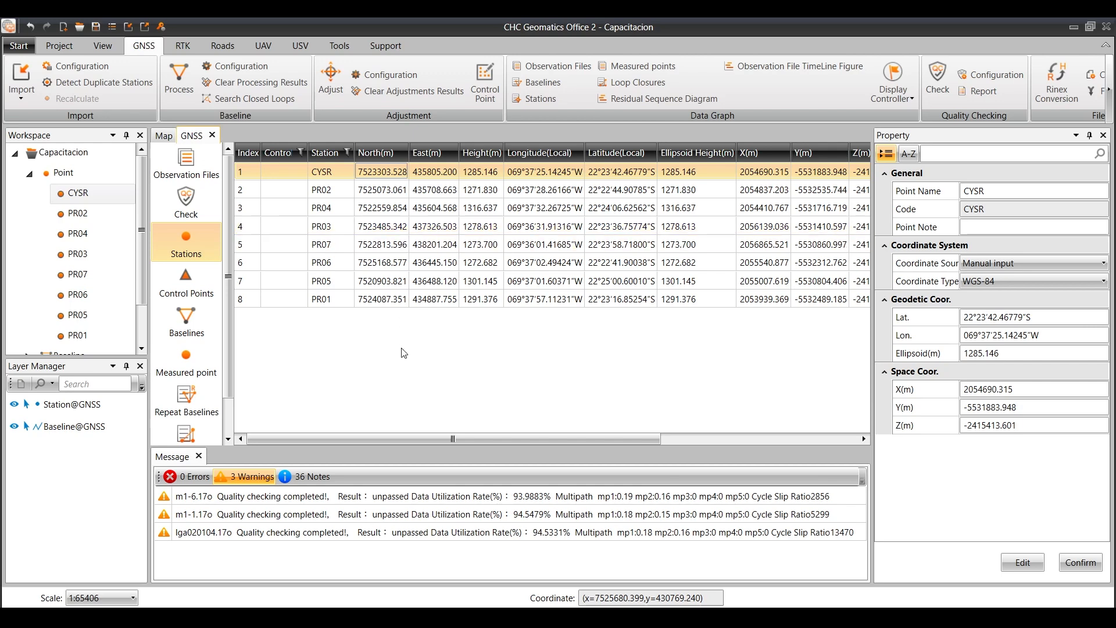
left_click(389, 225)
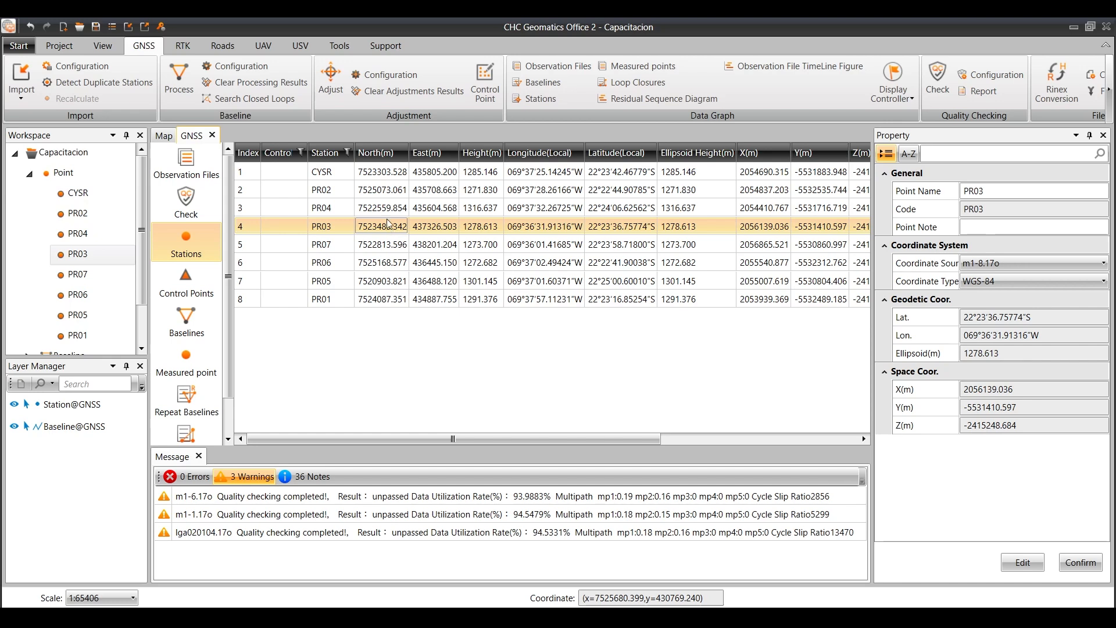
left_click(367, 171)
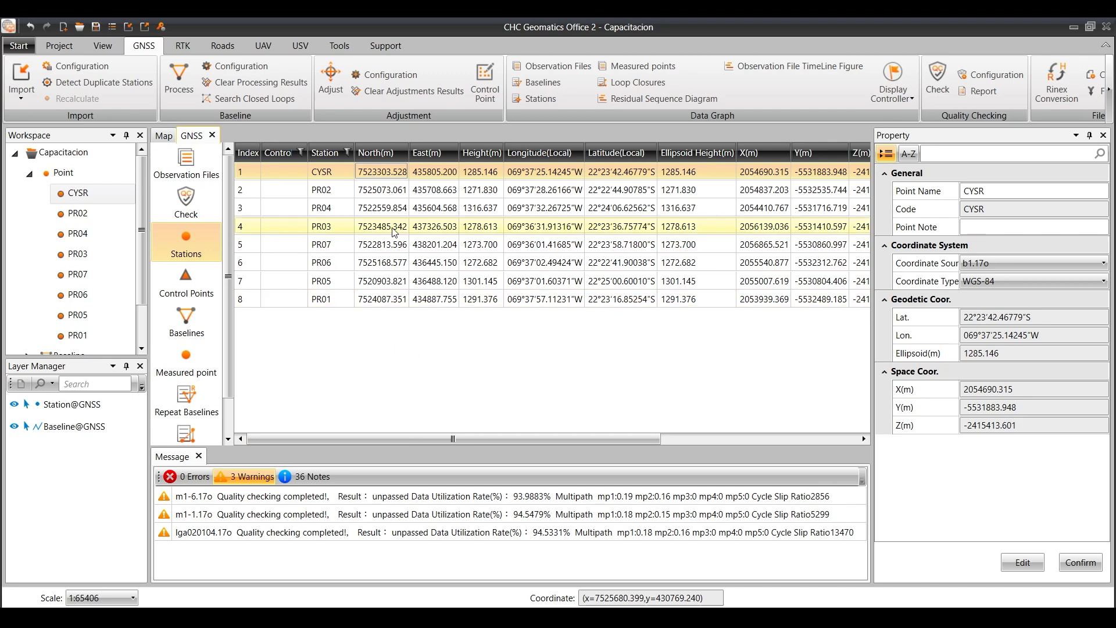
Step: Put station CYSR into edit mode with manual coordinate input and set its coordinate type to Local
left_click(339, 189)
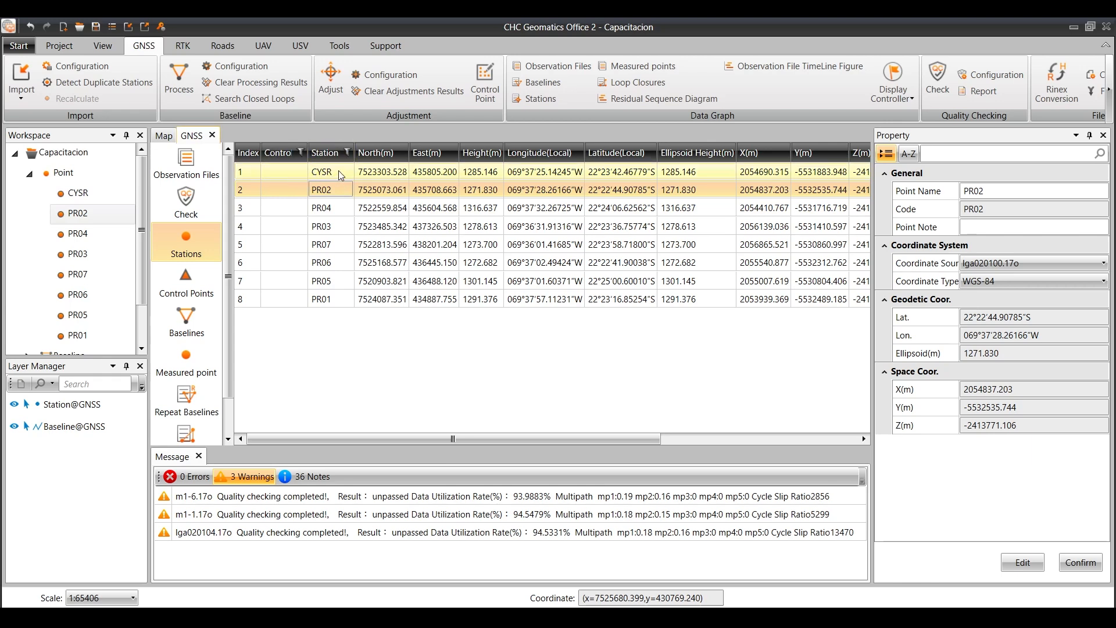
left_click(341, 175)
right_click(340, 174)
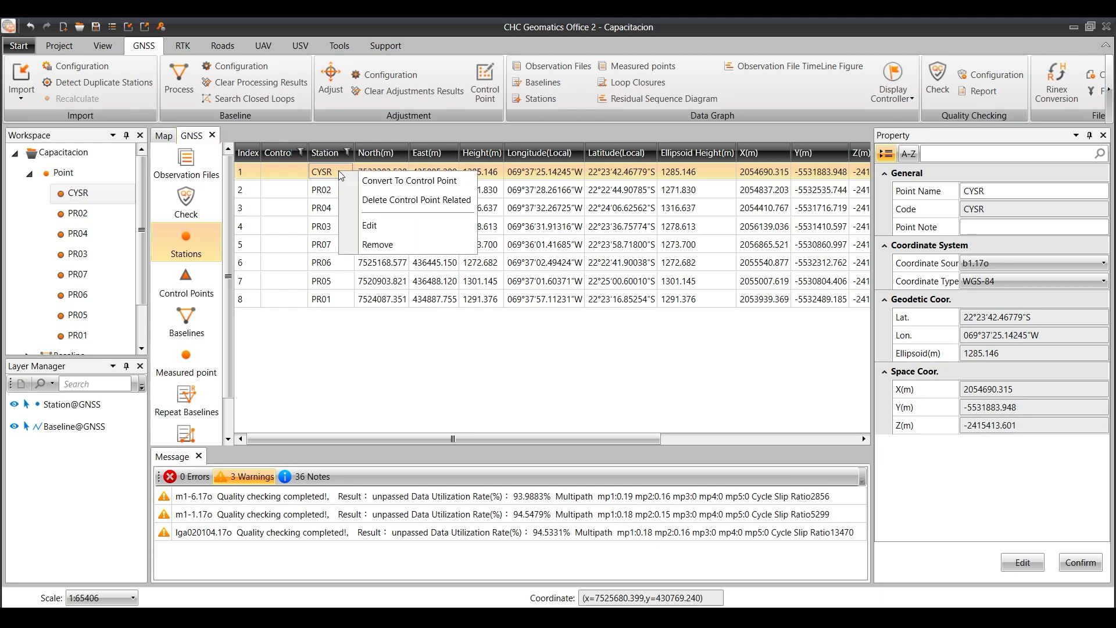
left_click(376, 231)
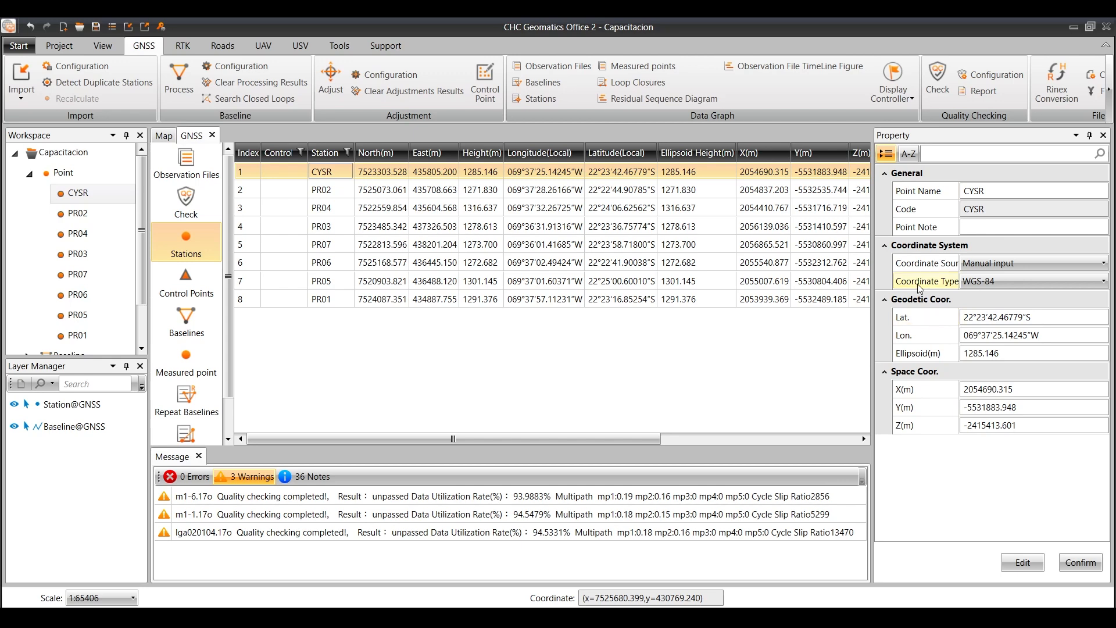
left_click(1018, 283)
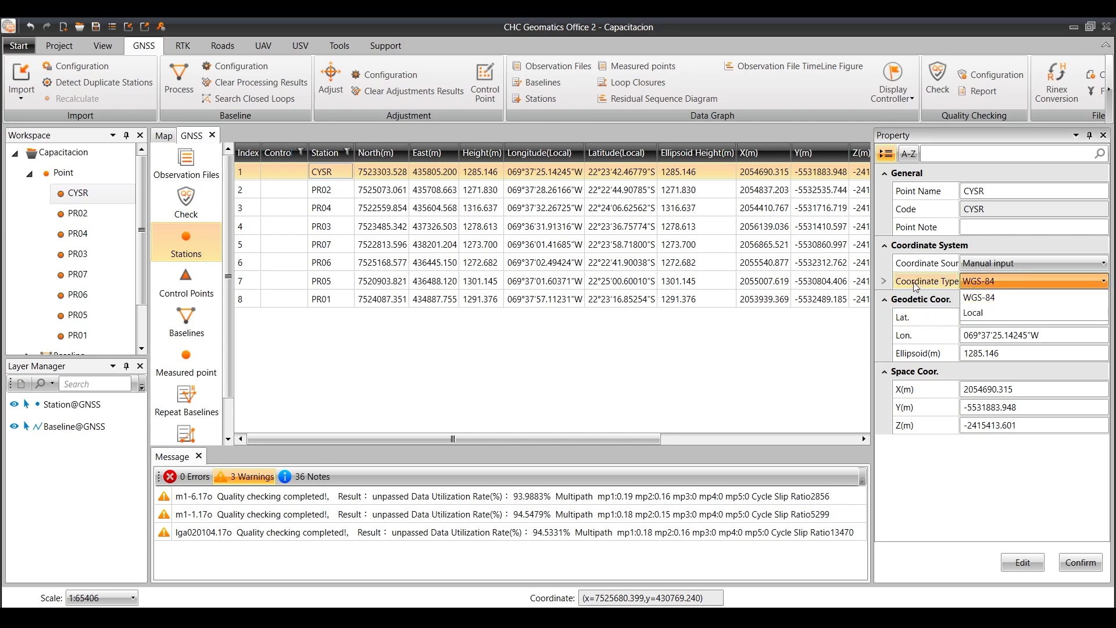
left_click(985, 314)
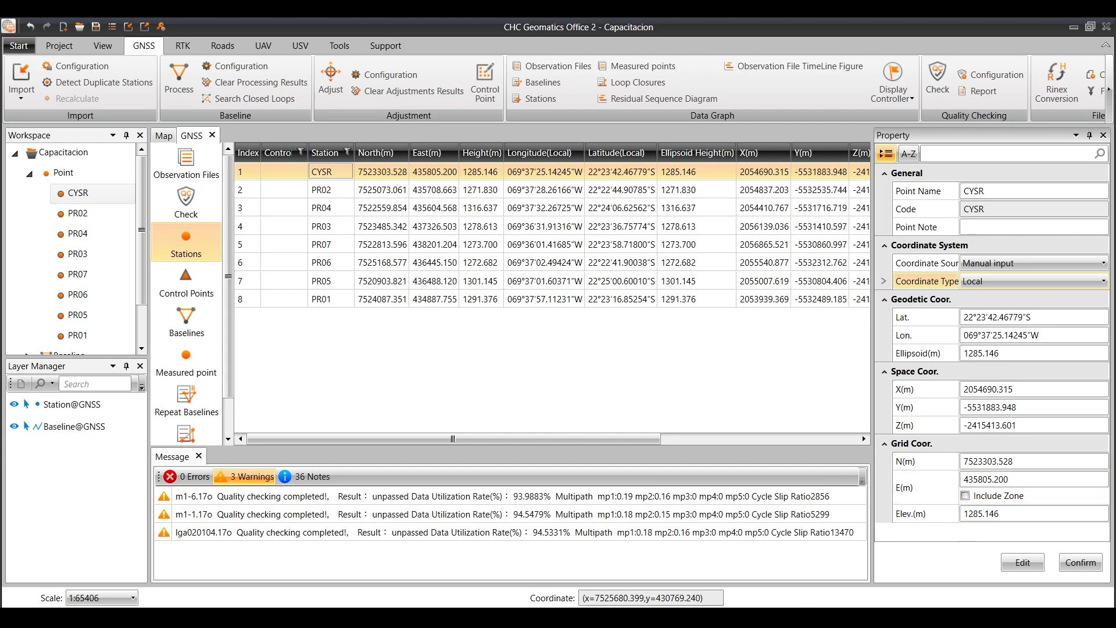
Step: Set CYSR's grid coordinates to N 7523305.174, E 435804.116 and elevation 1286.971 m, and confirm the edit
left_click(1018, 460)
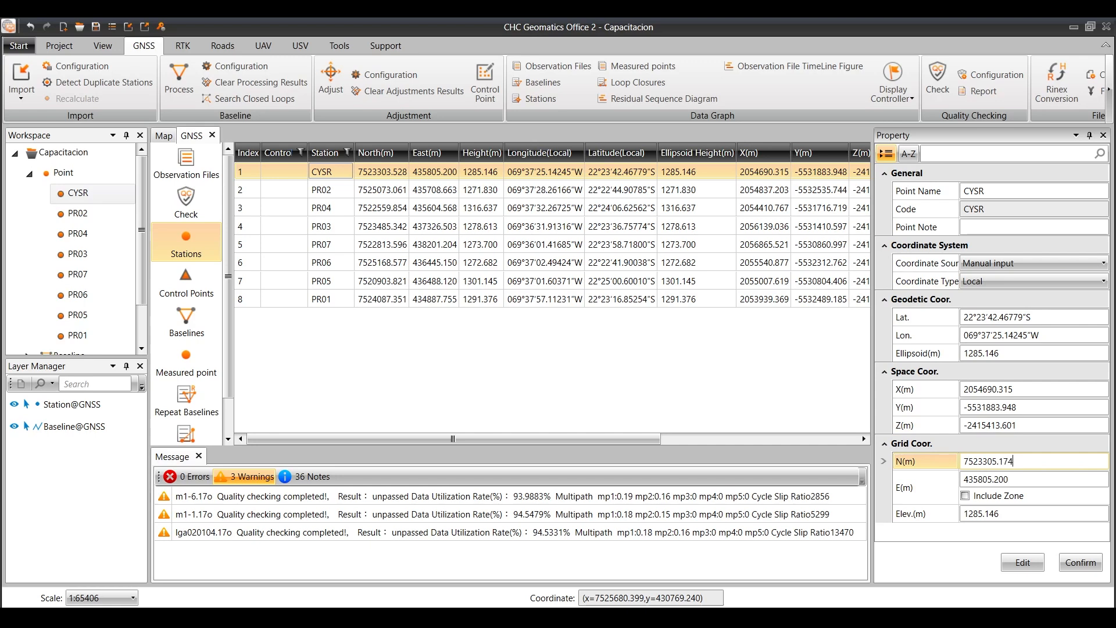
left_click(1018, 479)
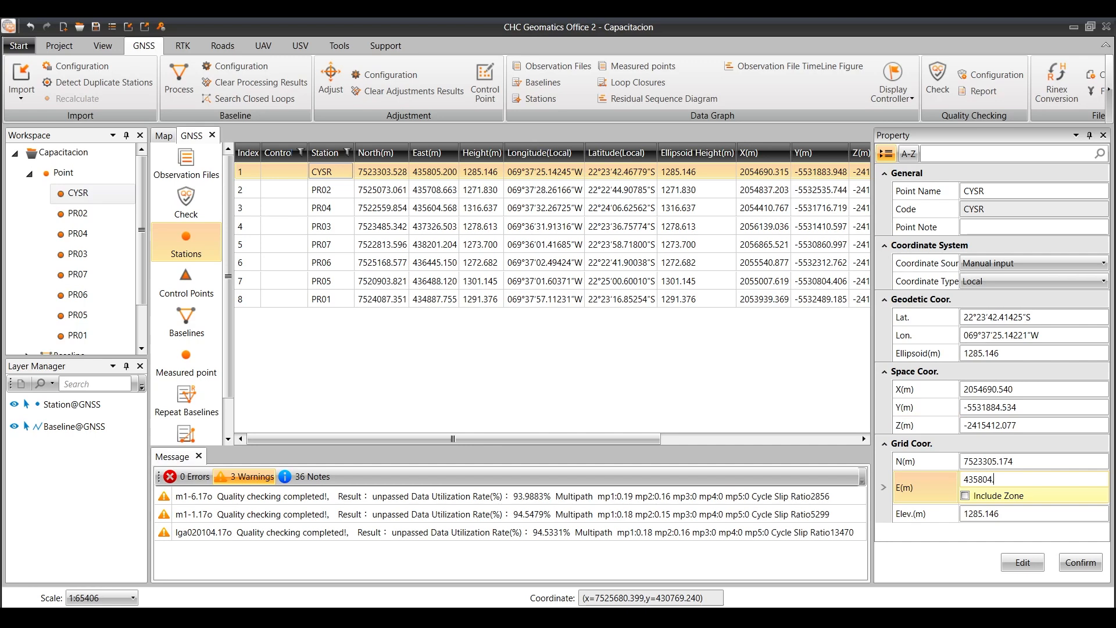
left_click(1011, 514)
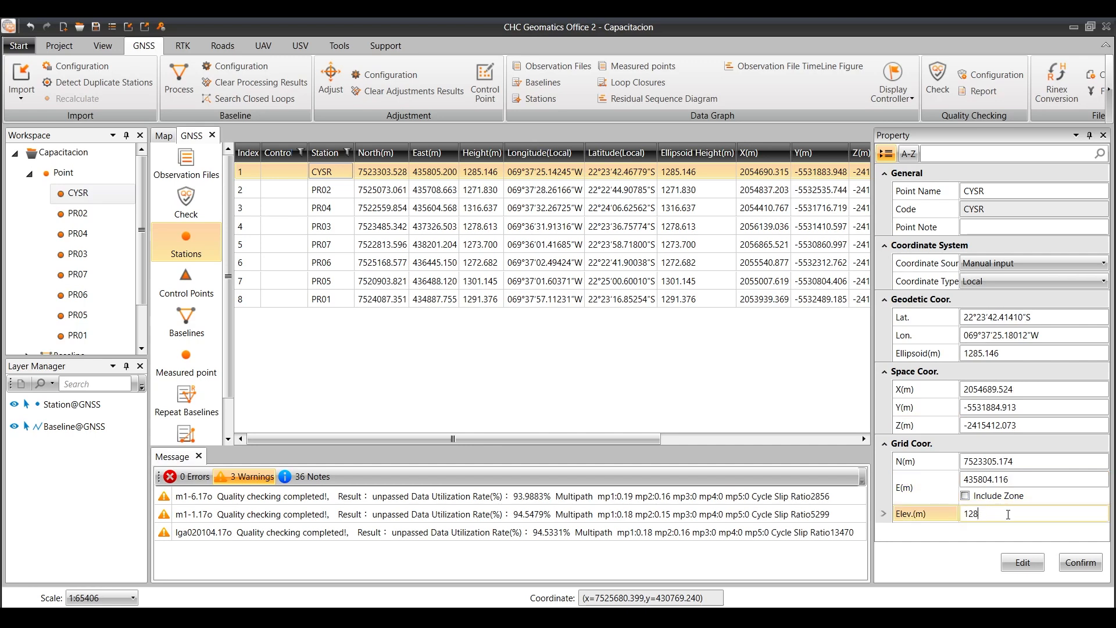
type(".971")
key("Return")
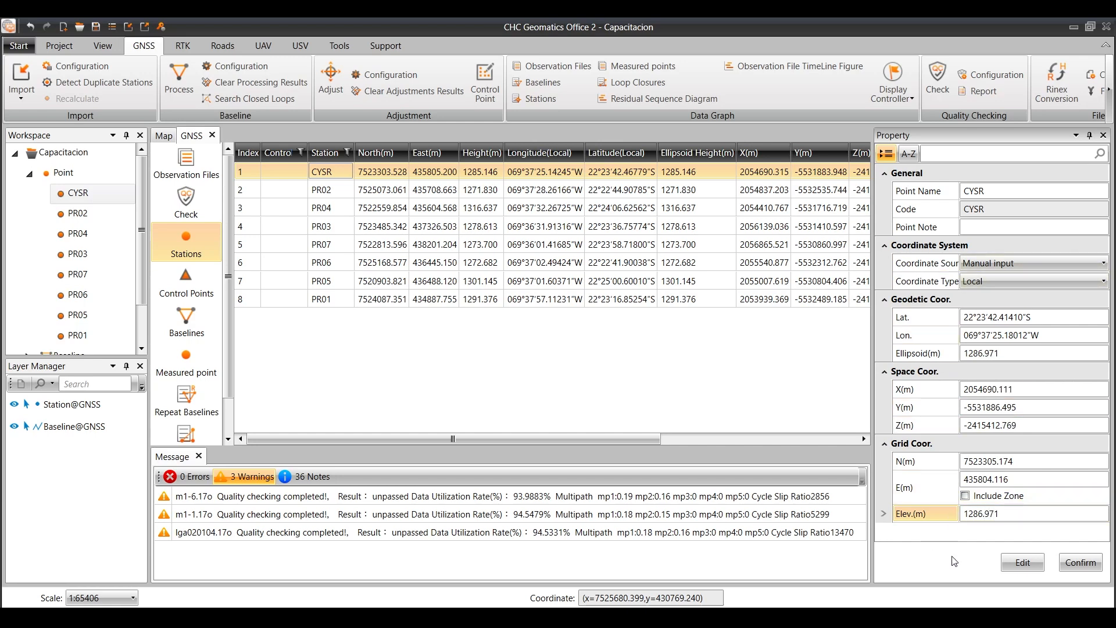
left_click(1083, 566)
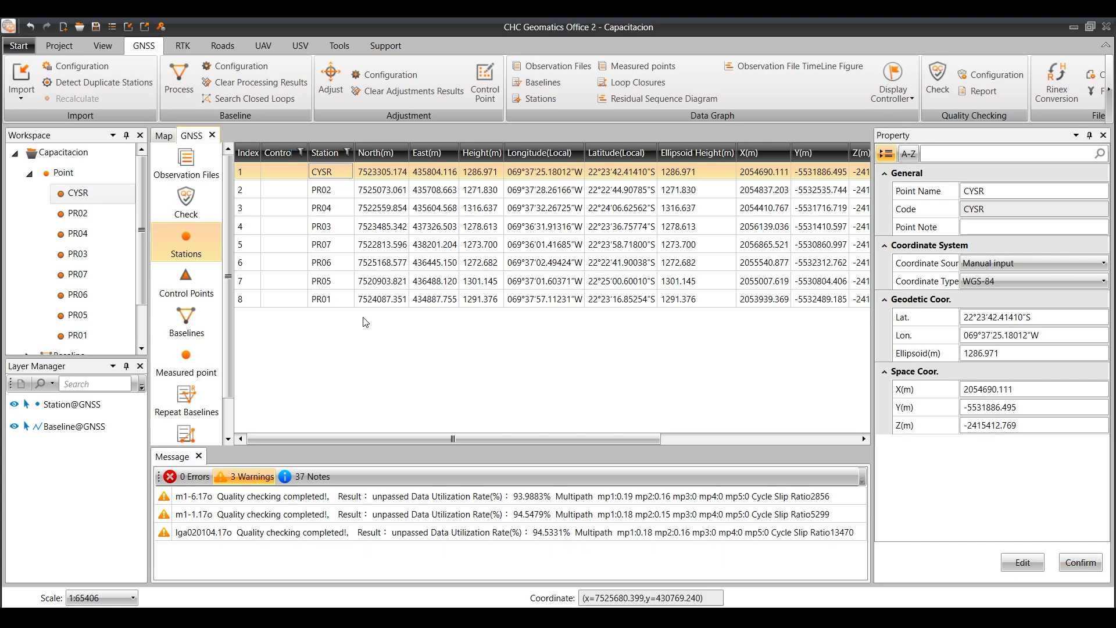
Step: Check the conversion option for CYSR and the options for adding control points in the control point list, and return to the stations
right_click(338, 173)
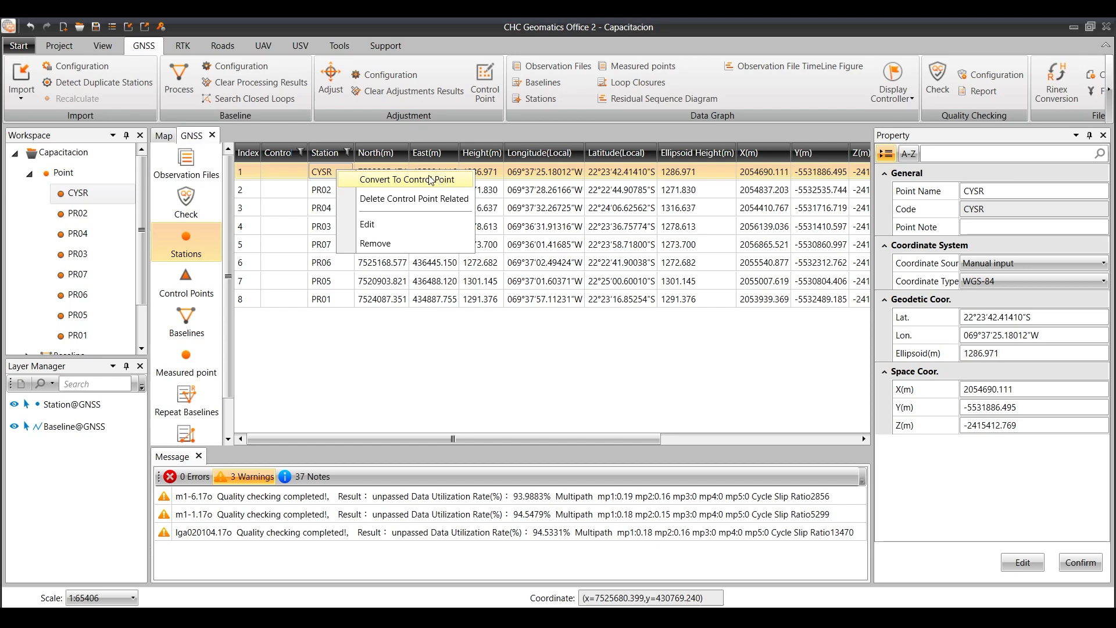
left_click(337, 347)
left_click(195, 287)
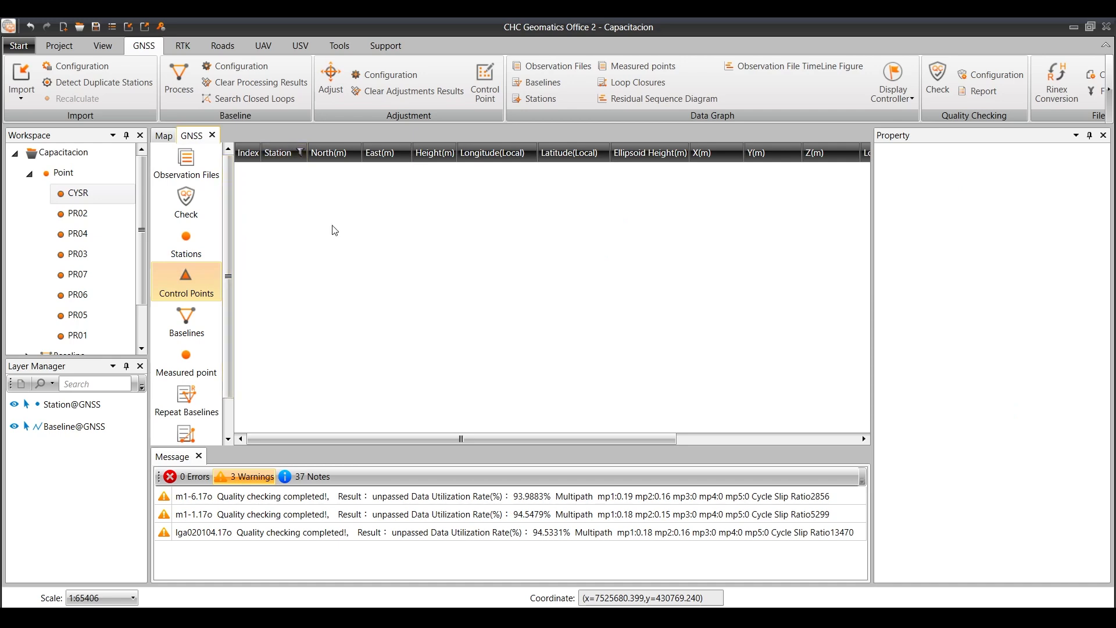
right_click(330, 223)
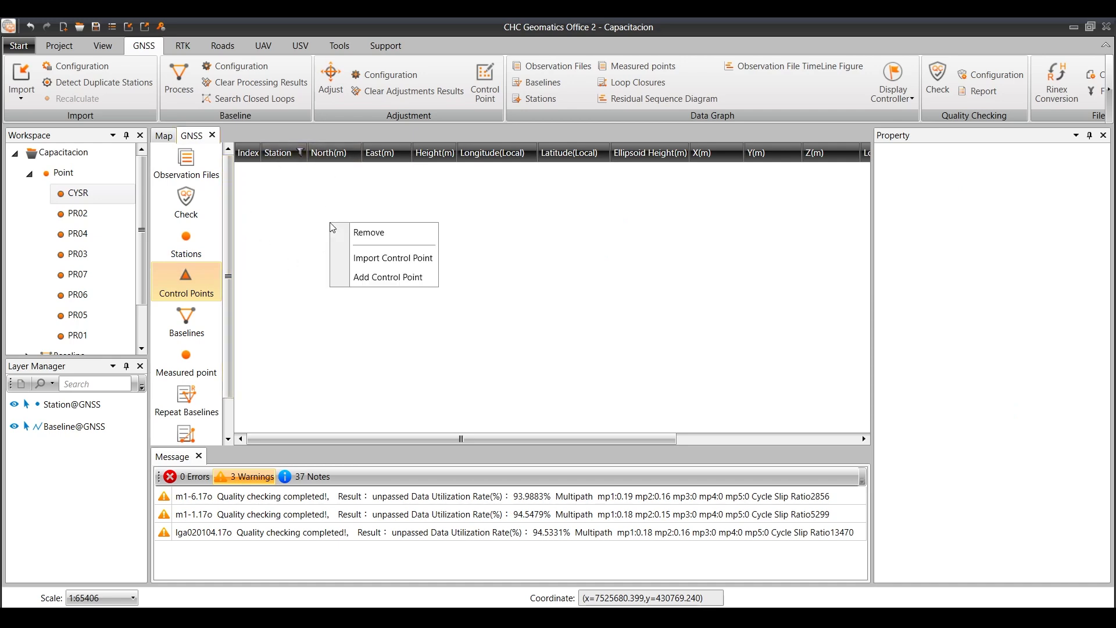
left_click(315, 228)
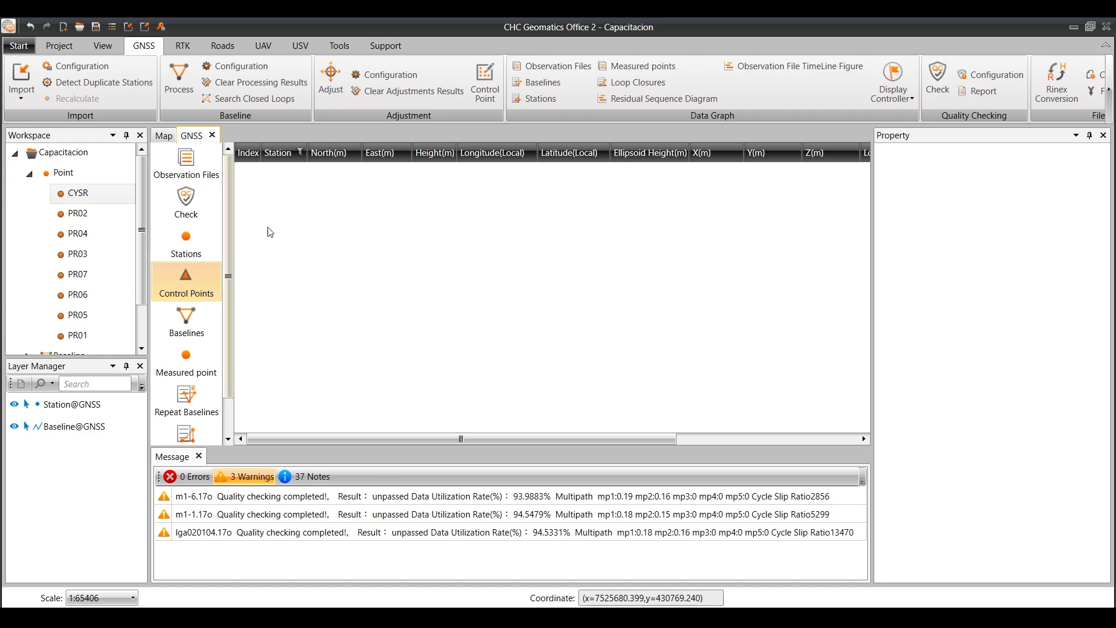
left_click(192, 243)
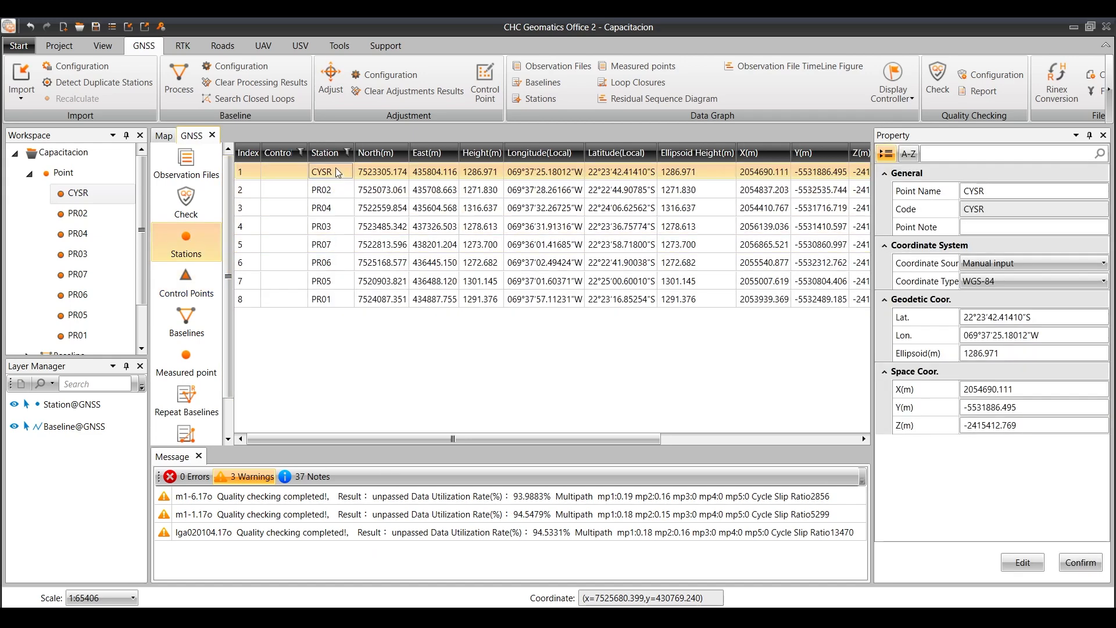
Step: Convert station CYSR to a control point and check its entry in the control point list
right_click(335, 169)
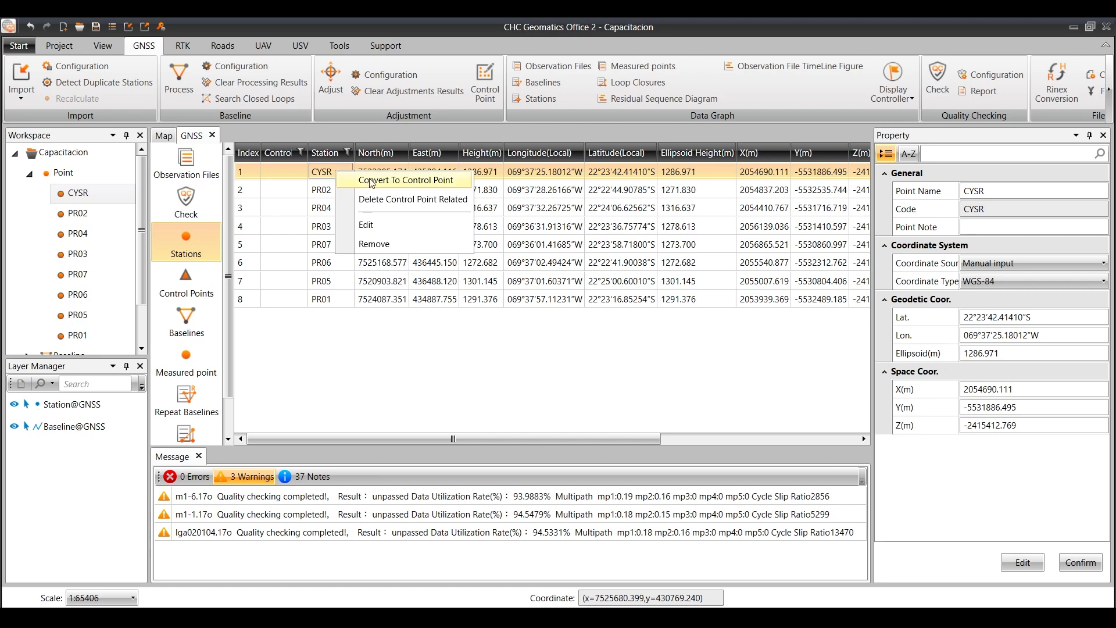
left_click(394, 181)
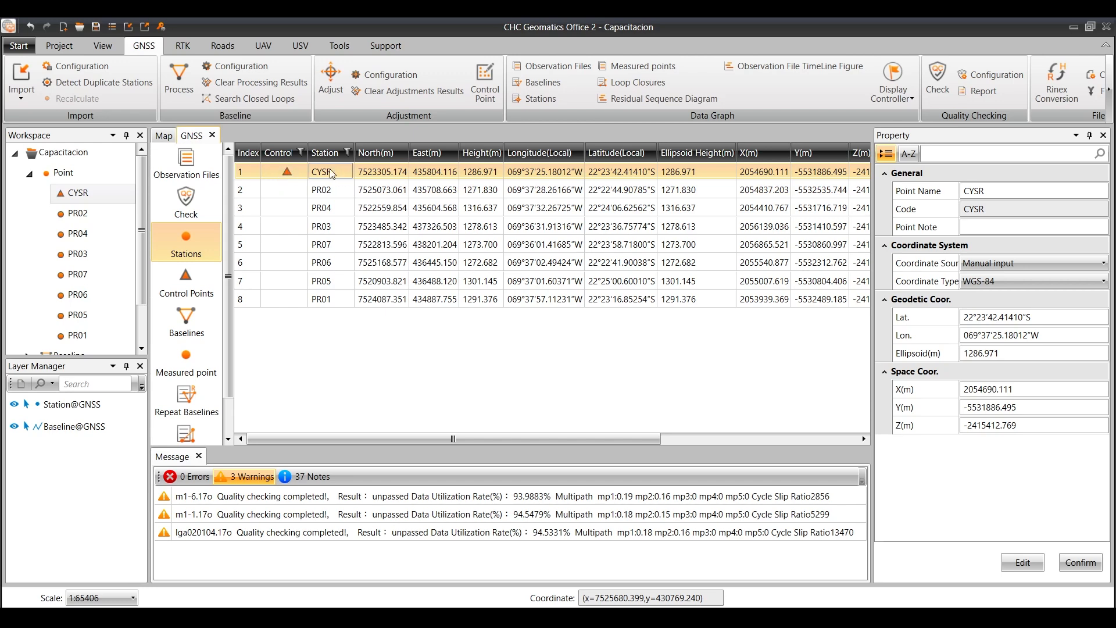
left_click(189, 276)
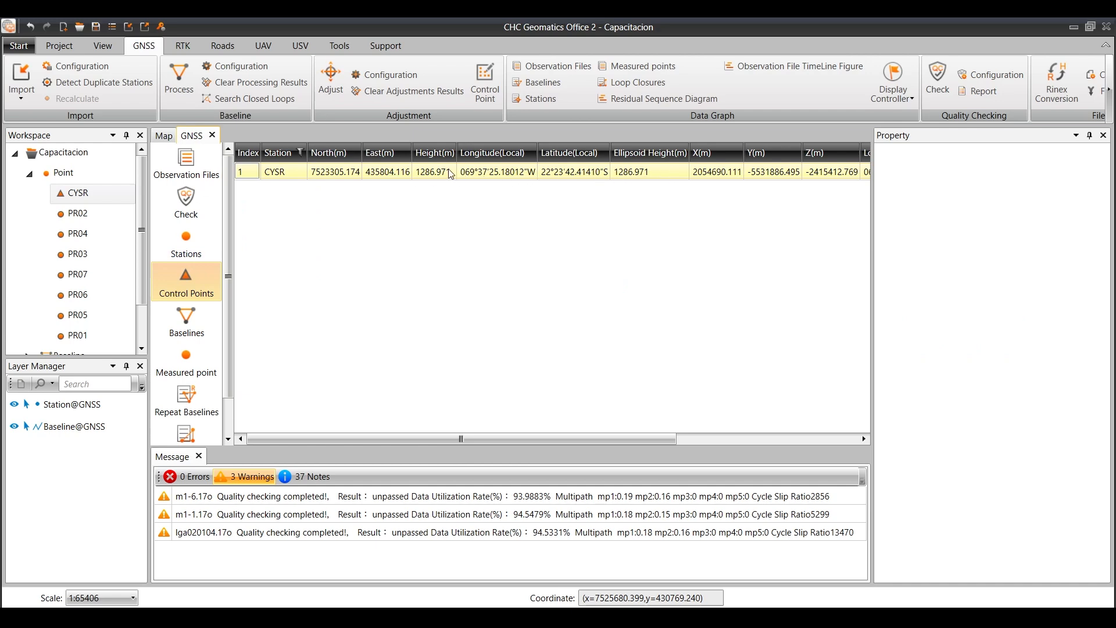
Step: Review the complete list of static baselines, including their begin points, end points and observation sessions
scroll(351, 217, "down", 1)
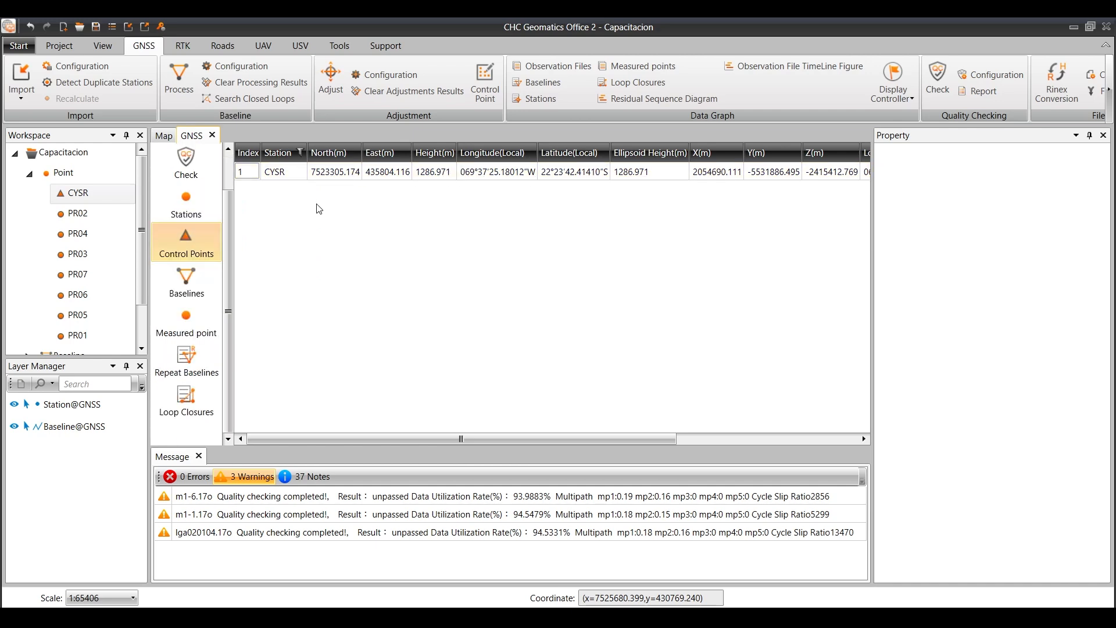
left_click(186, 283)
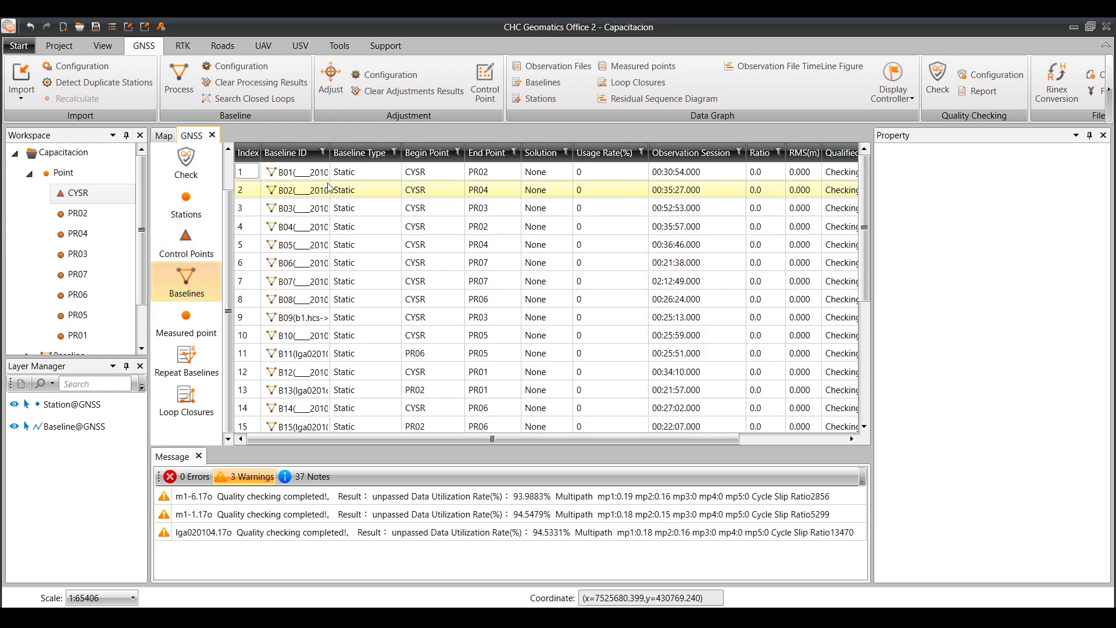
scroll(345, 214, "down", 4)
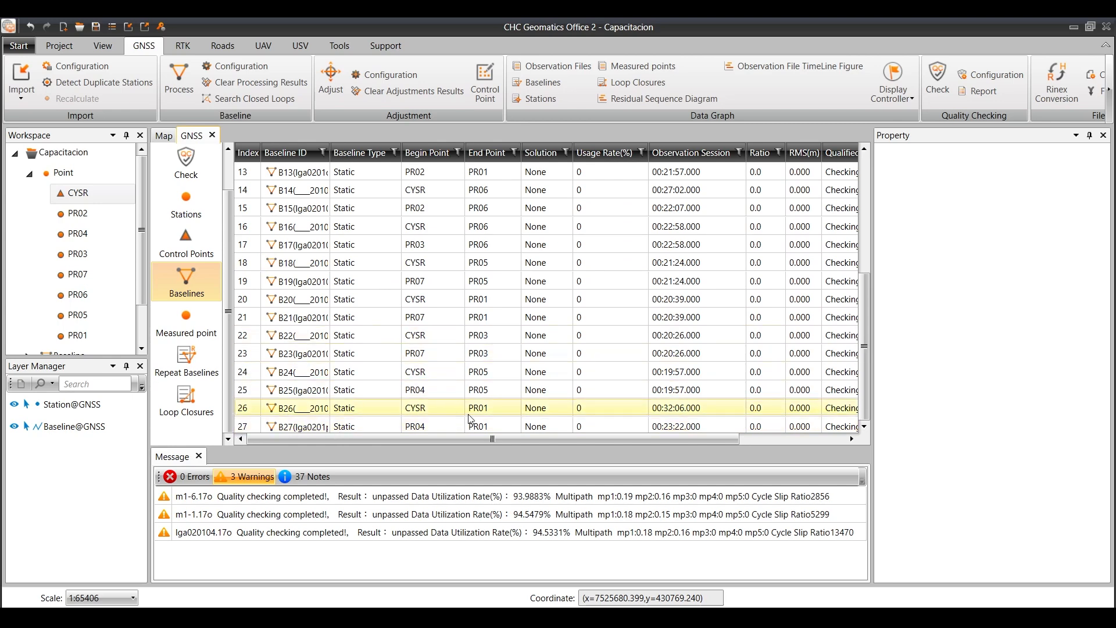
scroll(517, 407, "up", 4)
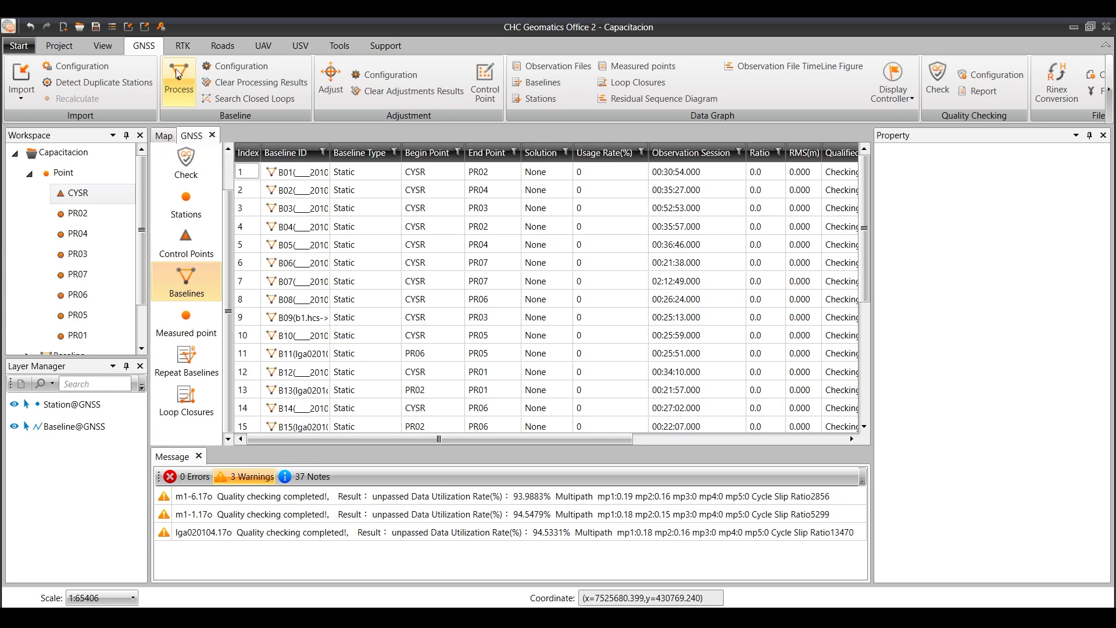
Step: Examine the basic baseline processing parameters, including sample interval and the choices for ephemeris, automatic processing mode and antenna parameters
left_click(244, 66)
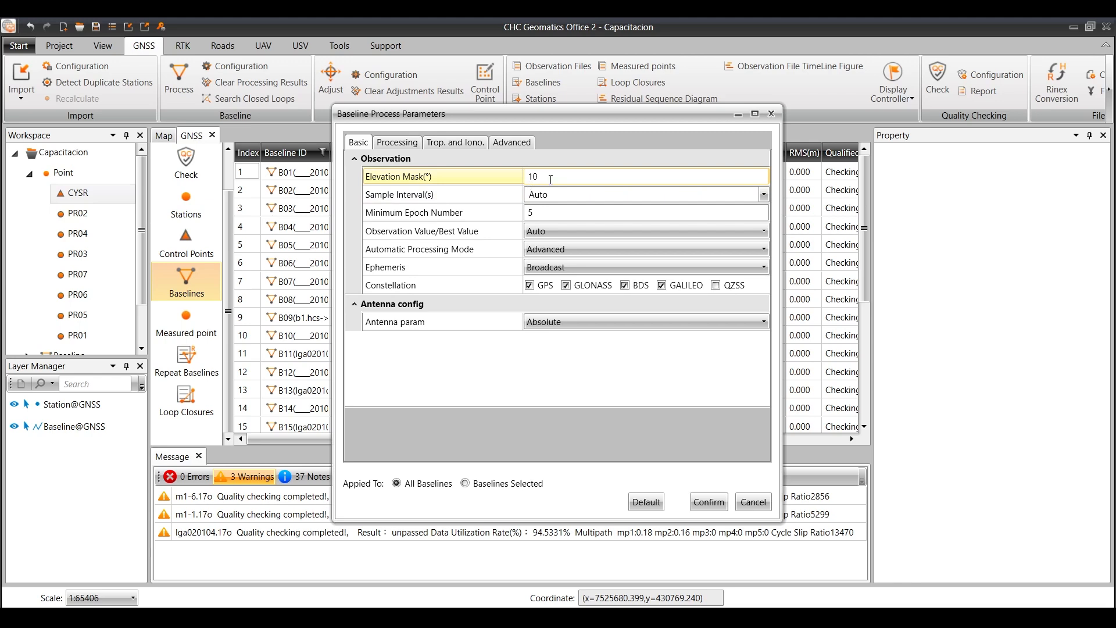
left_click(446, 195)
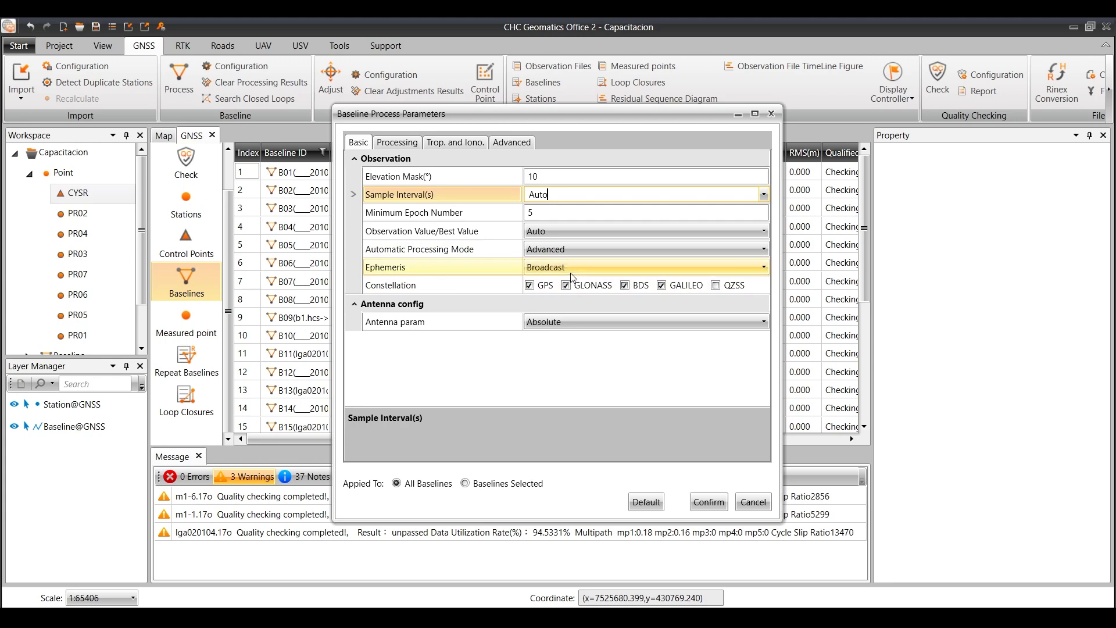
left_click(737, 268)
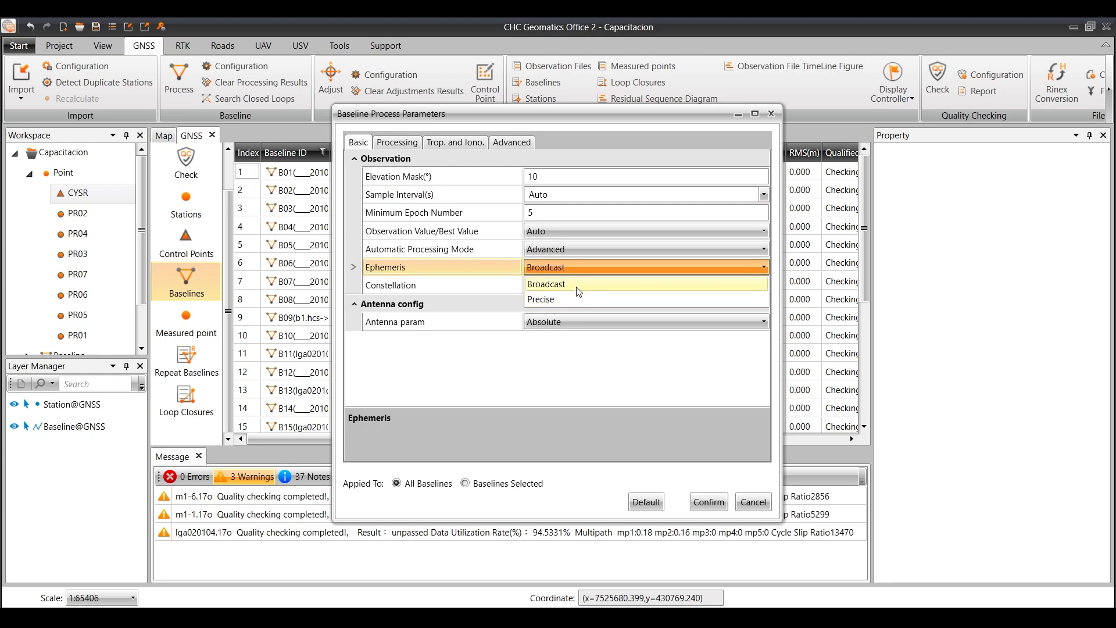
left_click(679, 249)
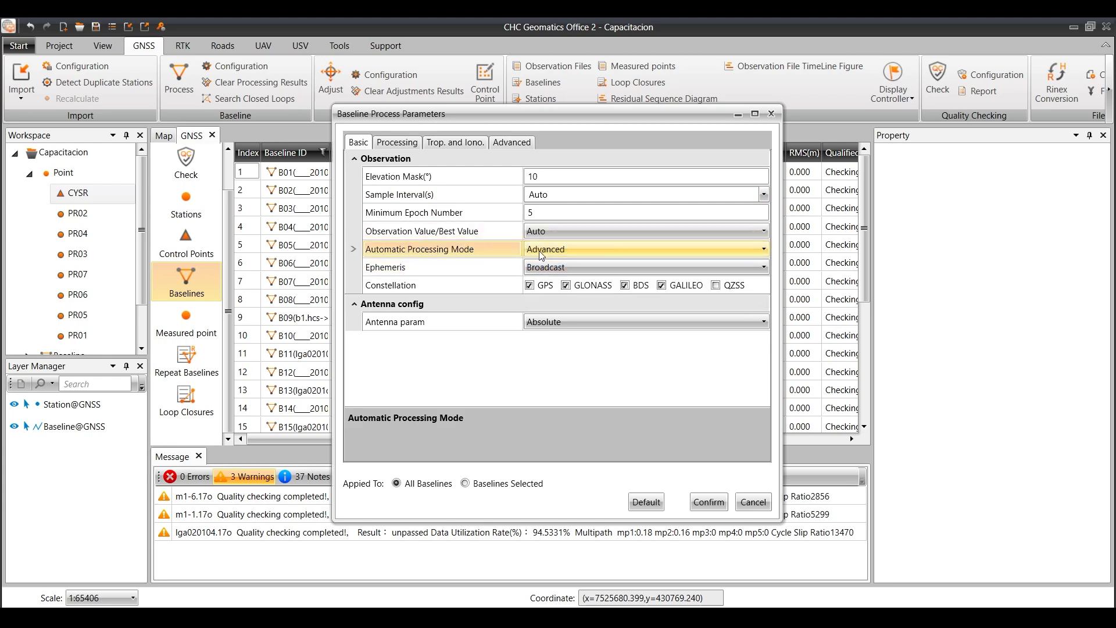
left_click(629, 249)
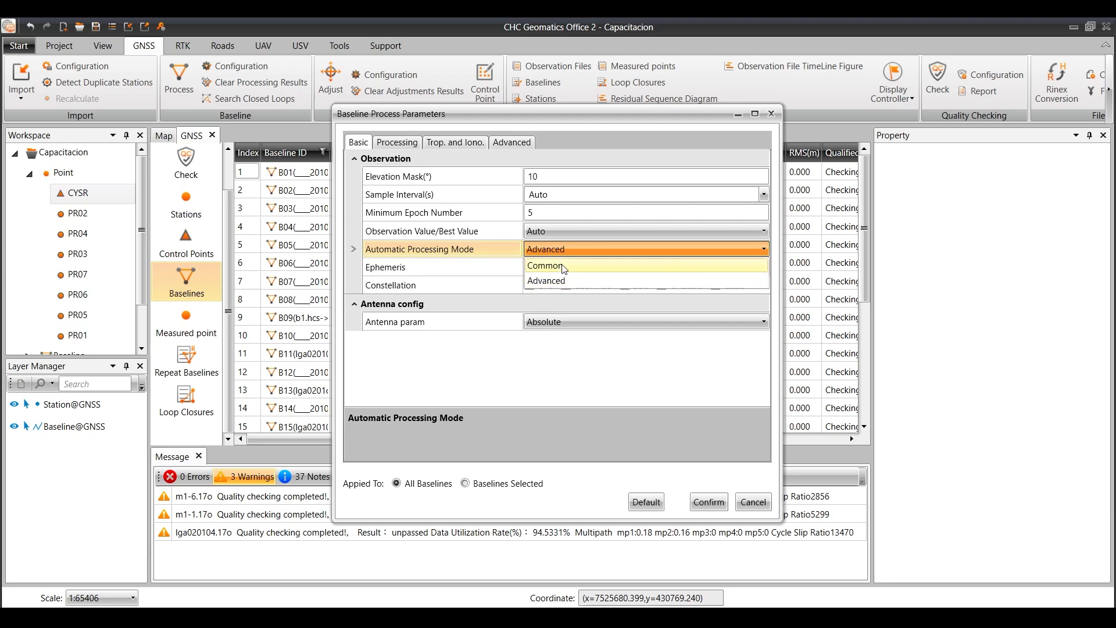
left_click(399, 238)
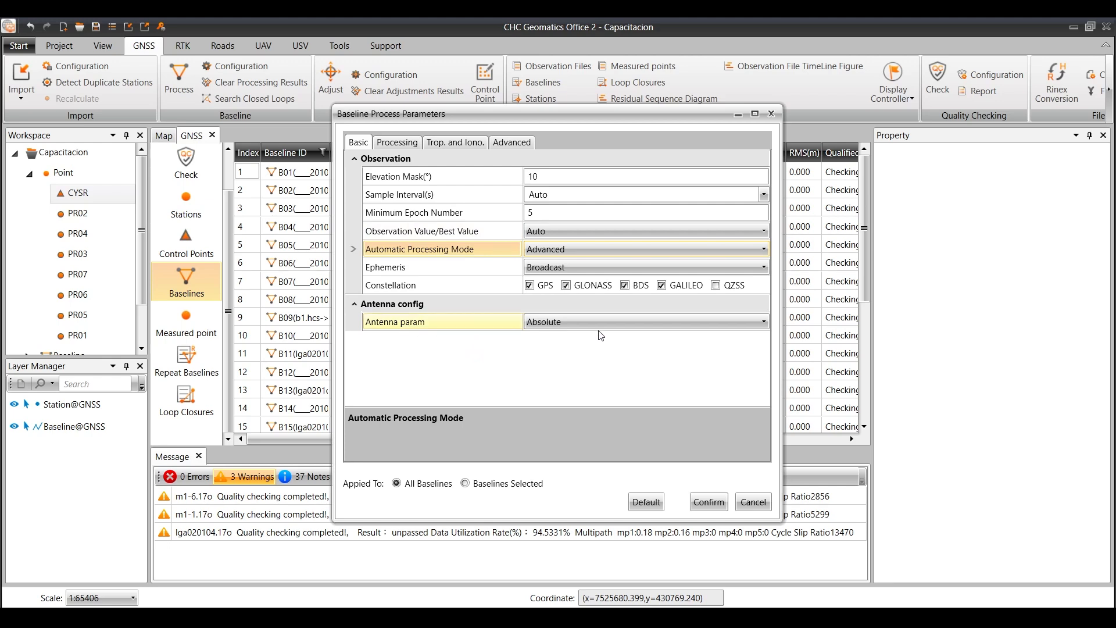
left_click(650, 328)
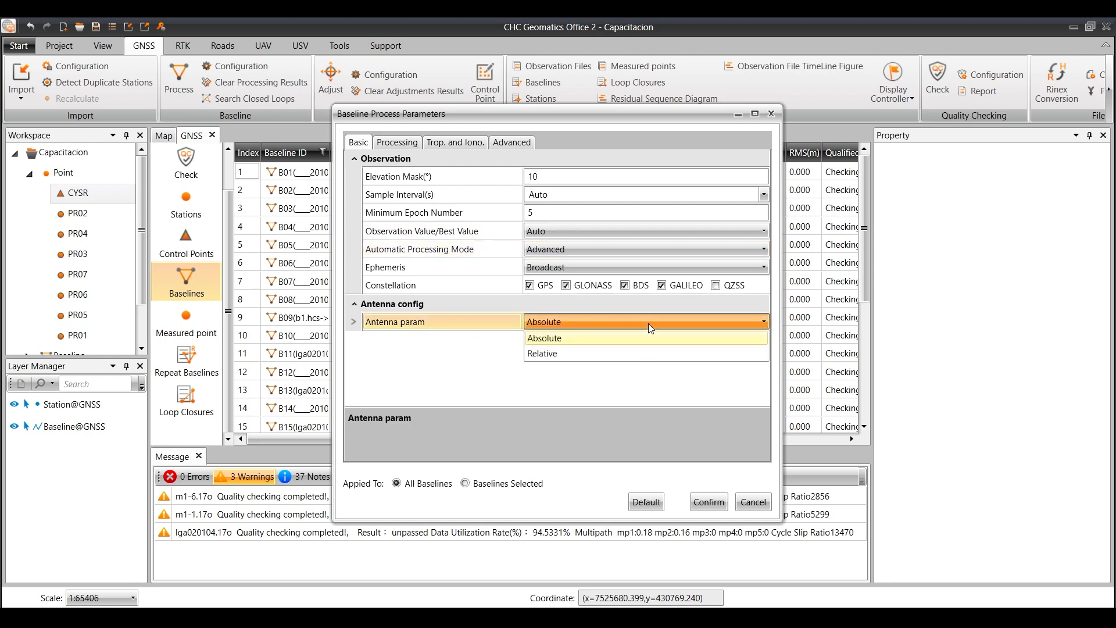
left_click(651, 328)
Step: Examine the baseline processing mode choices, the observation time settings and the multiple sub-arcs option
left_click(397, 143)
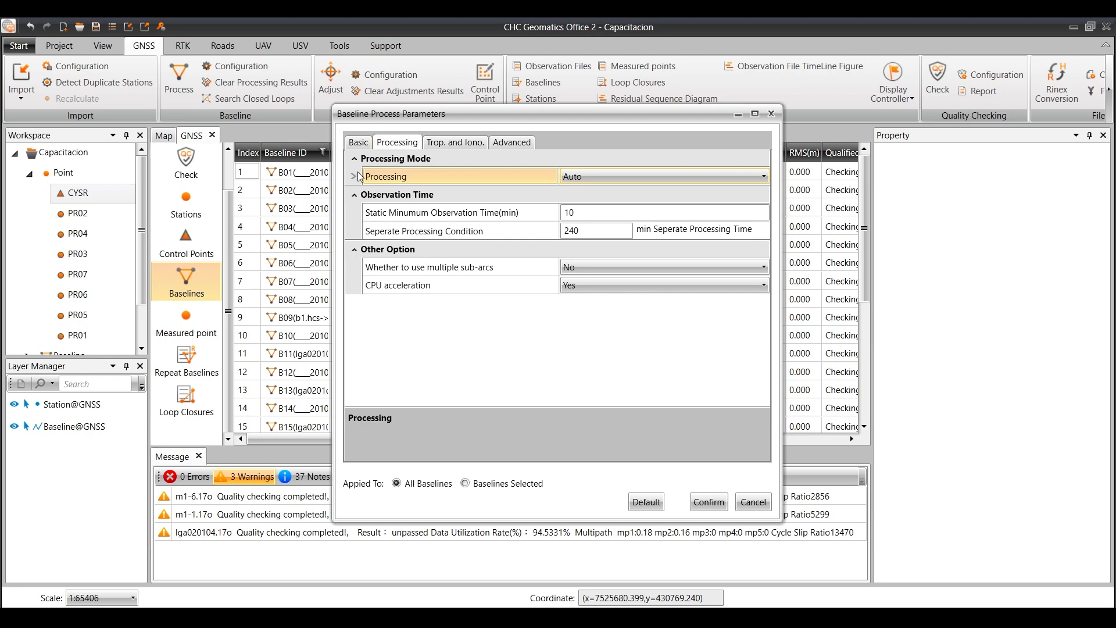
left_click(651, 177)
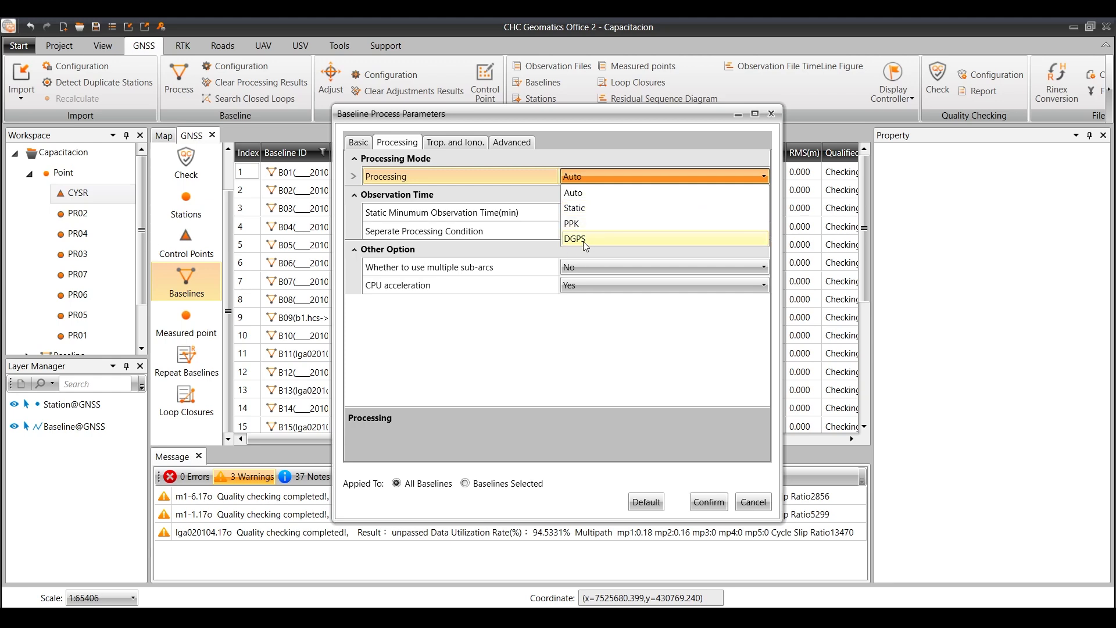
left_click(595, 267)
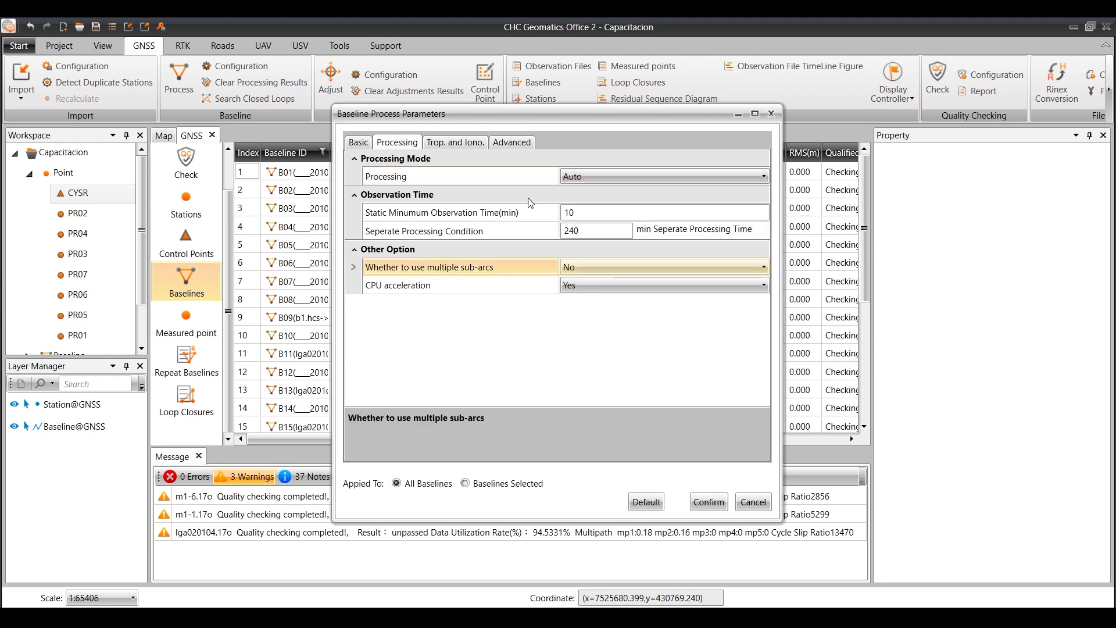
Step: Examine the available tropospheric correction models and the ionospheric and meteorological settings for baseline processing
left_click(462, 148)
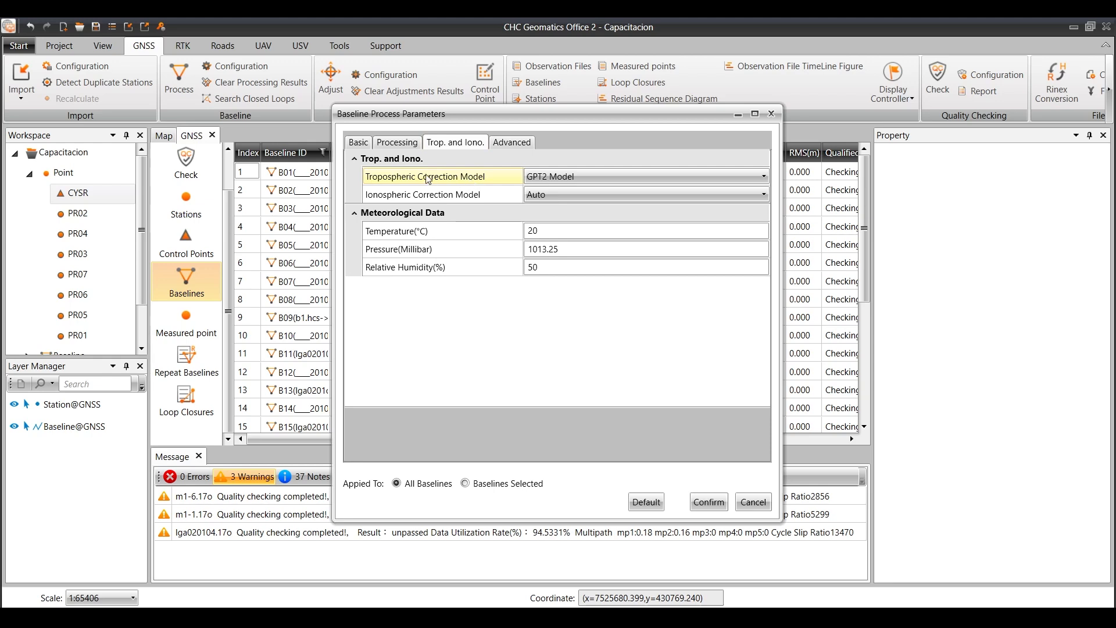
left_click(623, 176)
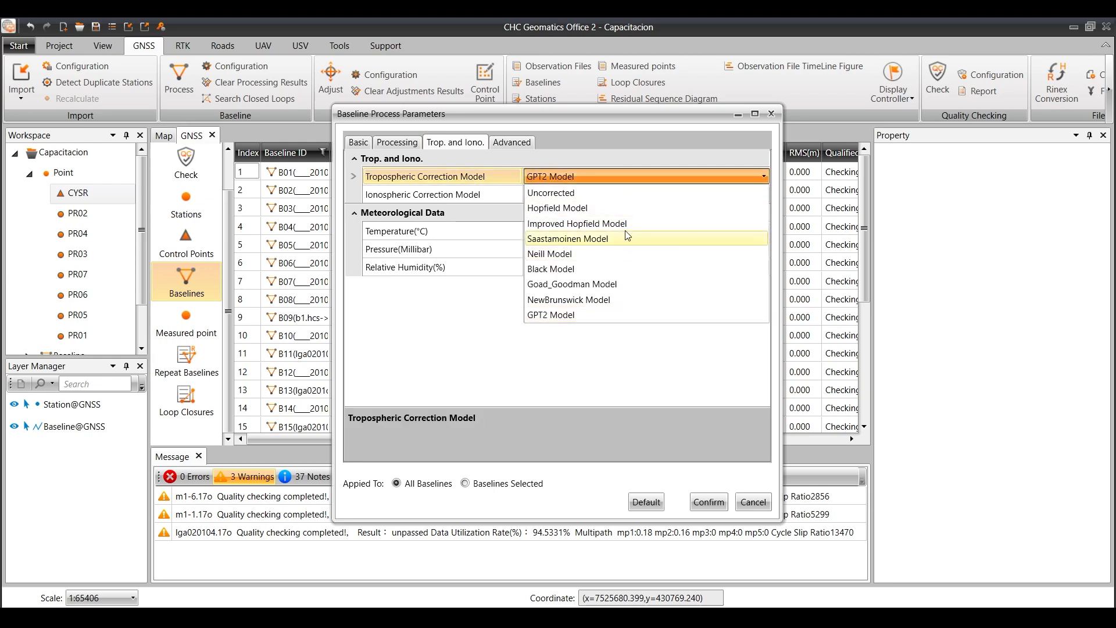
left_click(637, 154)
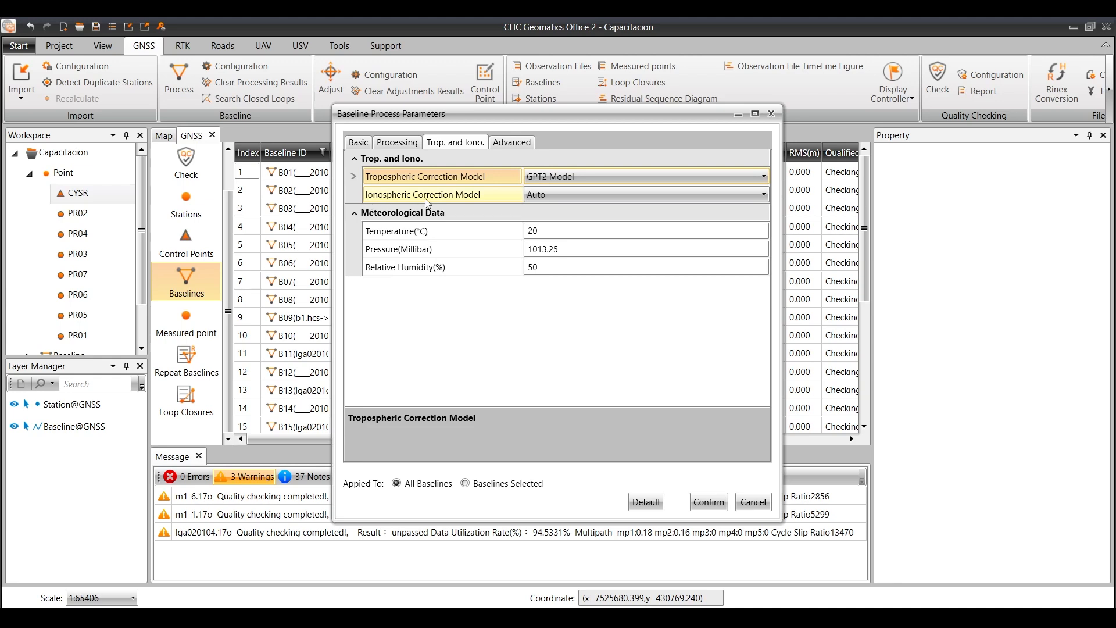
Step: Examine the ionospheric correction model choices and the advanced quality control, cutoff and ambiguity settings for baseline processing
left_click(599, 195)
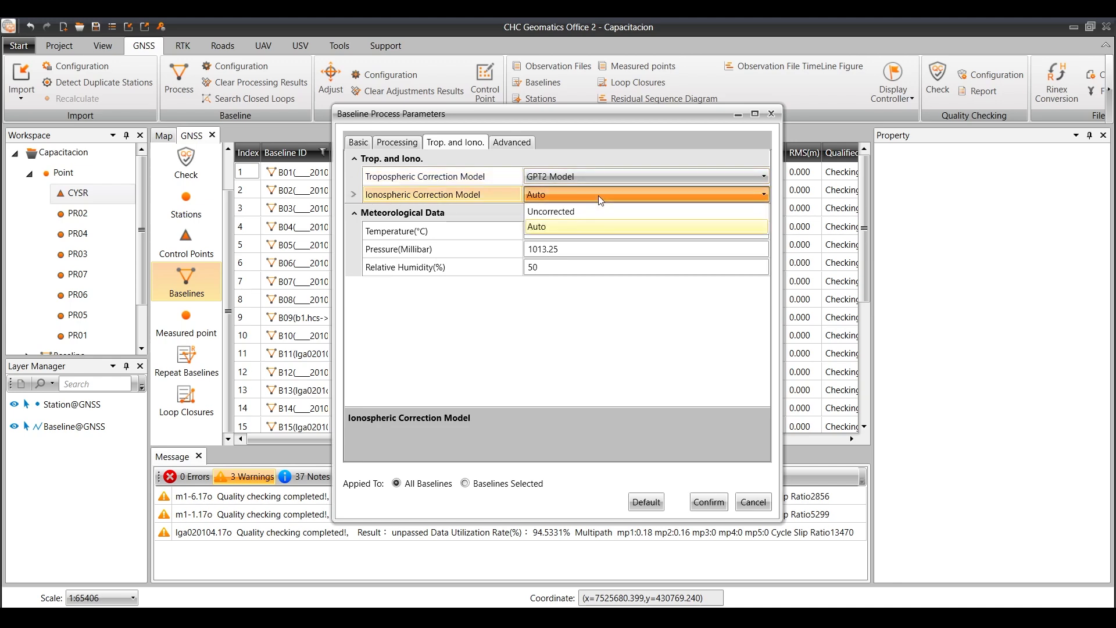
left_click(598, 195)
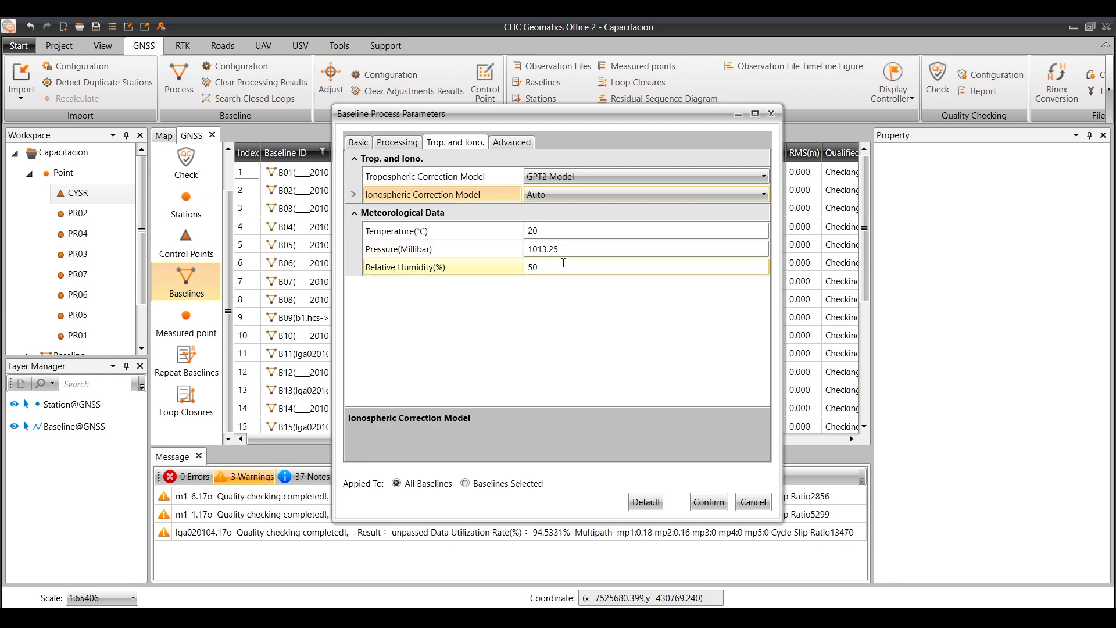
left_click(511, 142)
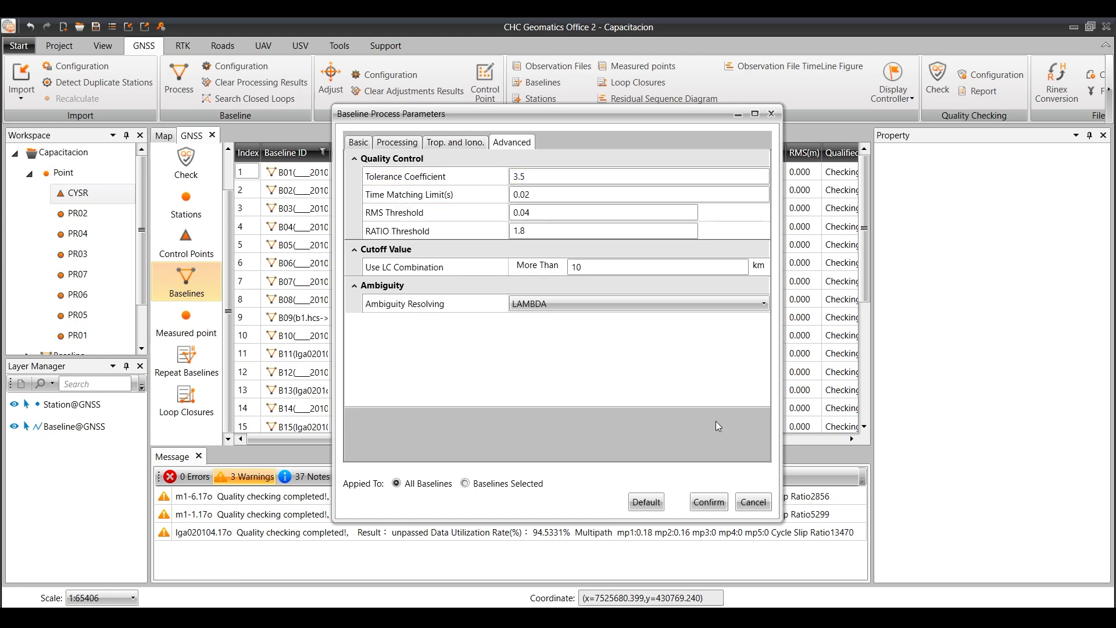
Step: Accept the processing parameters for all baselines and process the static baselines
left_click(710, 503)
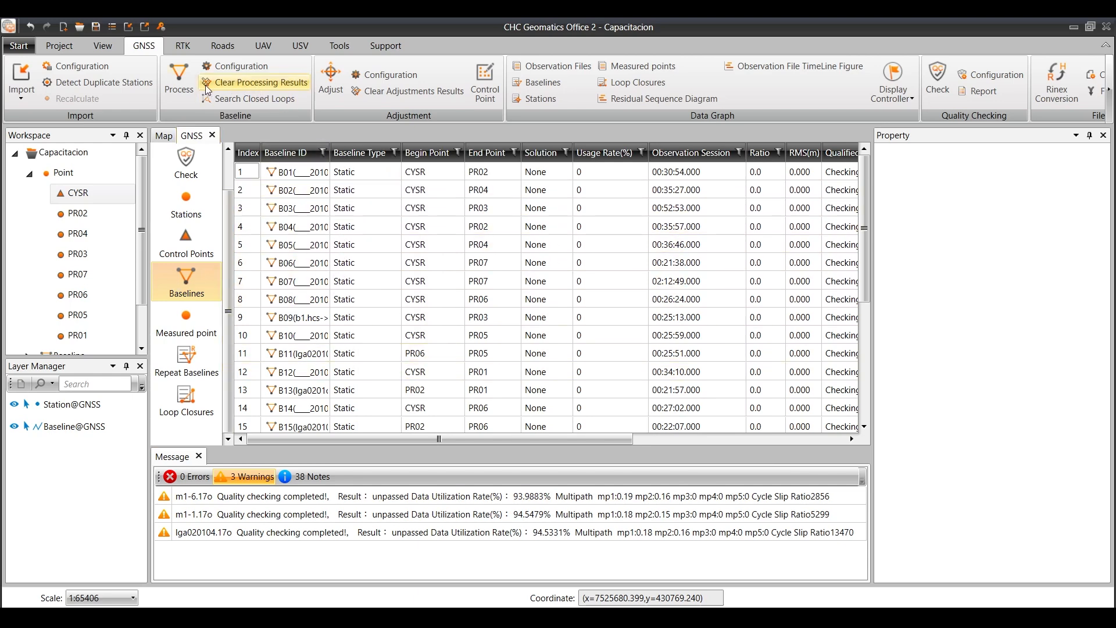
left_click(178, 74)
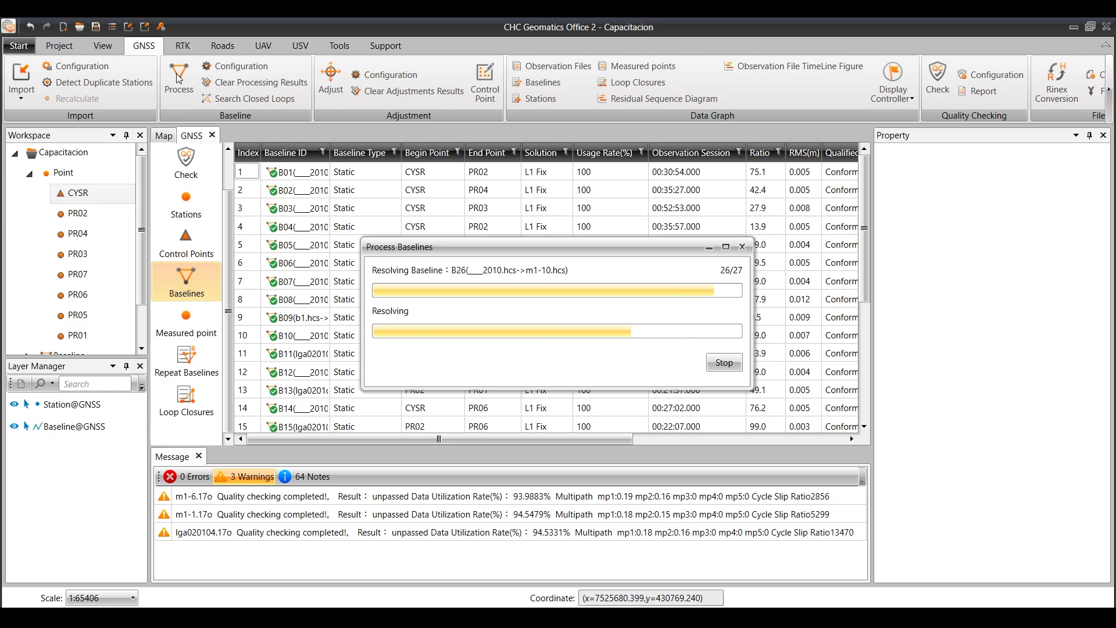
Step: Review the processed baselines by sorting the list by solution type and by RMS, largest first
left_click(546, 154)
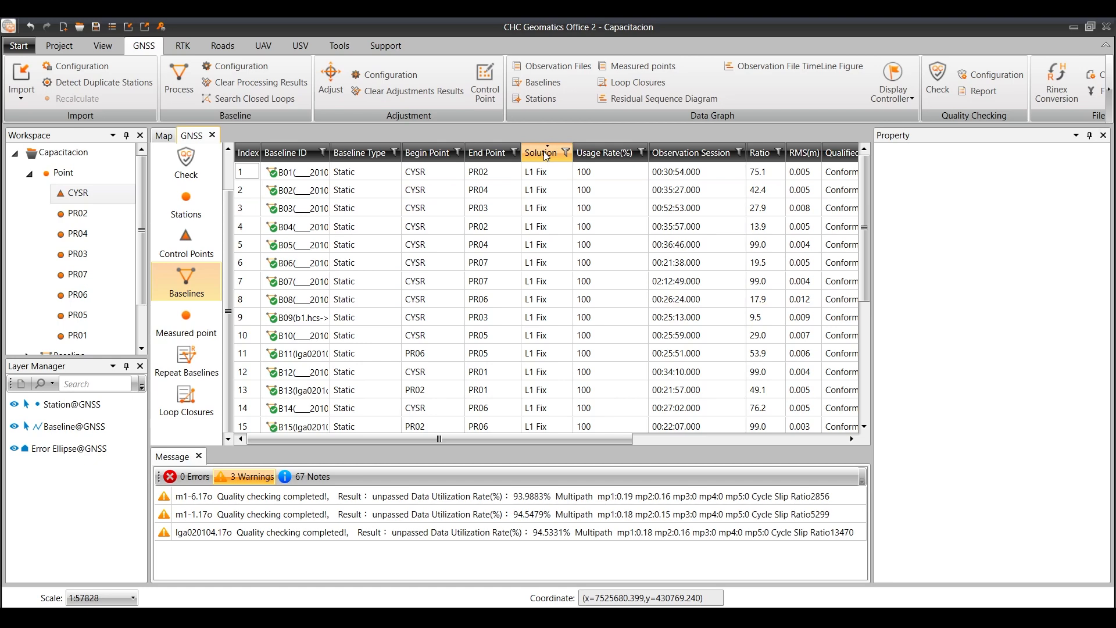
left_click(542, 153)
left_click(548, 157)
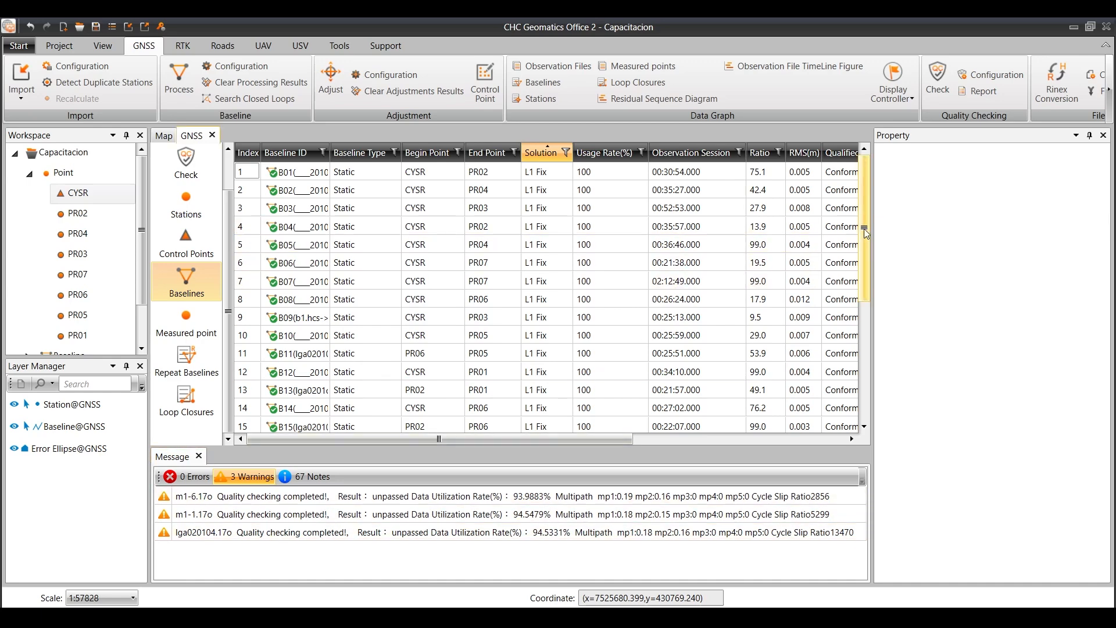
left_click_drag(866, 234, 813, 168)
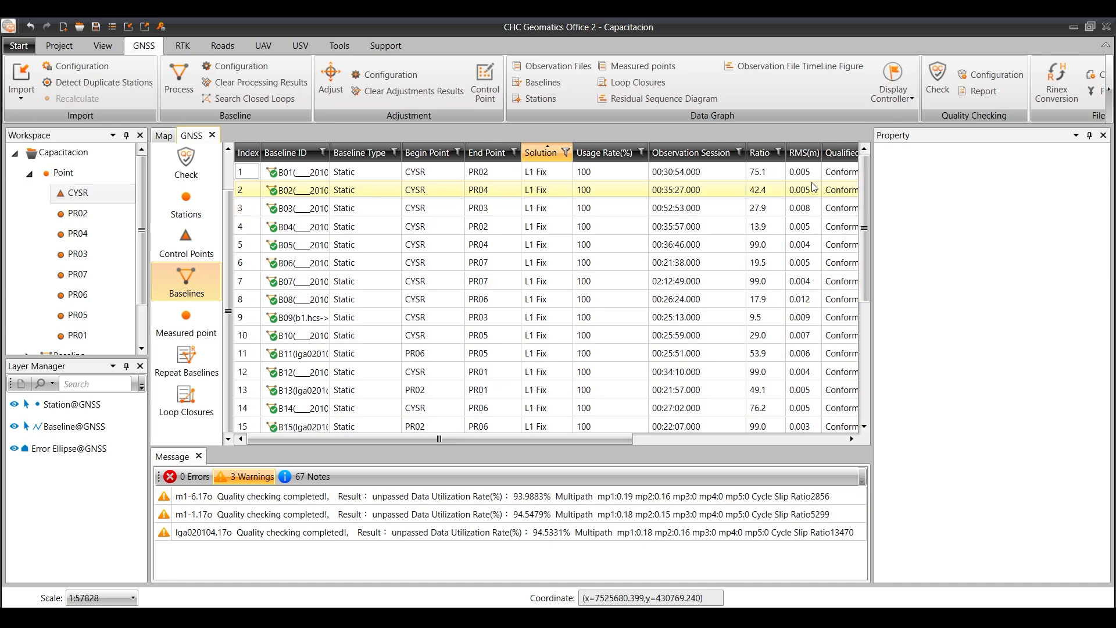
left_click(795, 152)
left_click(795, 153)
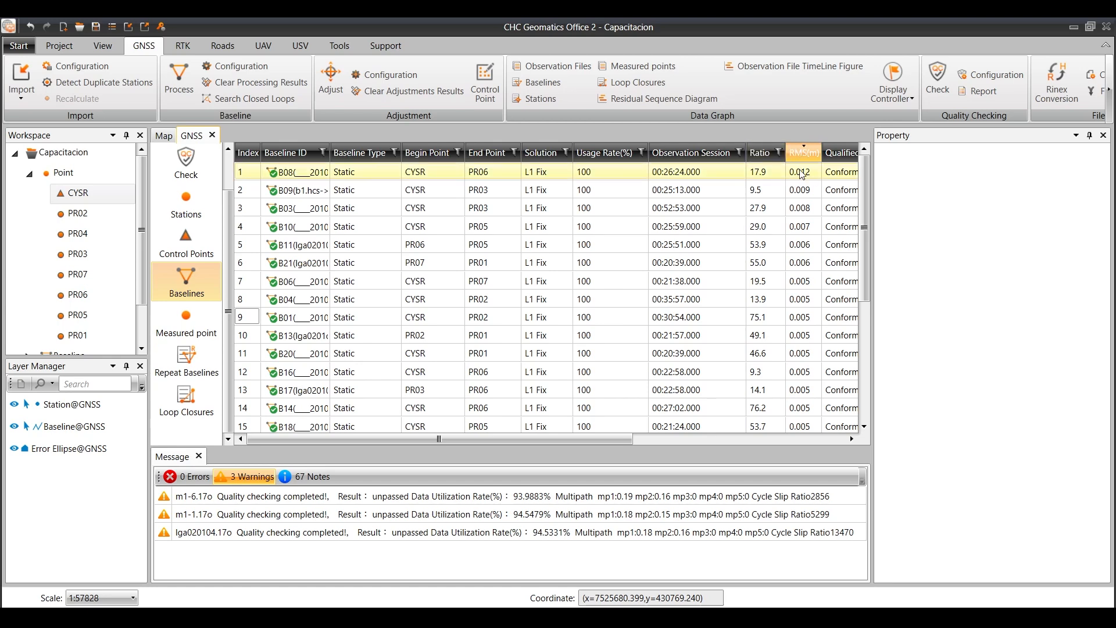
left_click_drag(607, 440, 671, 441)
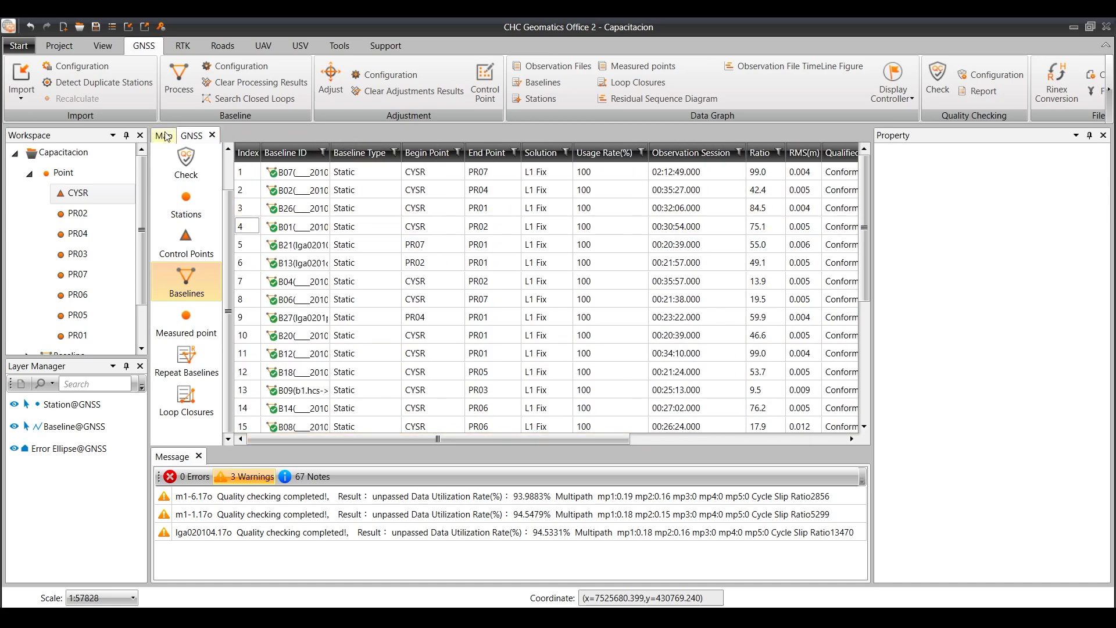
Step: Inspect the processed network on the map, examining the error ellipses around PR03, PR07, PR02 and PR06
left_click(165, 136)
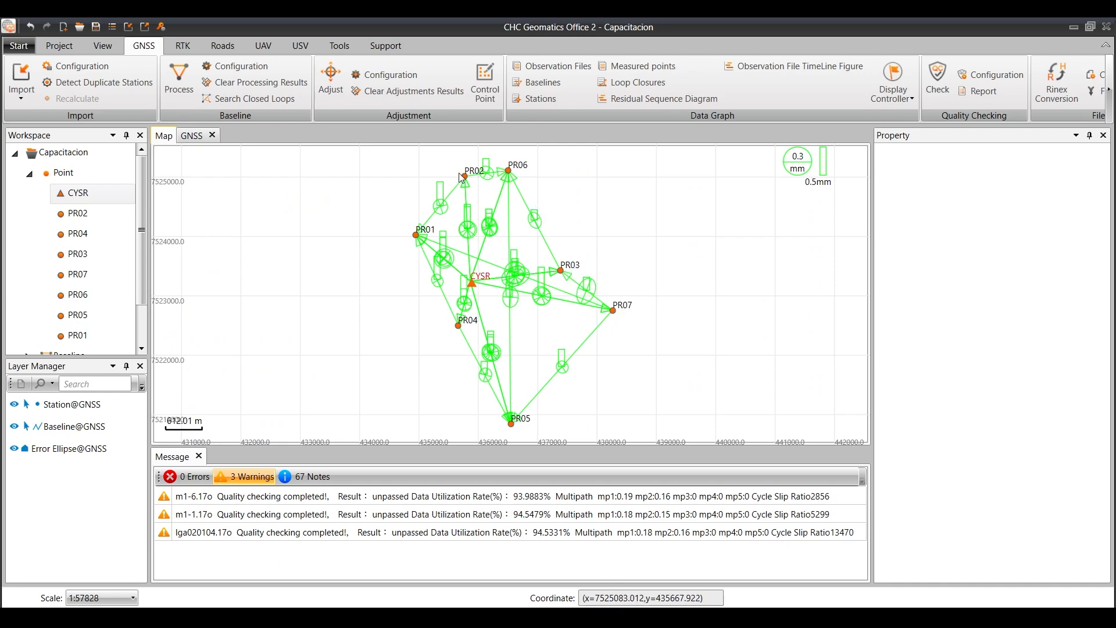
scroll(503, 397, "up", 1)
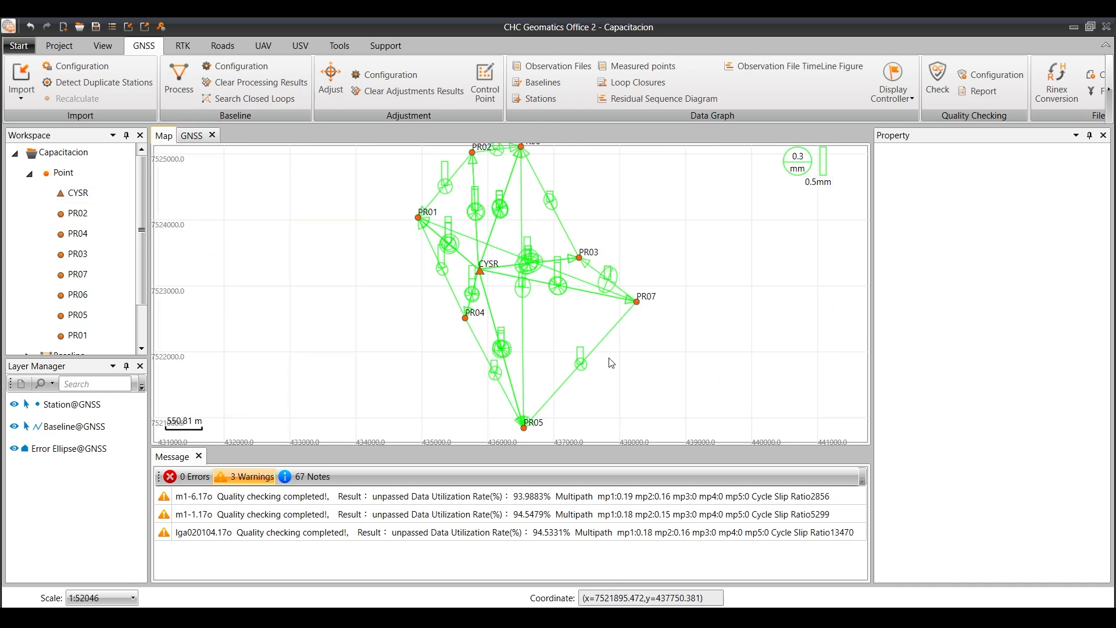
scroll(610, 282, "up", 10)
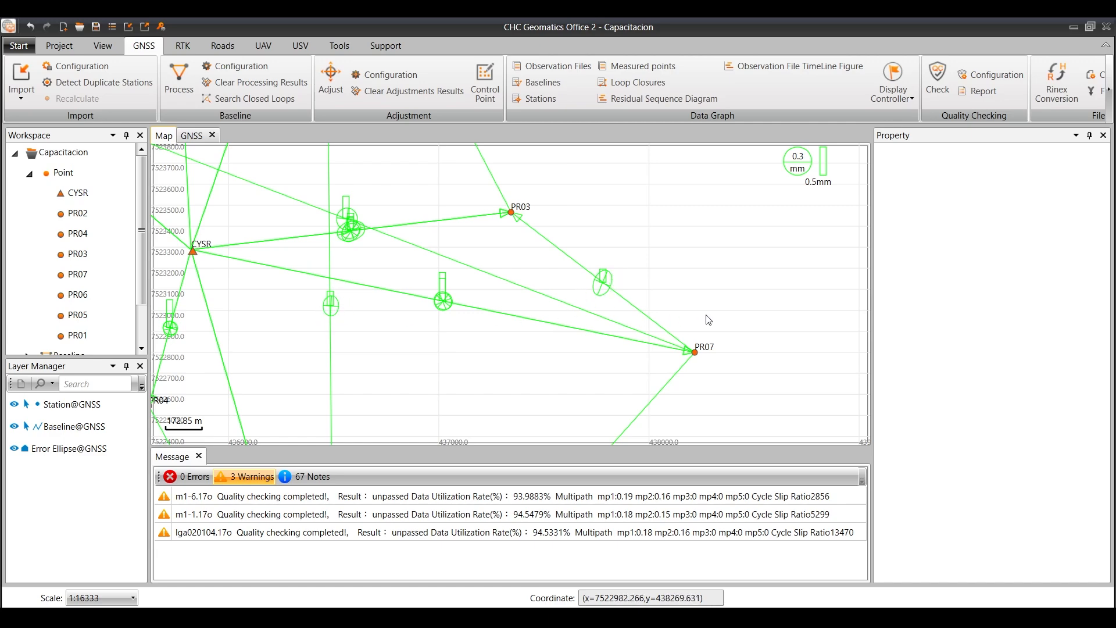
scroll(708, 319, "down", 4)
scroll(504, 181, "down", 1)
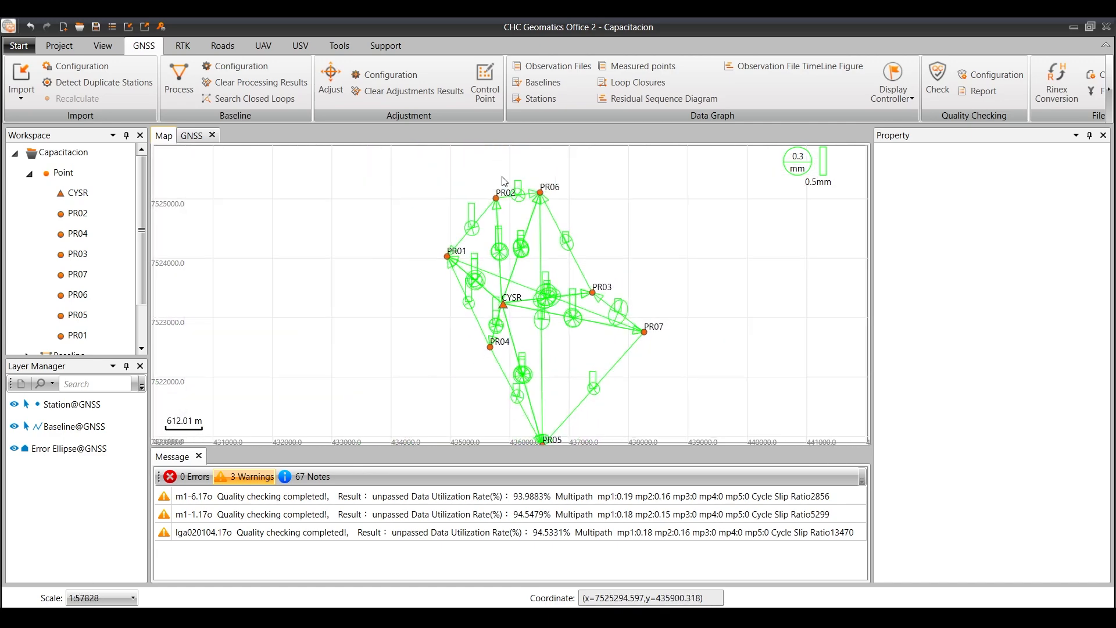
scroll(504, 181, "up", 5)
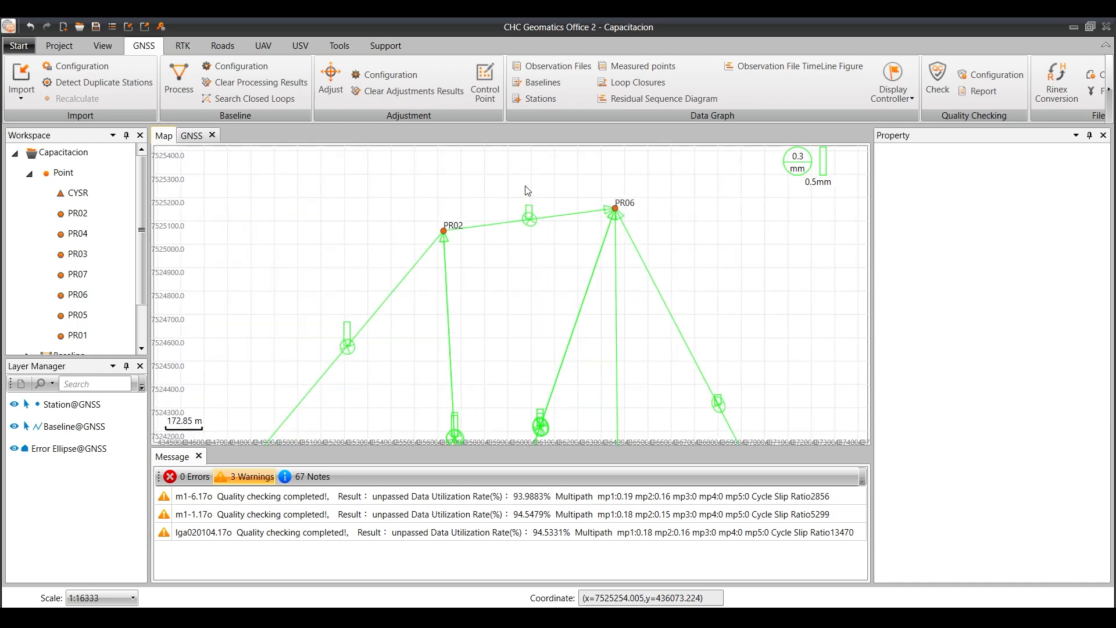
scroll(528, 191, "up", 2)
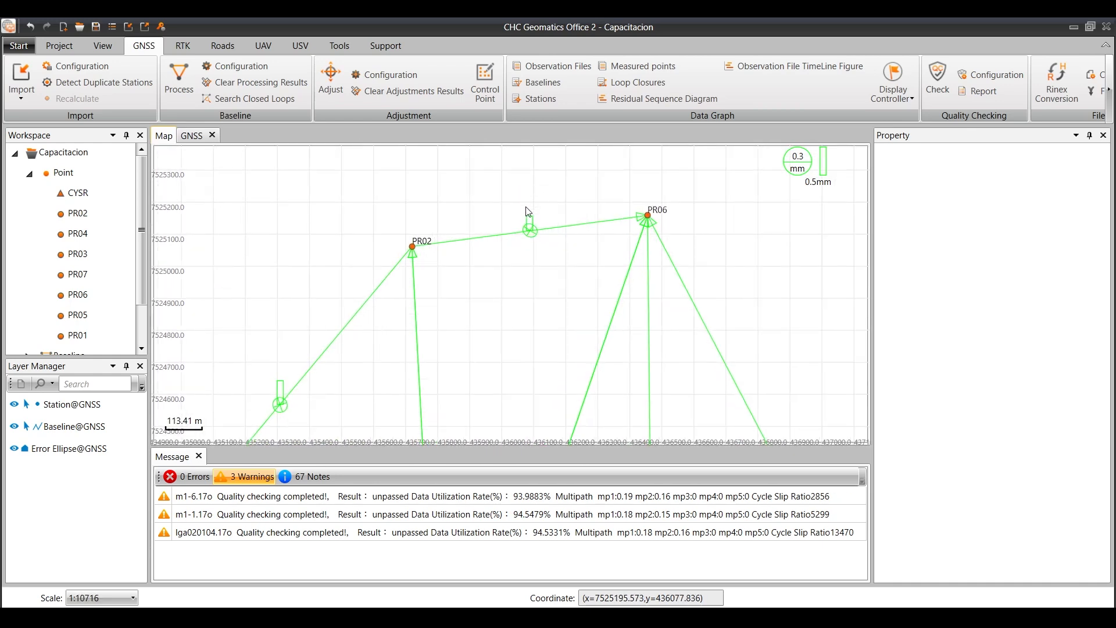
left_click(499, 240)
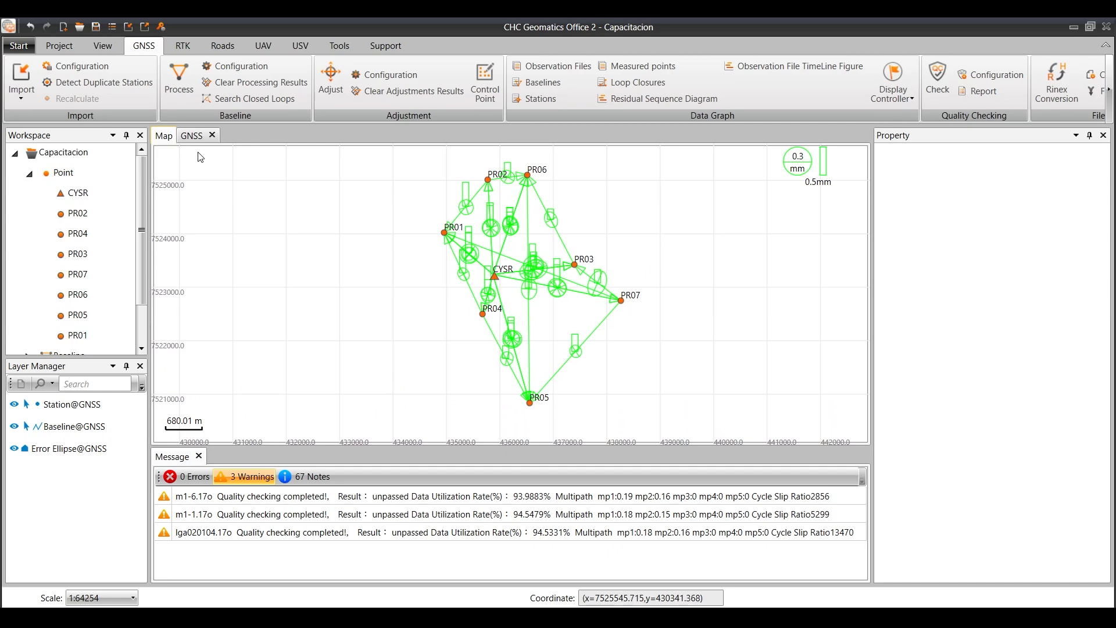
Step: Review the repeat baselines, sorting them by relative error in descending order and selecting the group with the largest error
left_click(192, 136)
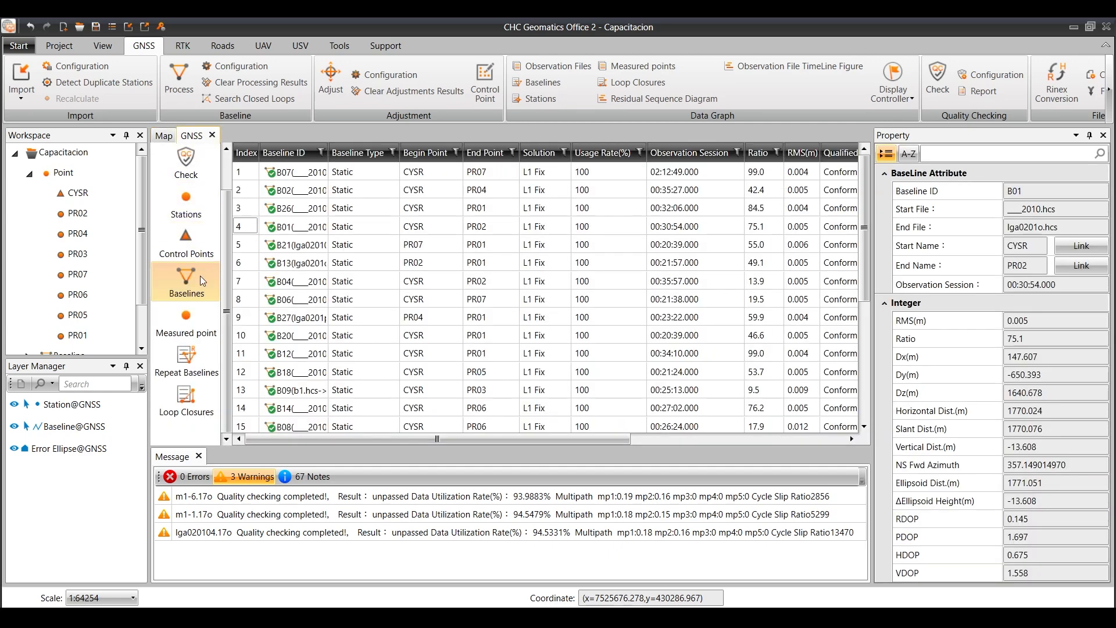
left_click(158, 366)
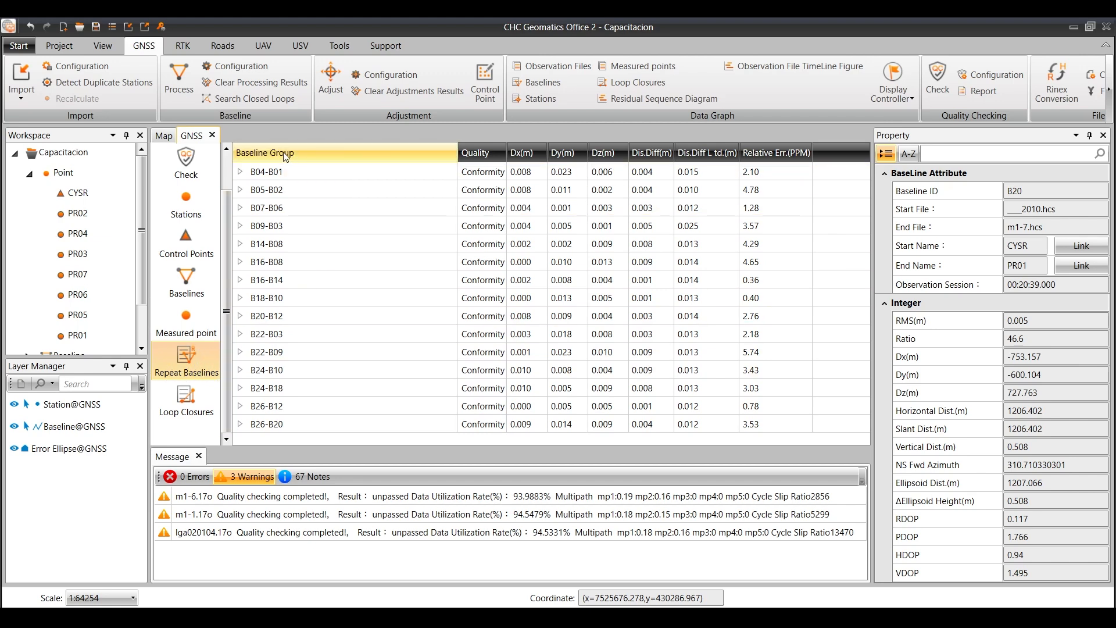
left_click(313, 178)
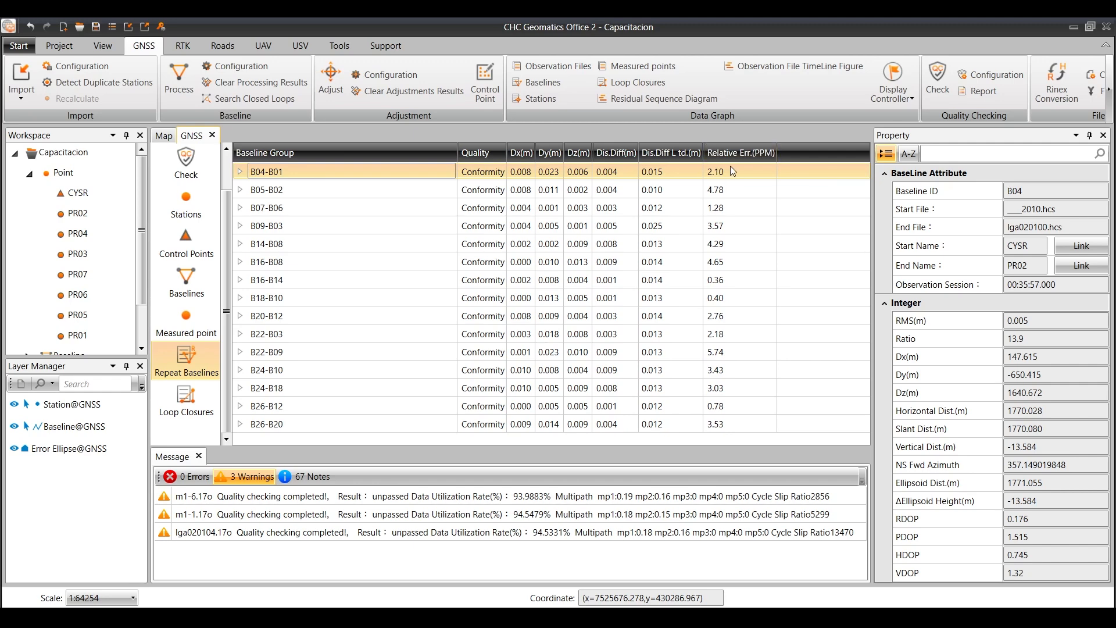
left_click(721, 150)
left_click(722, 154)
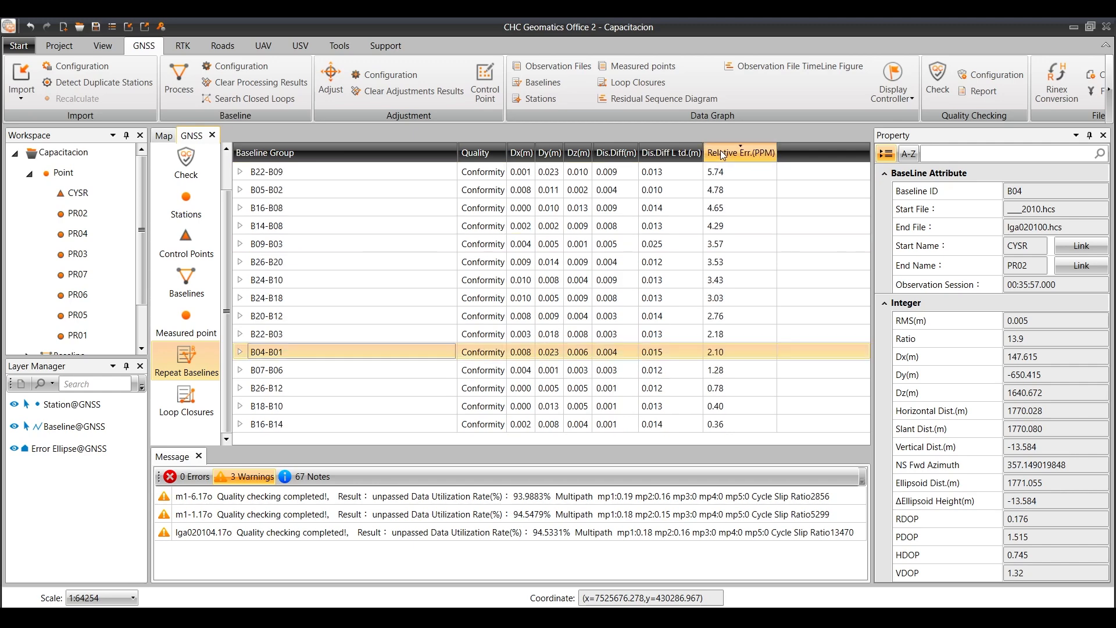
left_click(739, 173)
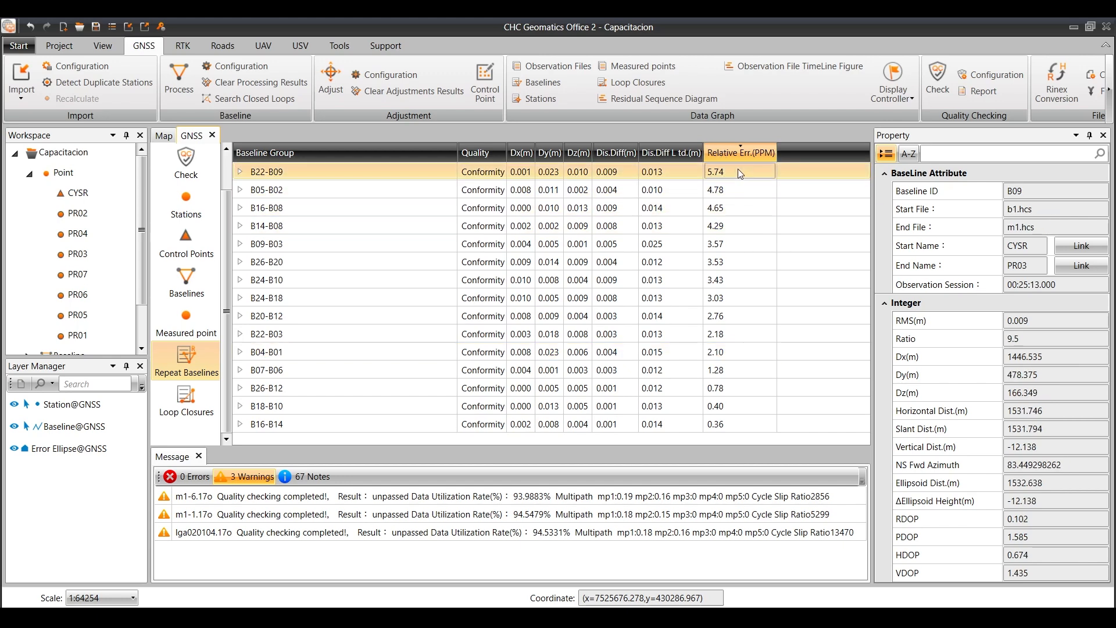
Step: Compare the individual baselines within the repeat groups B22-B09 and B05-B02, and collapse both groups
left_click(240, 172)
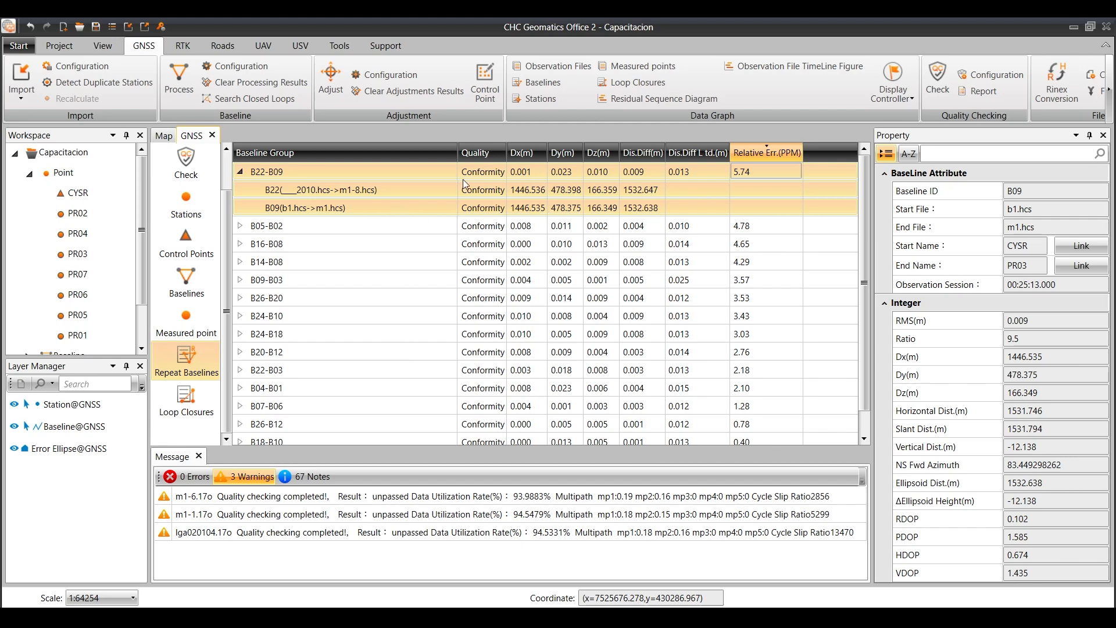
left_click(240, 226)
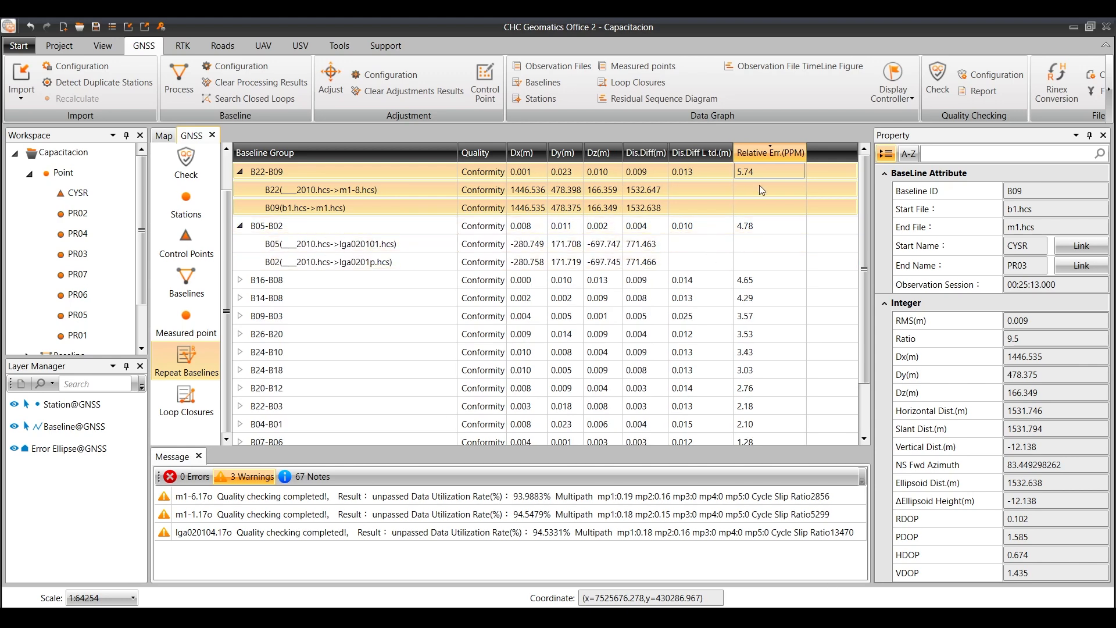
left_click(240, 171)
left_click(239, 189)
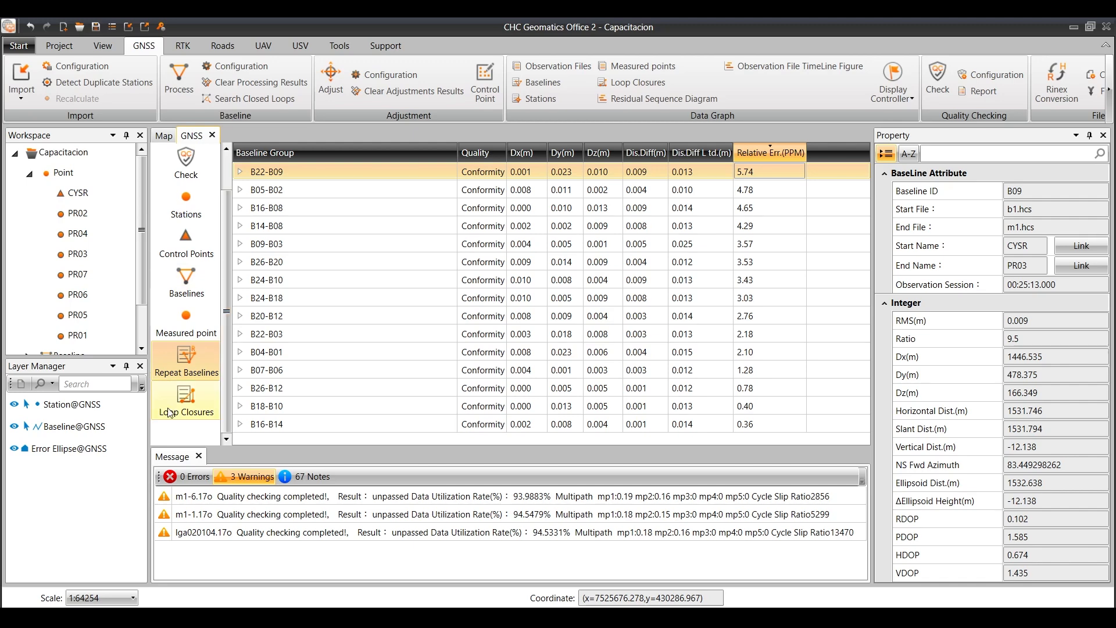
Step: Set the absolute loop closure tolerance to 0.01 m horizontally and 0.01 m vertically
left_click(189, 396)
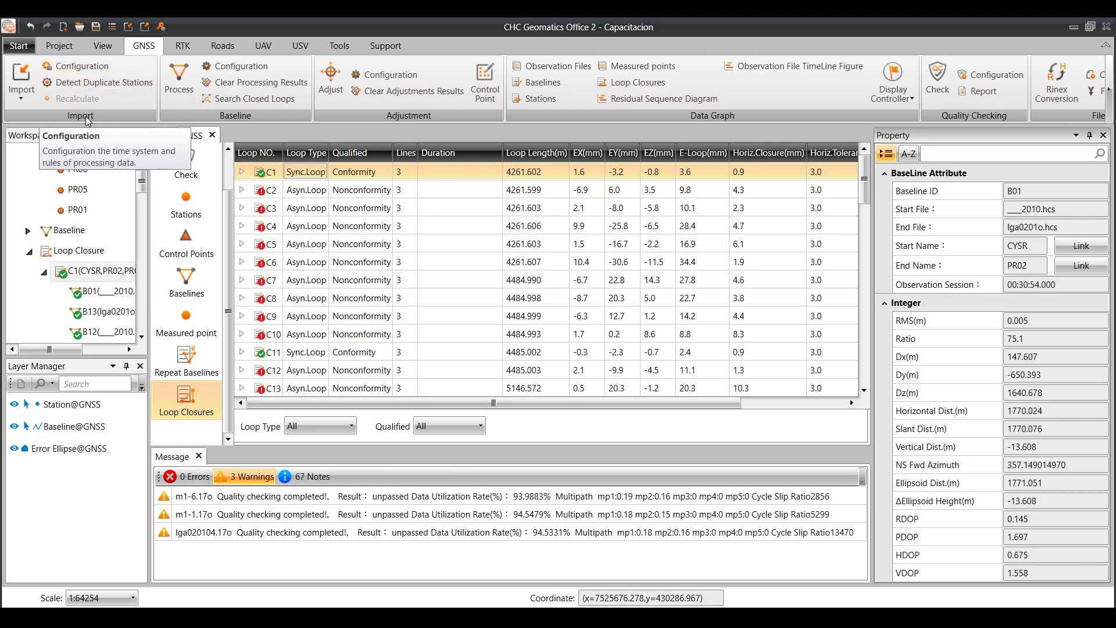
left_click(82, 66)
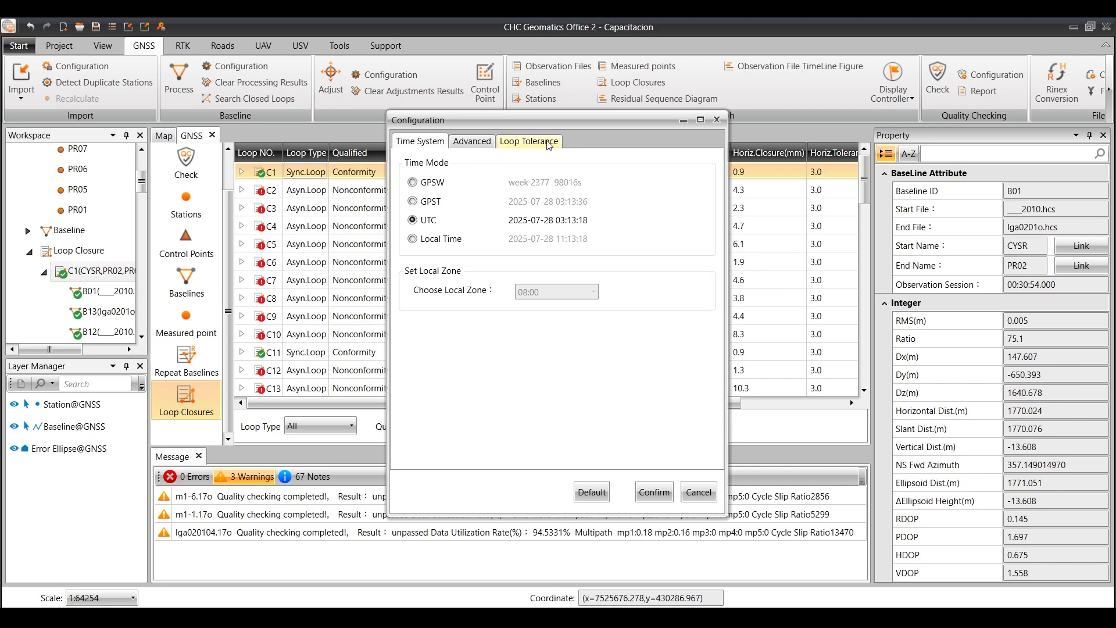
left_click(539, 145)
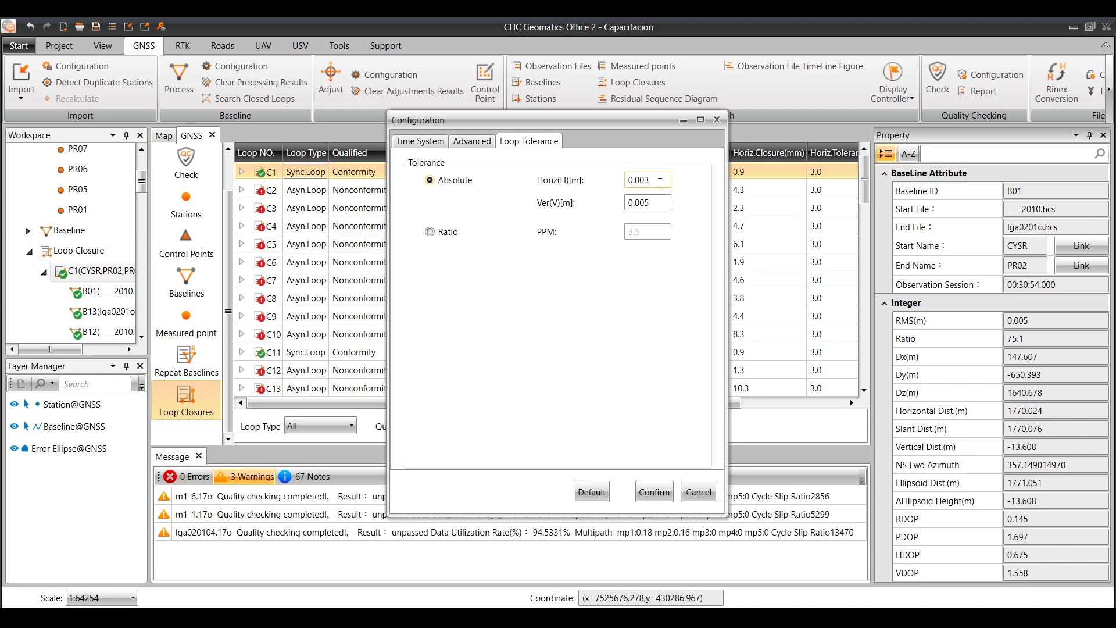
left_click(658, 180)
left_click(658, 203)
left_click(653, 492)
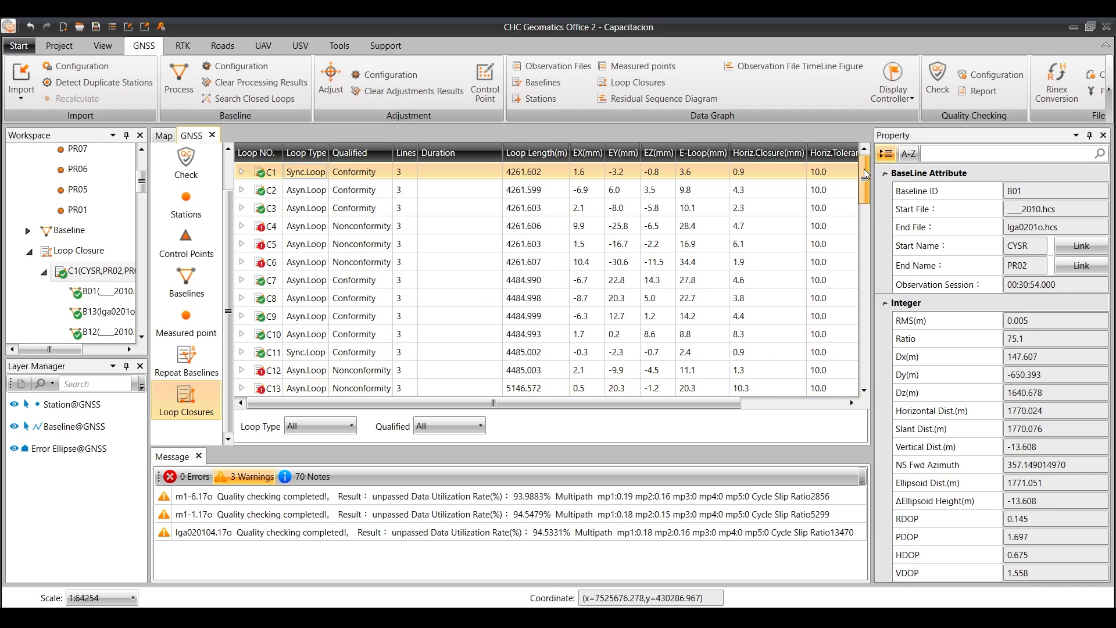
Step: Switch the loop closure tolerance to a ratio of 10 PPM
scroll(862, 176, "down", 2)
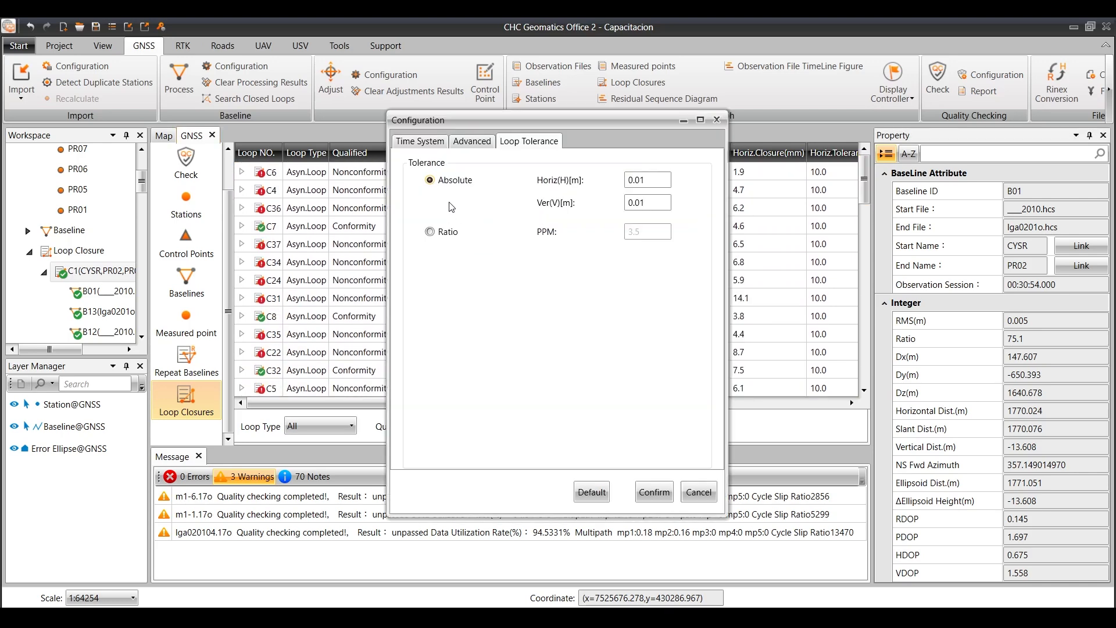
left_click(430, 232)
key("BackSpace")
type("10")
left_click(654, 493)
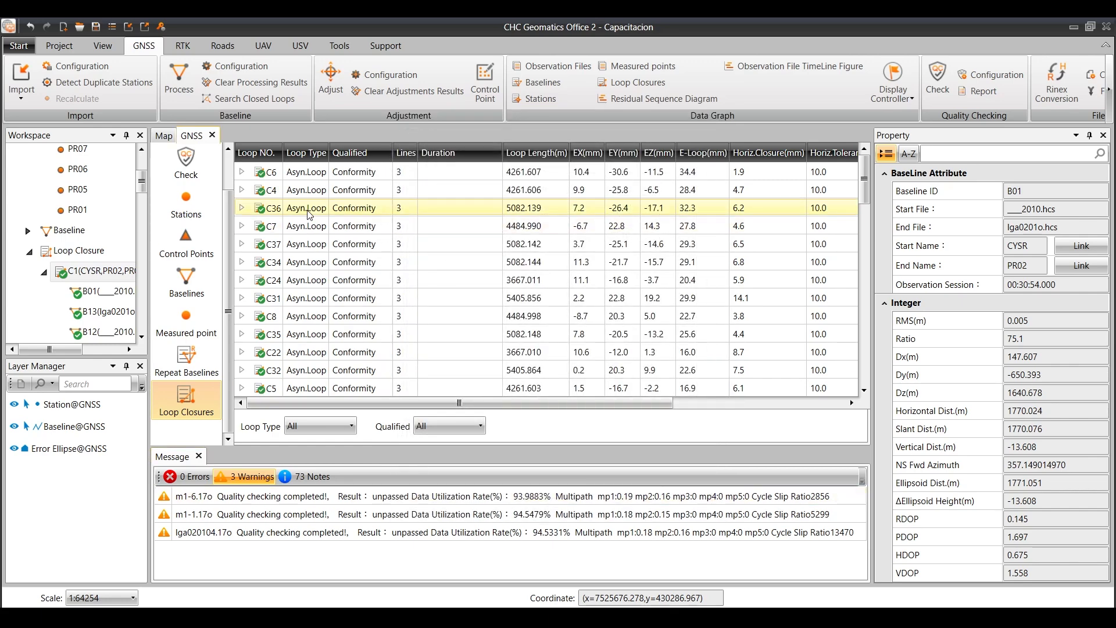
Step: Review the qualification of all loop closures against the new tolerance and view the baseline network on the map
scroll(293, 343, "down", 15)
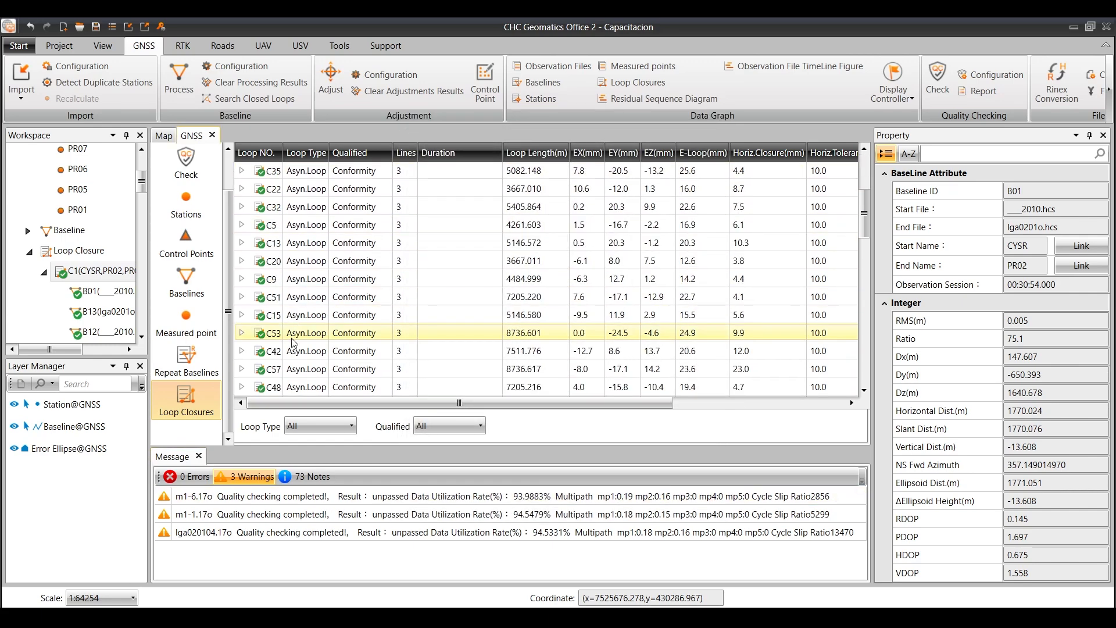
scroll(294, 348, "up", 2)
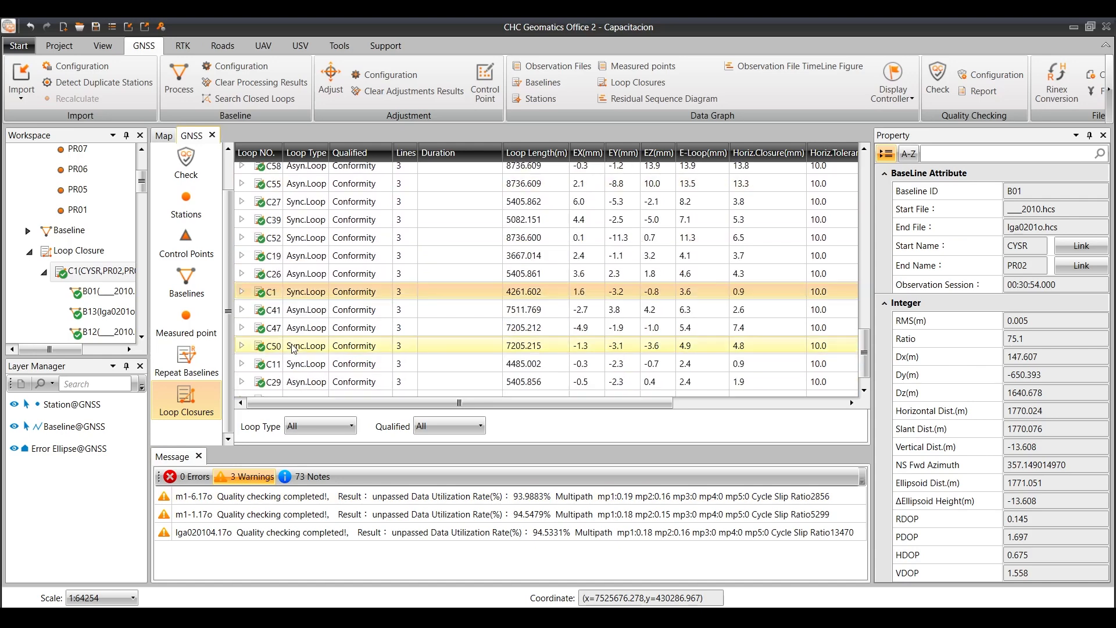
scroll(302, 370, "up", 13)
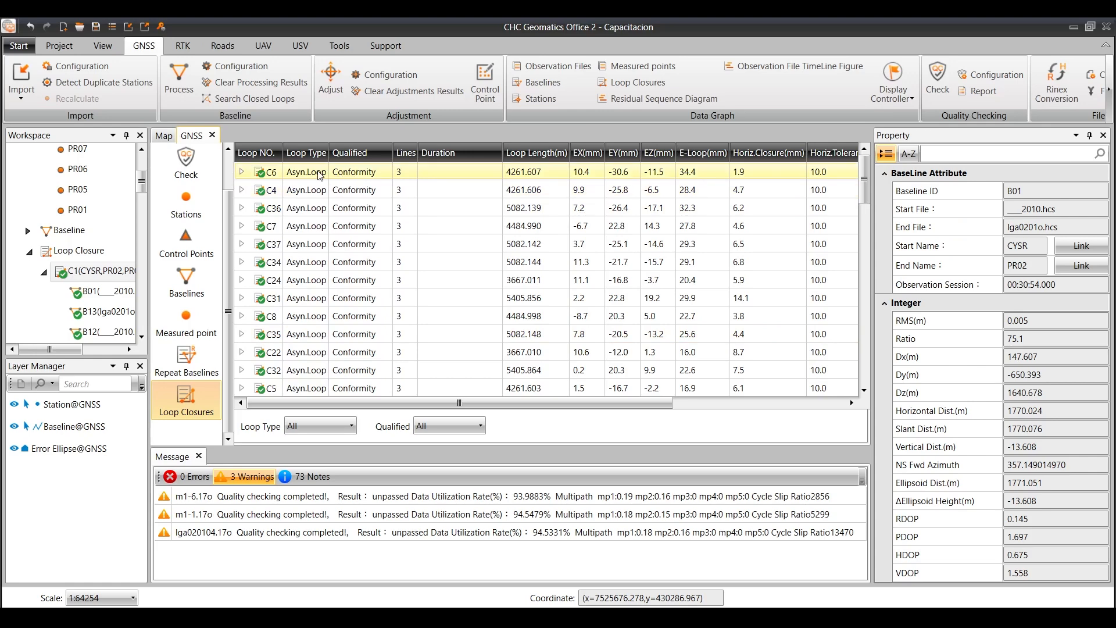
left_click(165, 137)
left_click(362, 232)
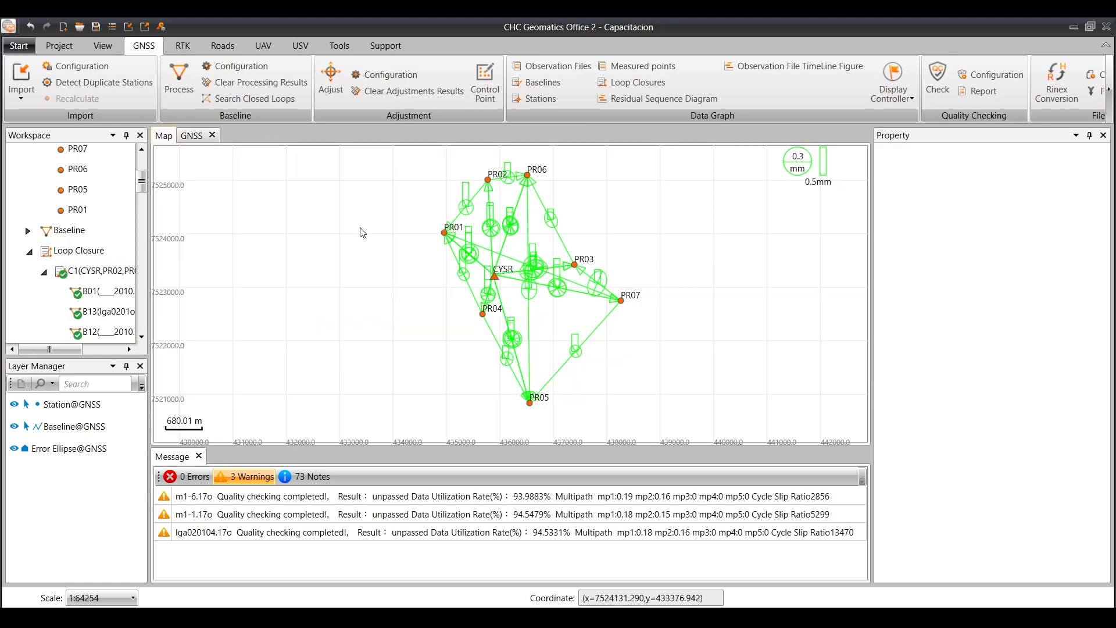
Step: Enlarge the workspace tree area and collapse the loops C1, C4 and C5 under Loop Closure
scroll(143, 184, "down", 2)
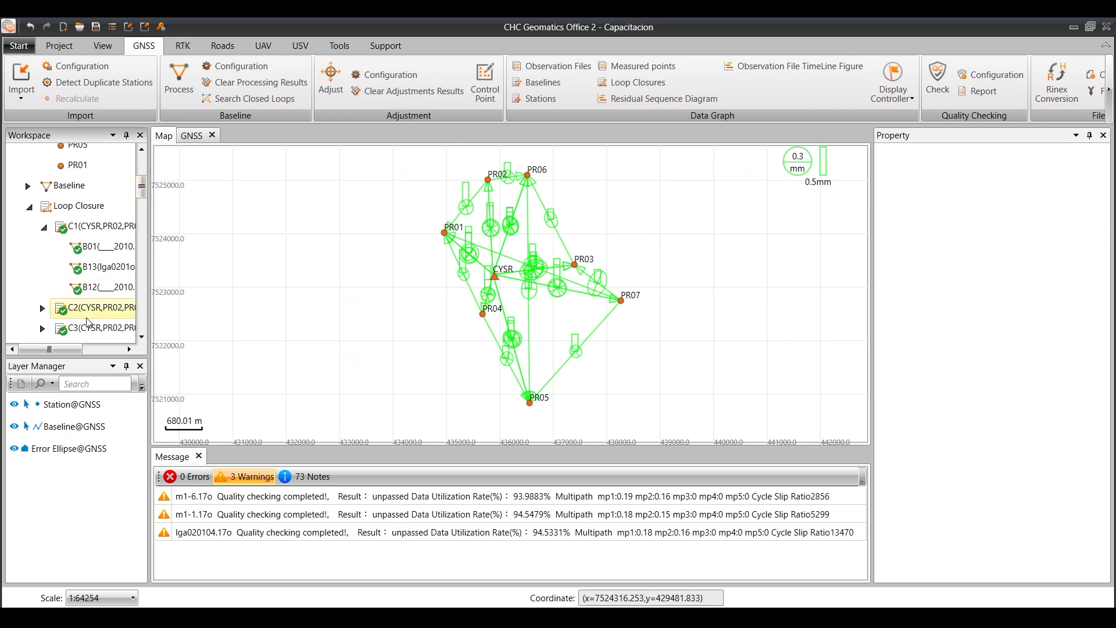
left_click_drag(88, 357, 85, 469)
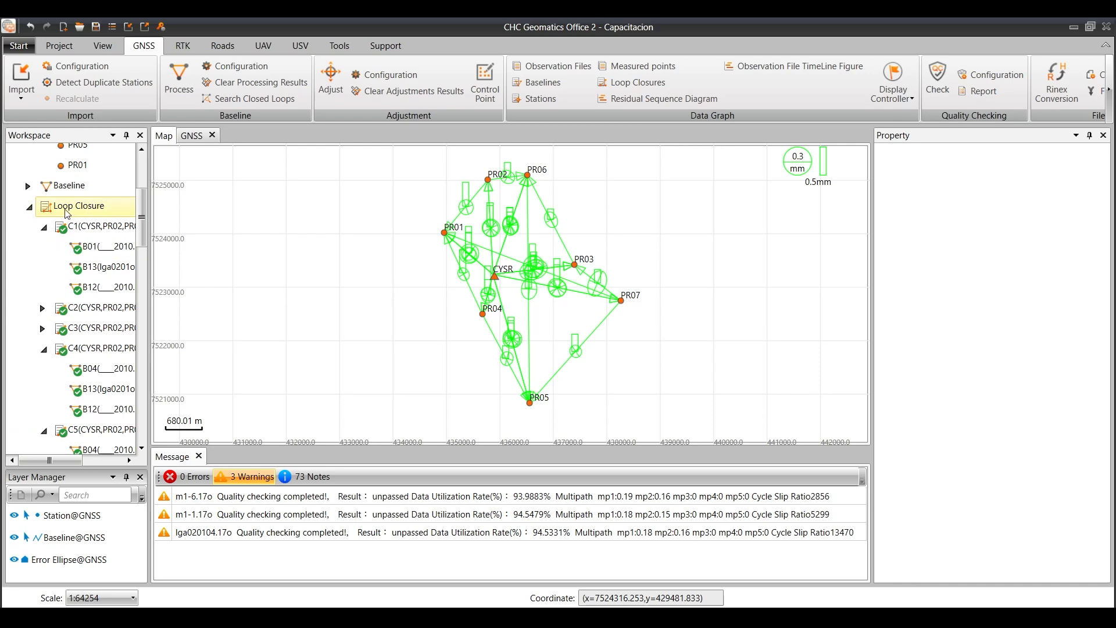
left_click(44, 227)
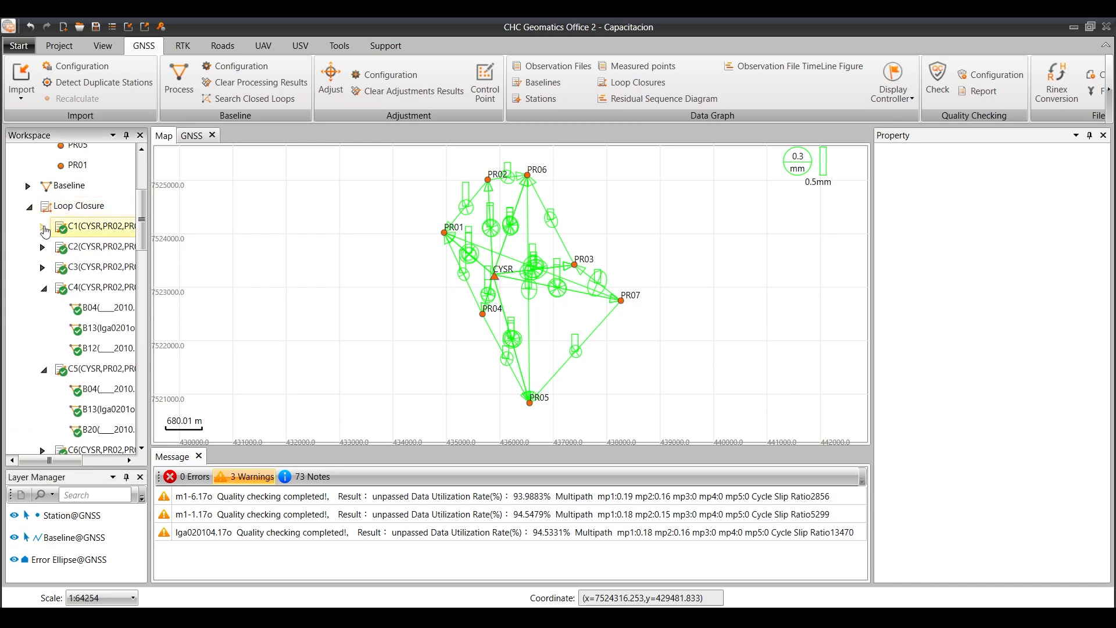
left_click(43, 287)
left_click(44, 308)
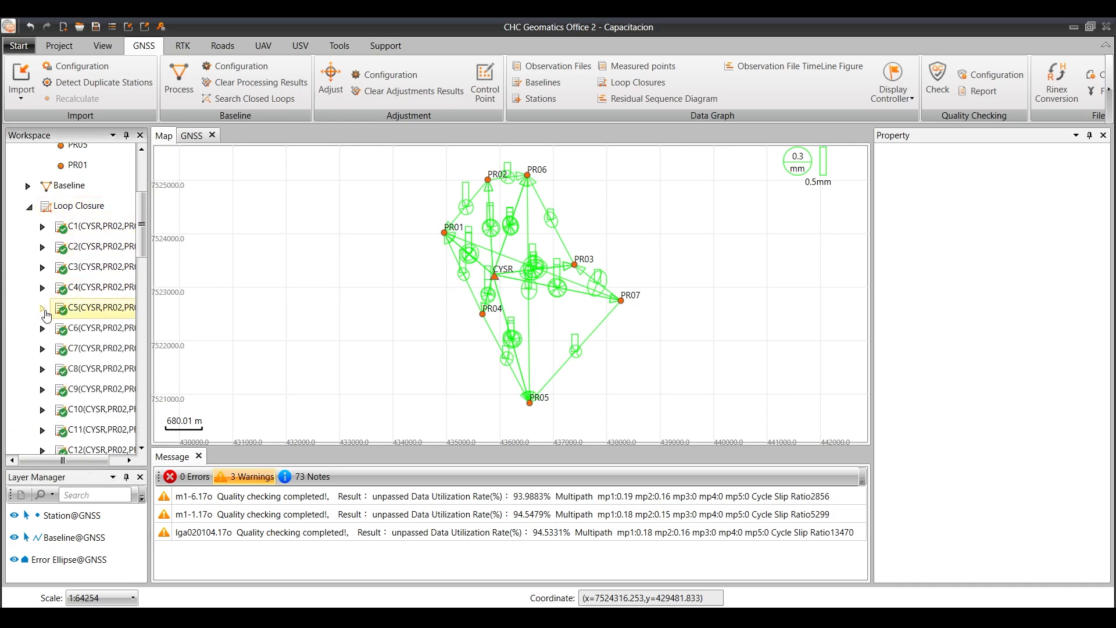
Step: Inspect loop C5 on the map together with the properties of its baselines B04, B13 and B20
left_click(86, 314)
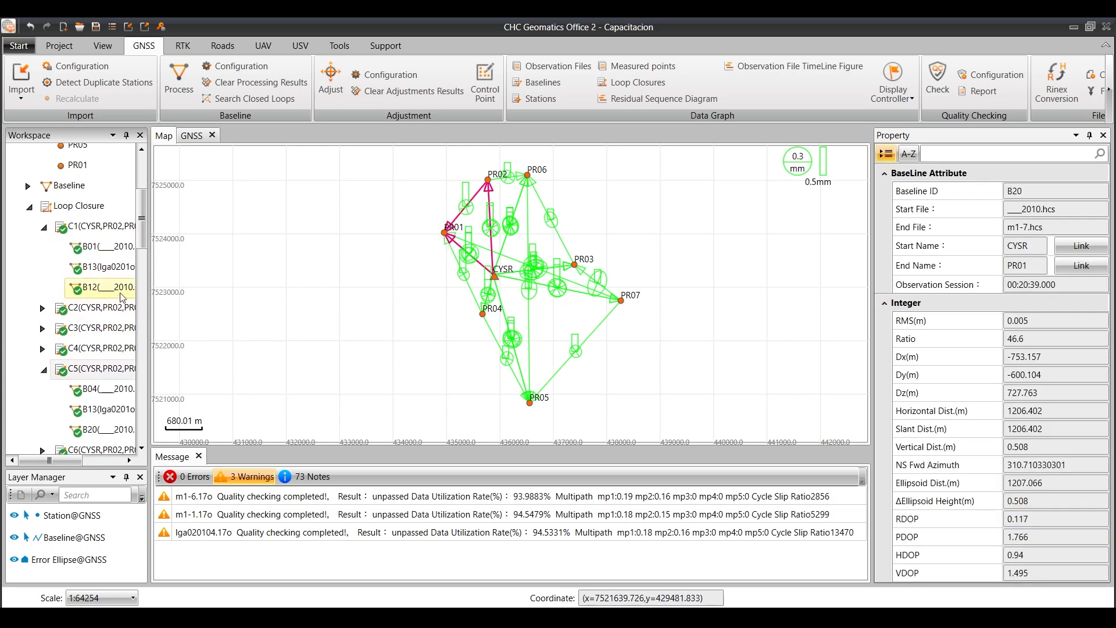
left_click(92, 393)
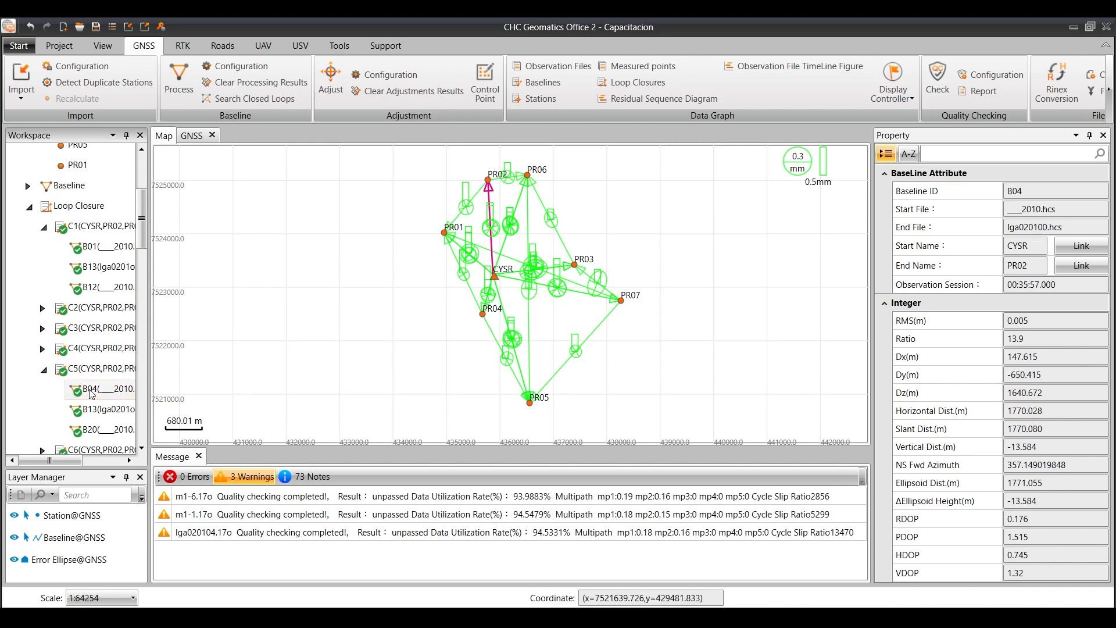
left_click(95, 413)
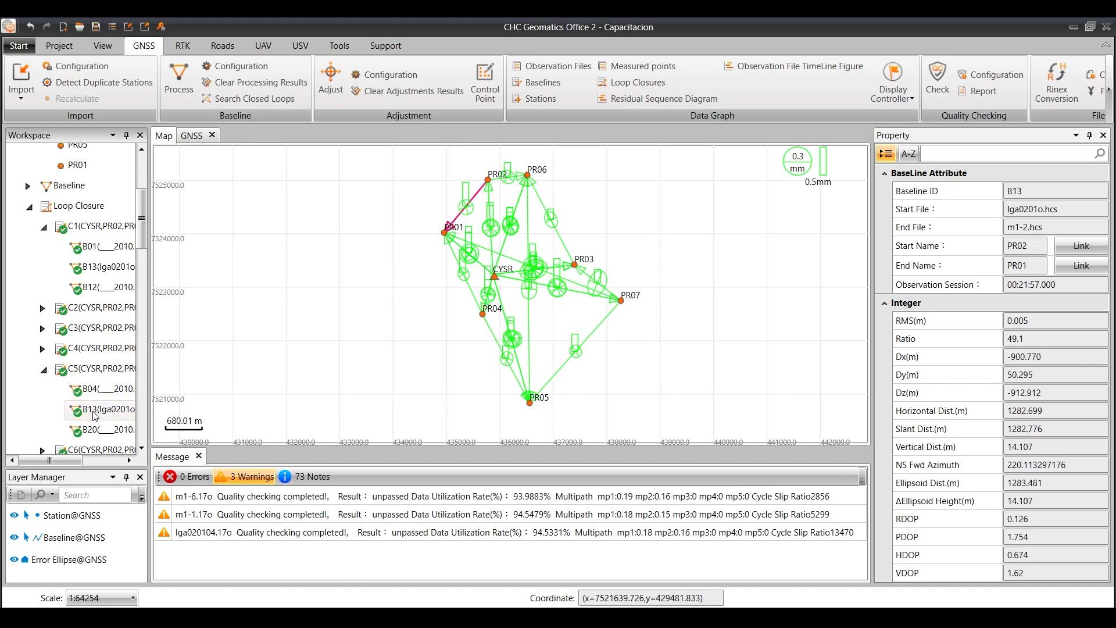
left_click(96, 431)
left_click(100, 372)
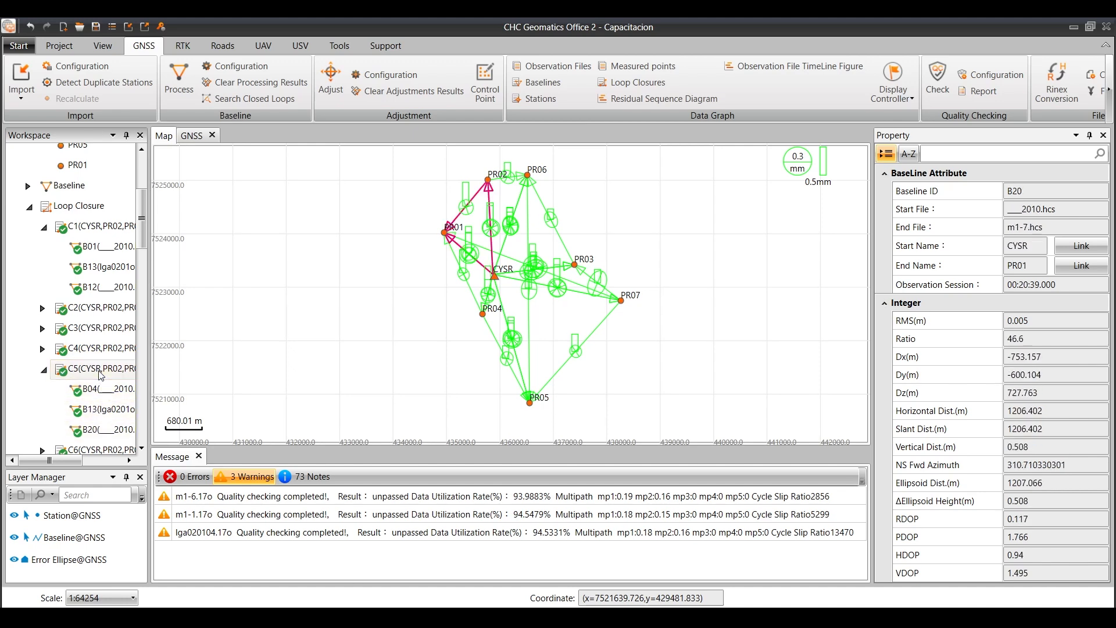
Step: Highlight loops C4, C3, C2 and C1 one after another on the map to compare their geometry
left_click(101, 351)
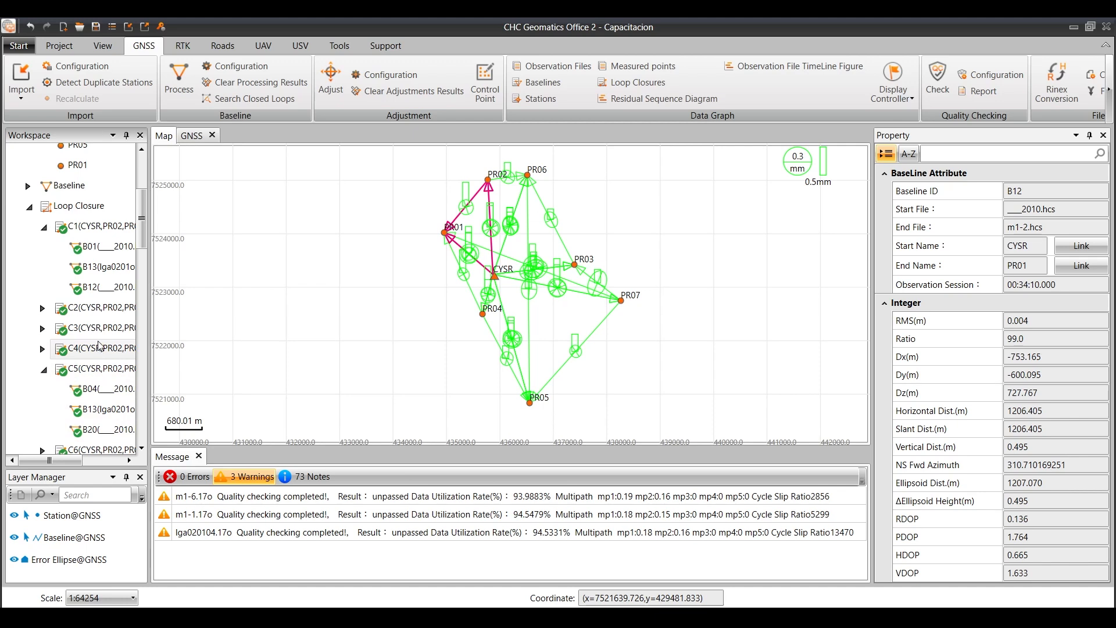
left_click(98, 329)
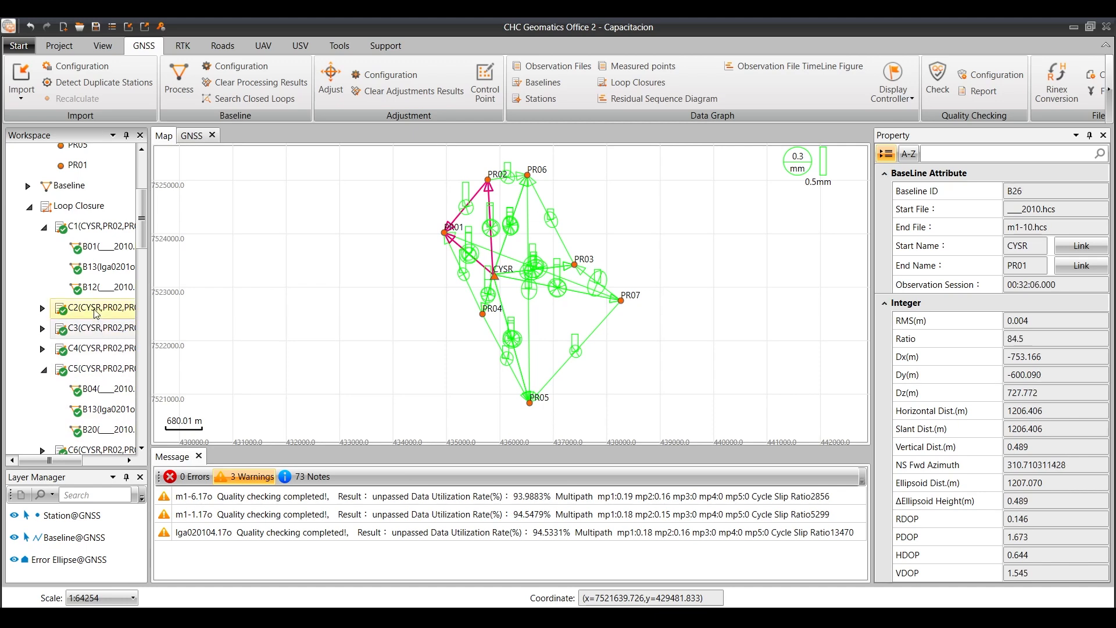
left_click(96, 308)
left_click(106, 232)
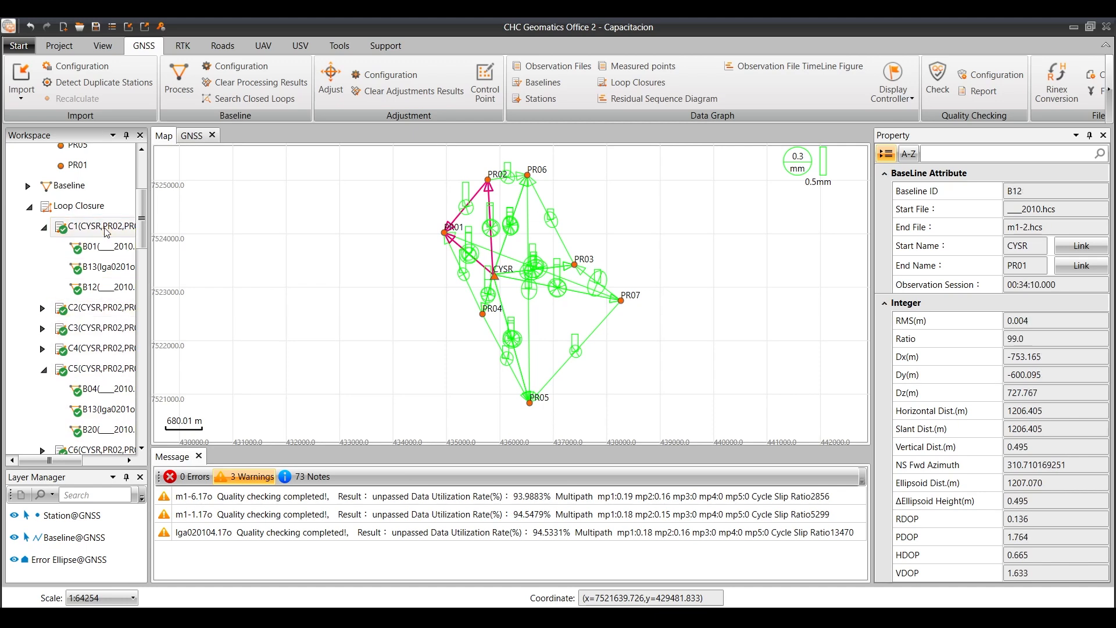
Step: Highlight loops C6 to C12 individually on the map and examine which baselines form each triangle
left_click_drag(142, 220, 144, 270)
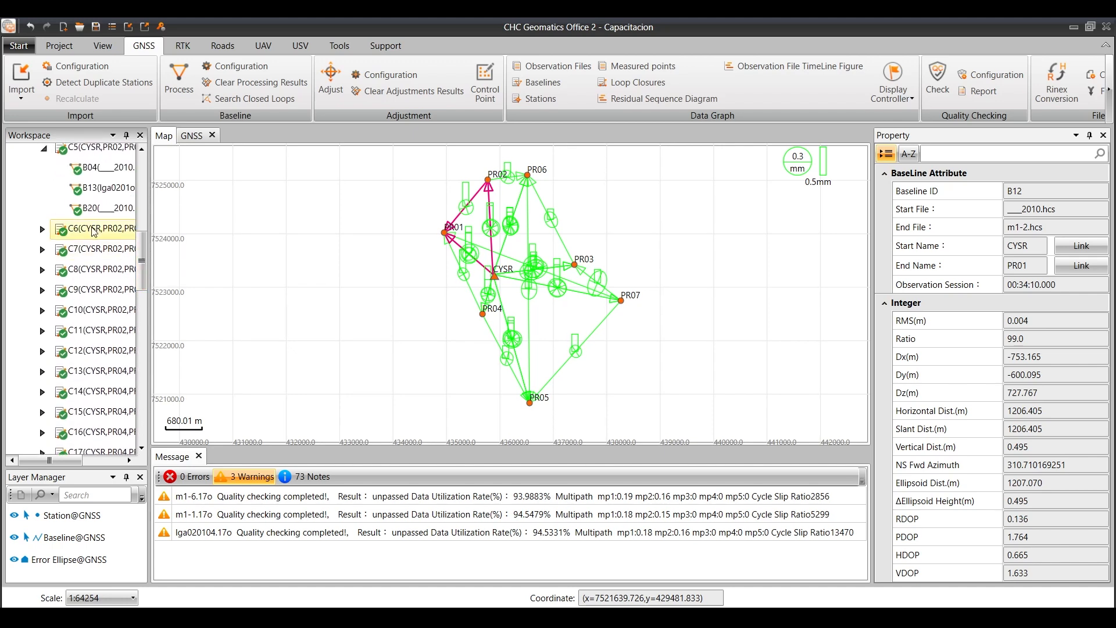
left_click(80, 251)
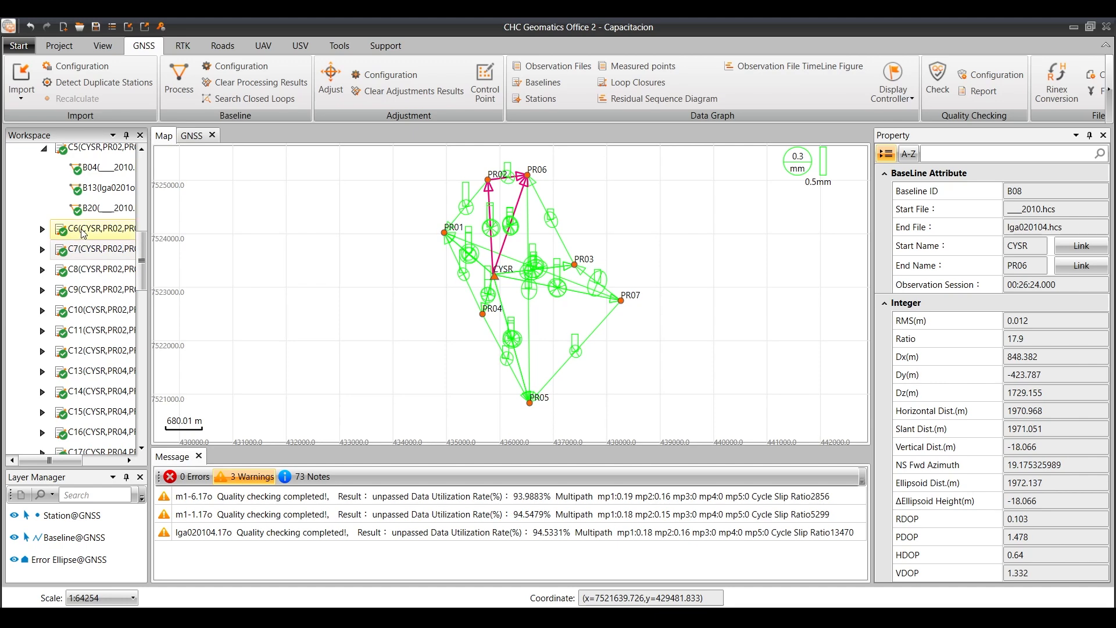
left_click(84, 233)
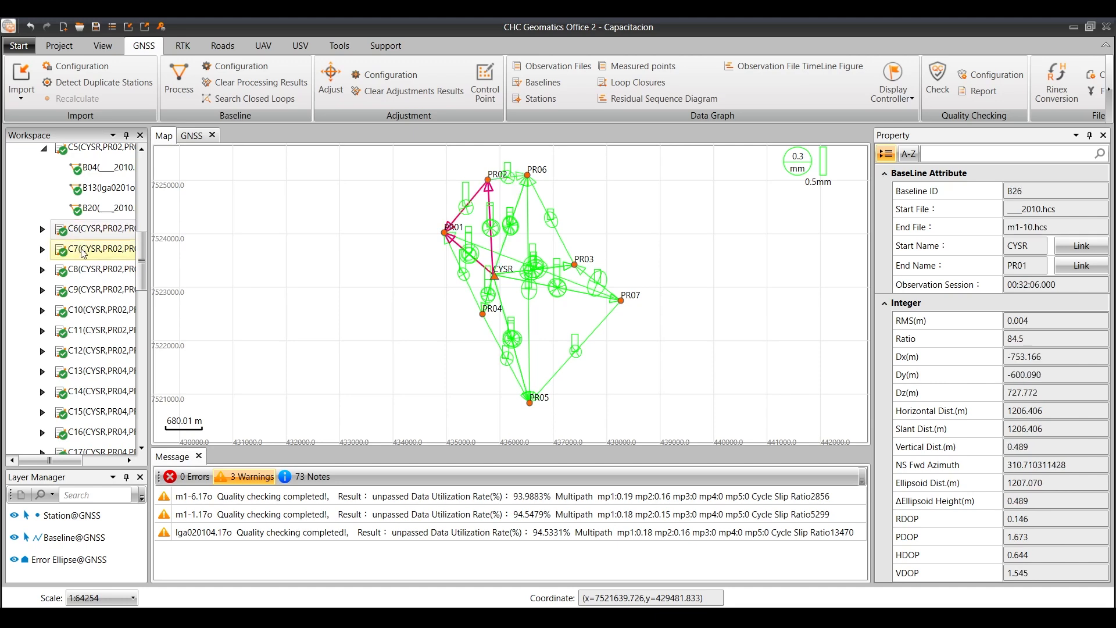
left_click(84, 253)
left_click(84, 271)
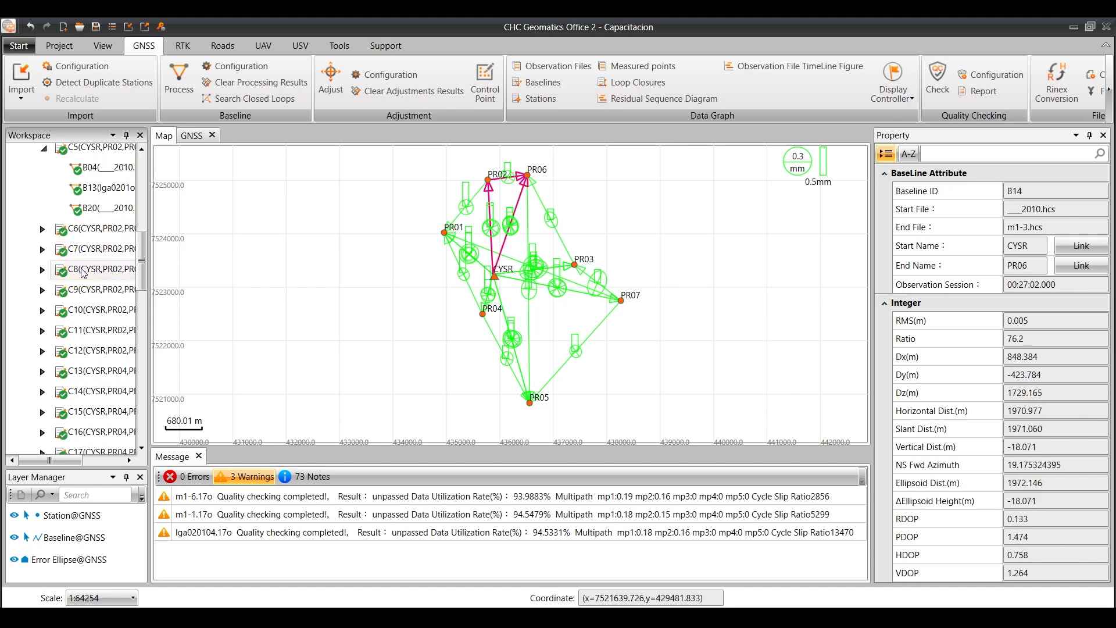
left_click(83, 291)
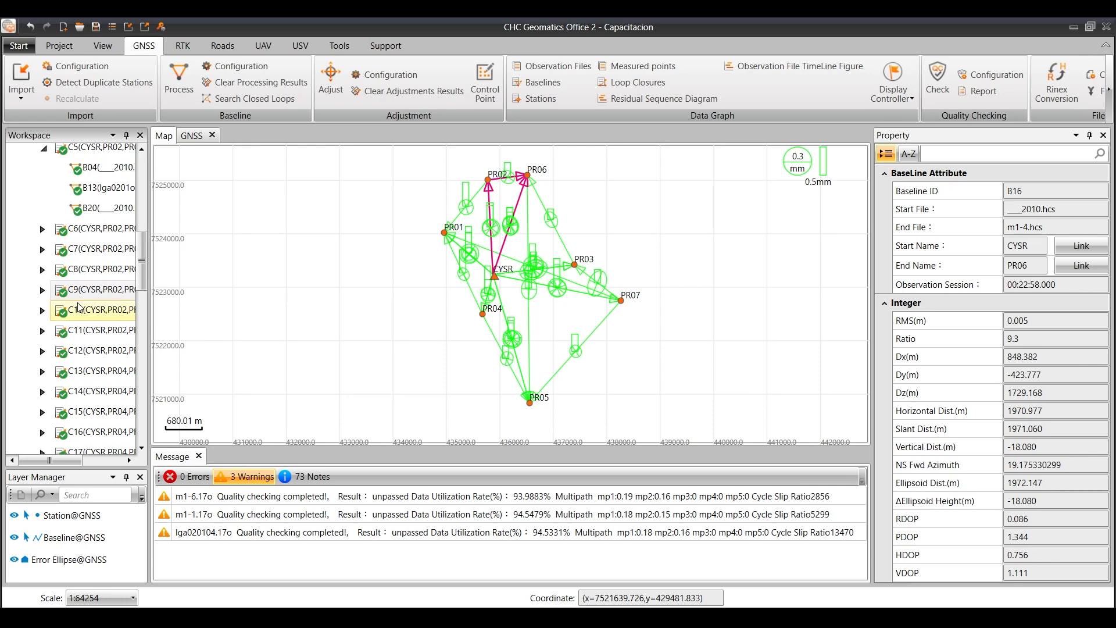
left_click(74, 314)
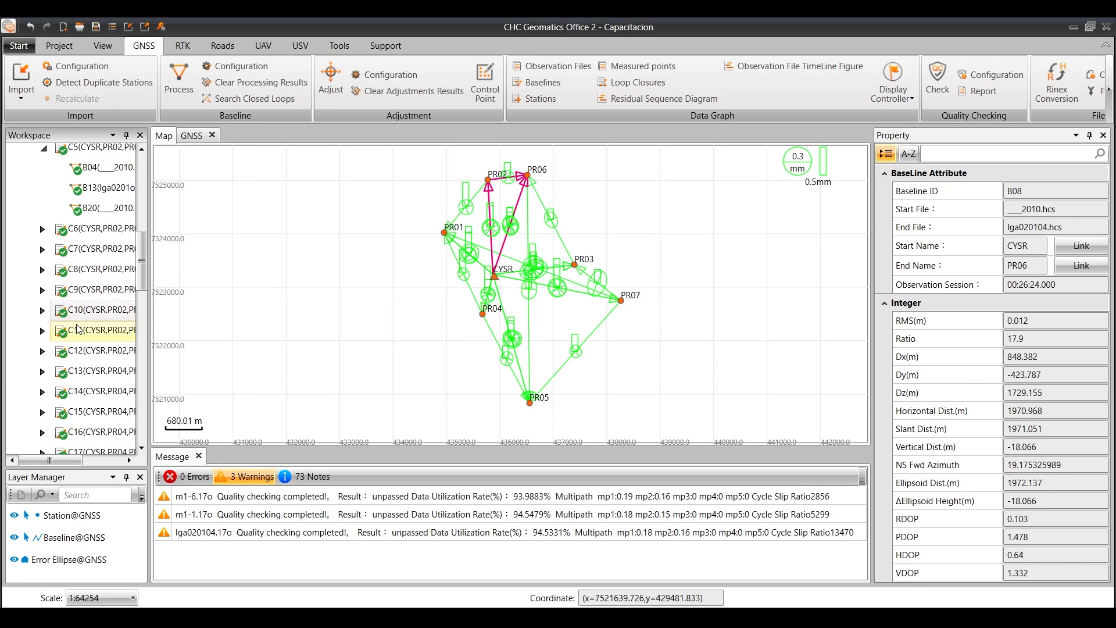
left_click(78, 329)
left_click(80, 350)
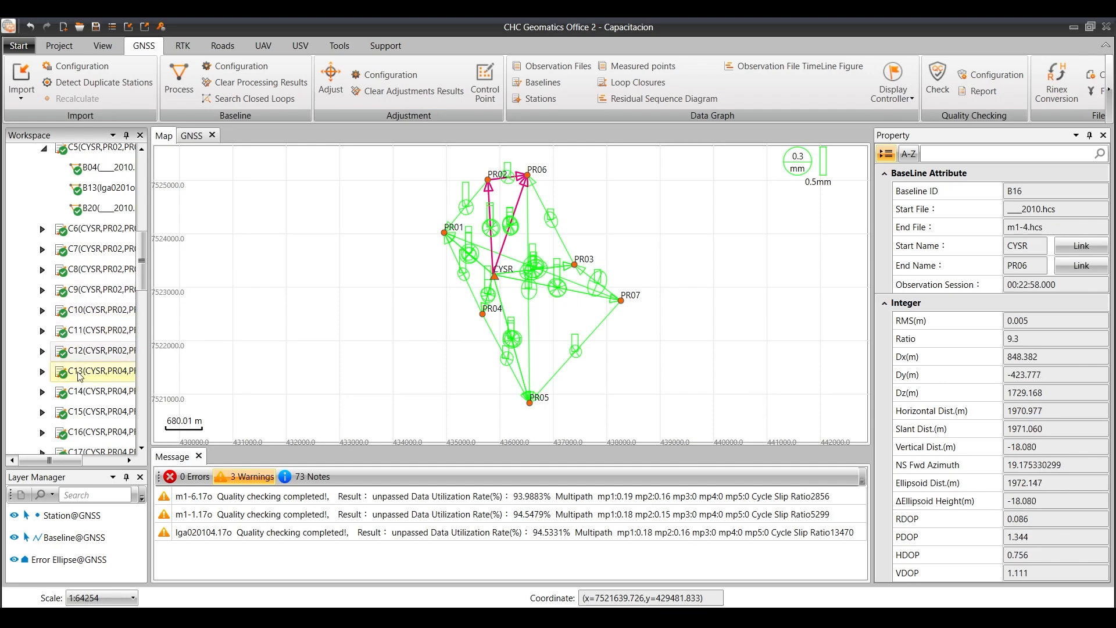
Step: Highlight loops C13 to C16 on the map and return to the start of the loop list
left_click(80, 377)
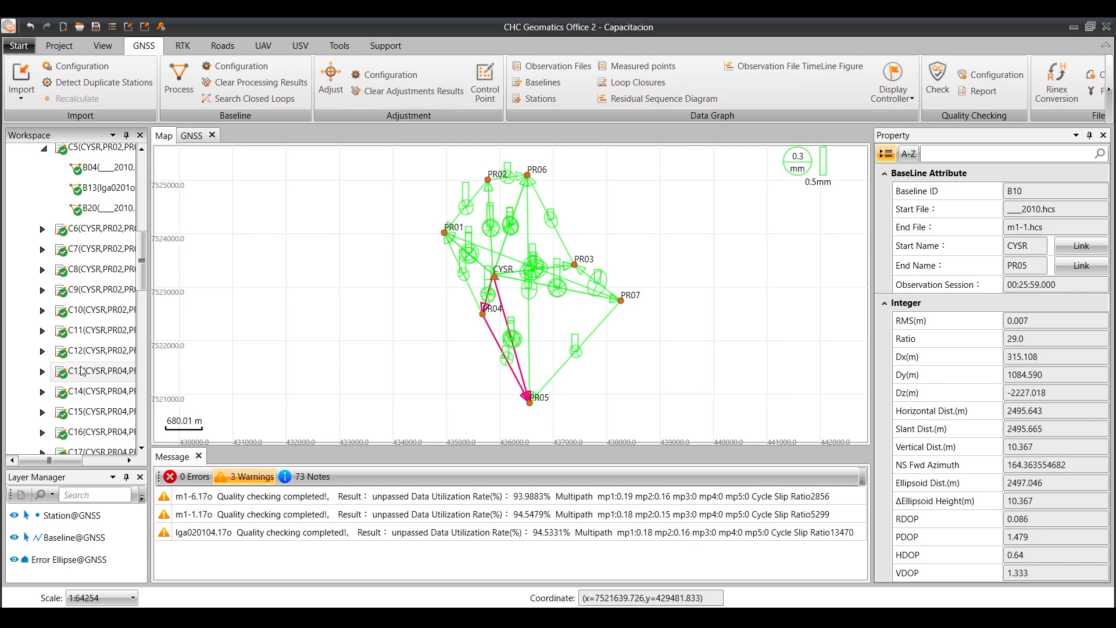
left_click(84, 396)
left_click(81, 412)
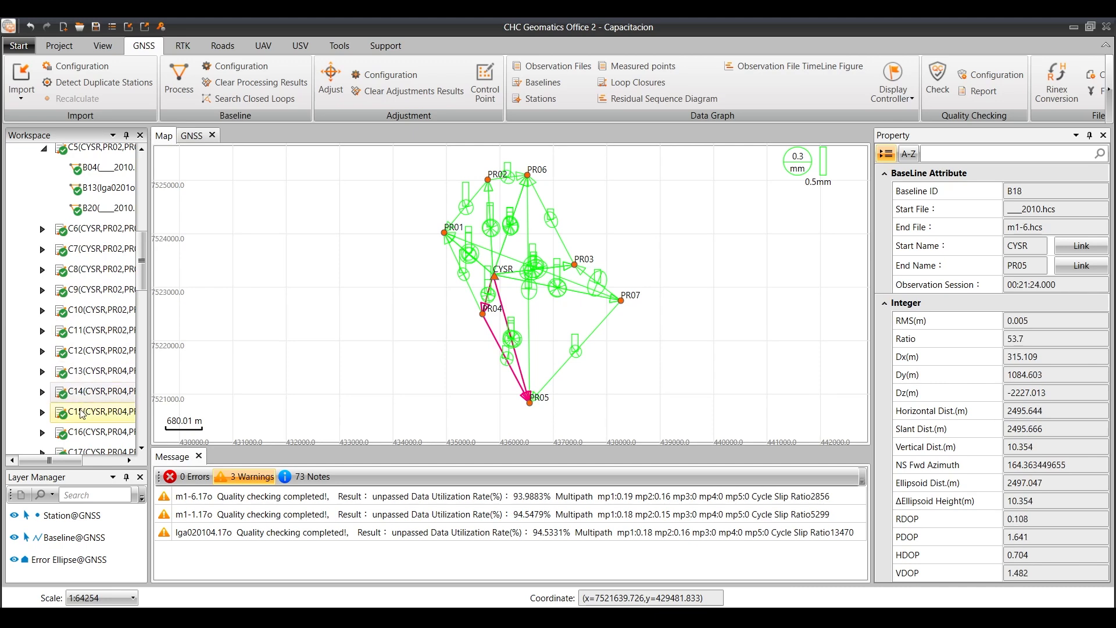
left_click(80, 432)
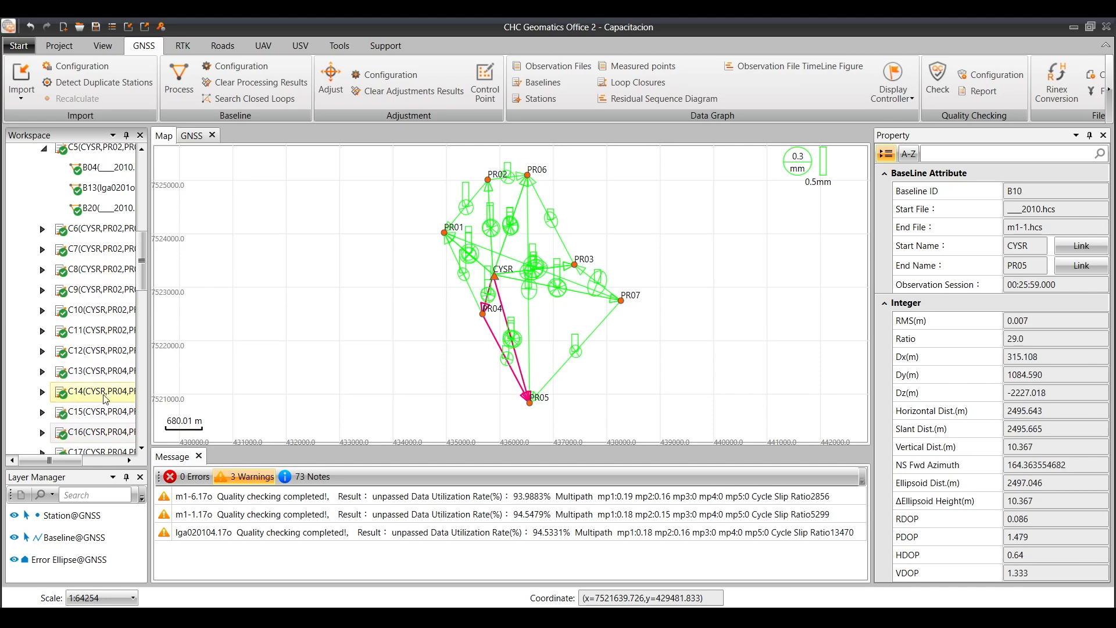
scroll(102, 395, "up", 3)
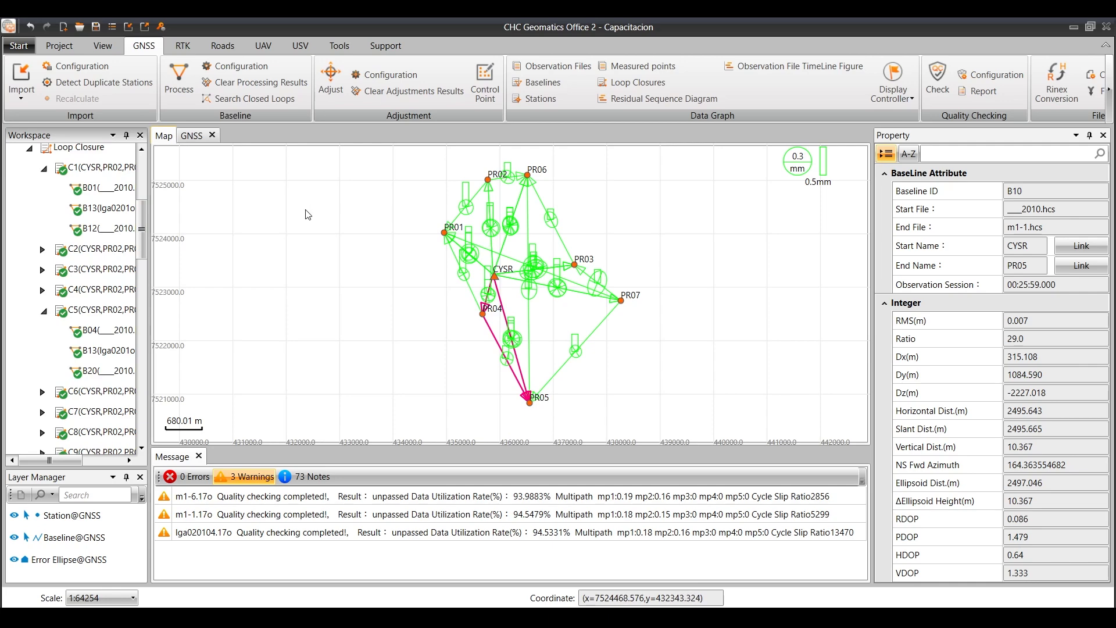
Step: Consult the loop closure table and compare loops C1 to C7 one by one on the map
left_click(193, 137)
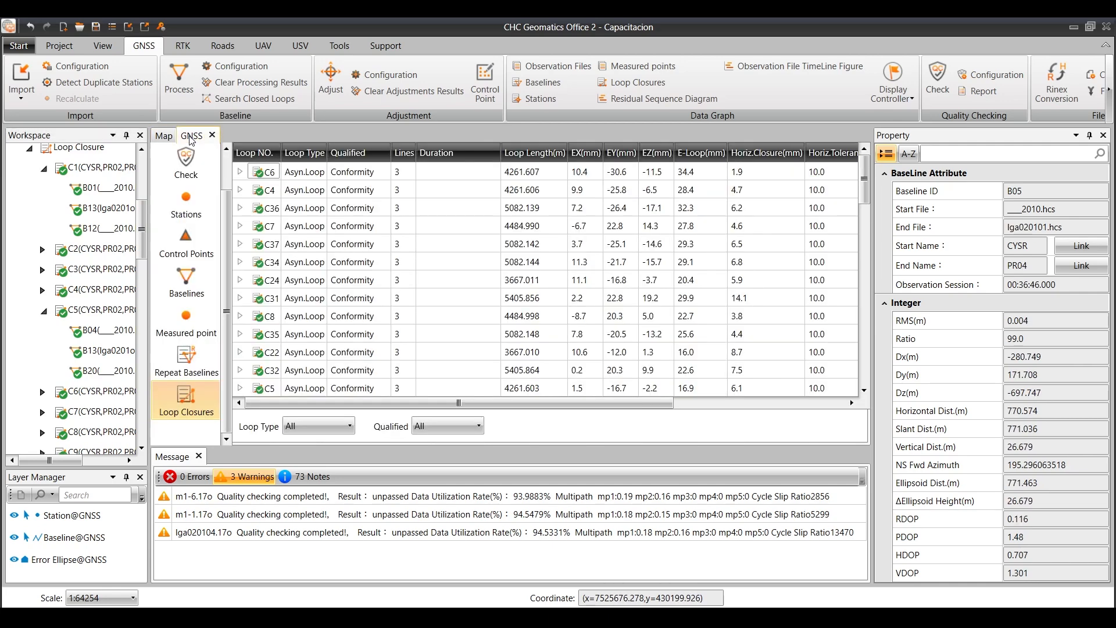
left_click(242, 172)
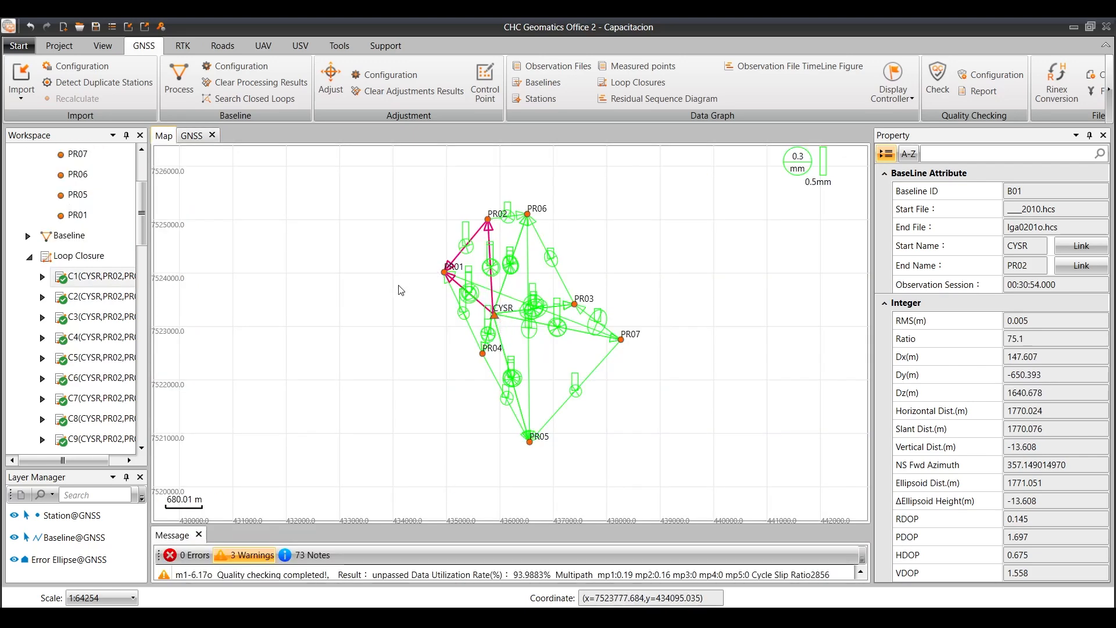
left_click(85, 278)
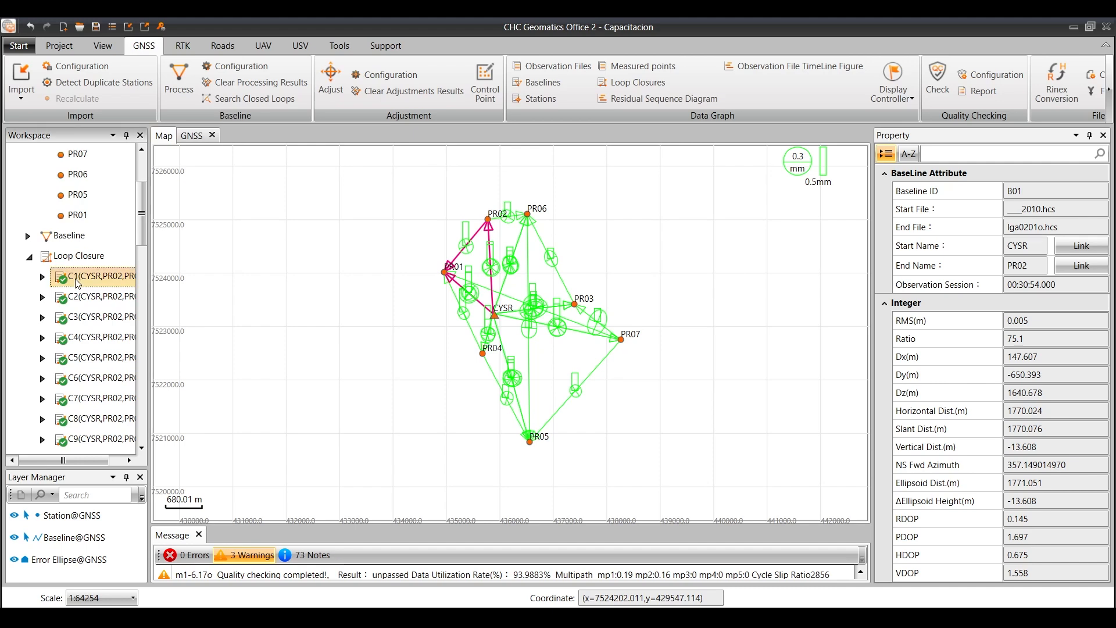
left_click(77, 297)
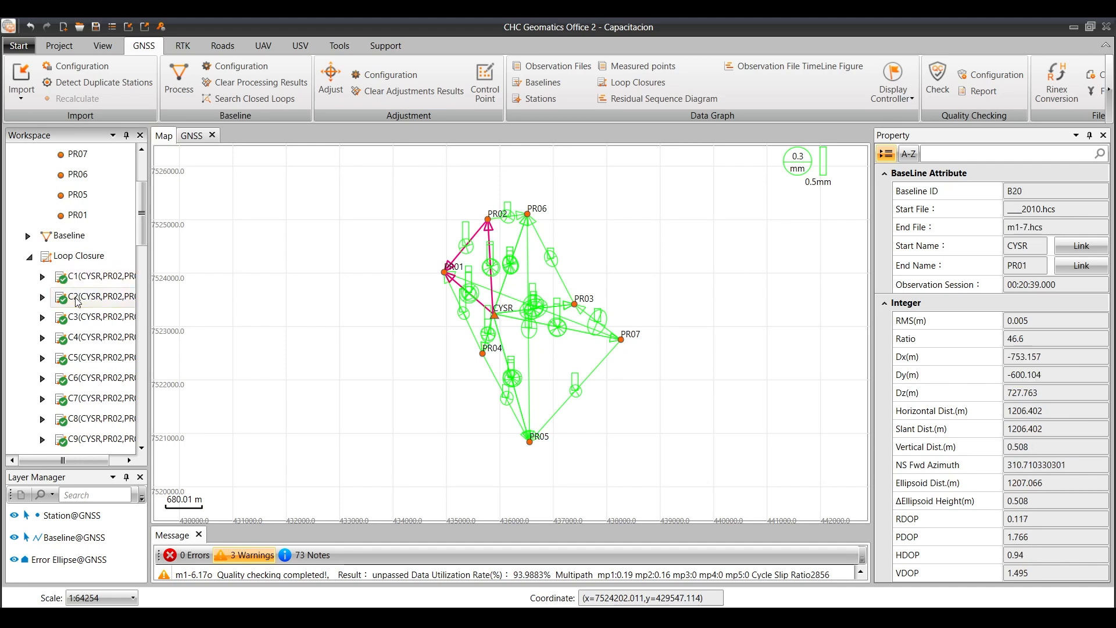
left_click(74, 318)
left_click(78, 339)
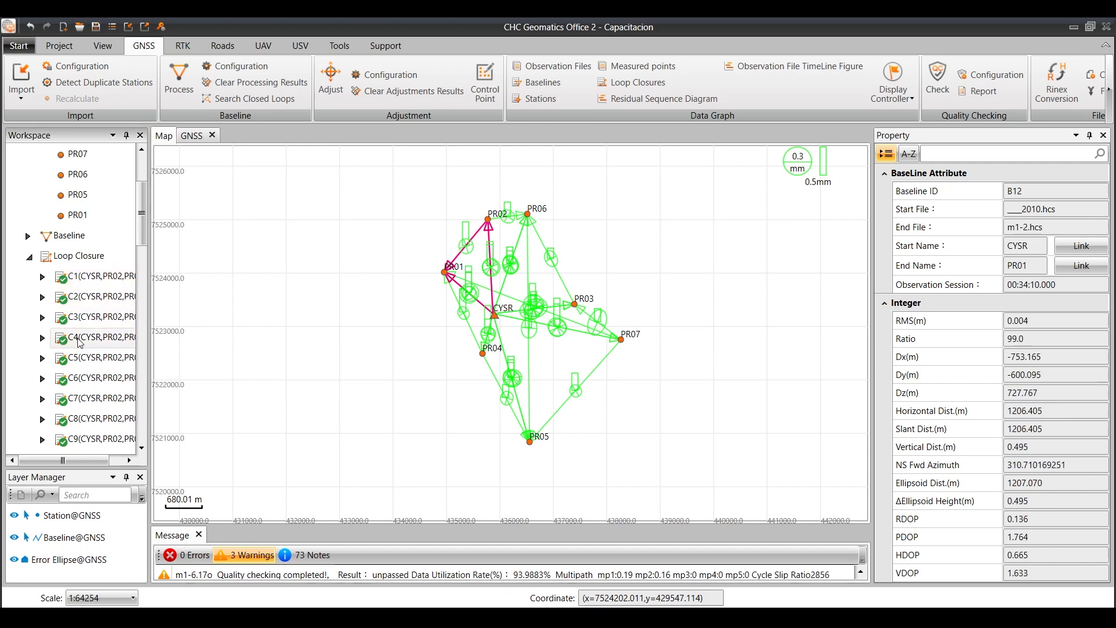
left_click(80, 361)
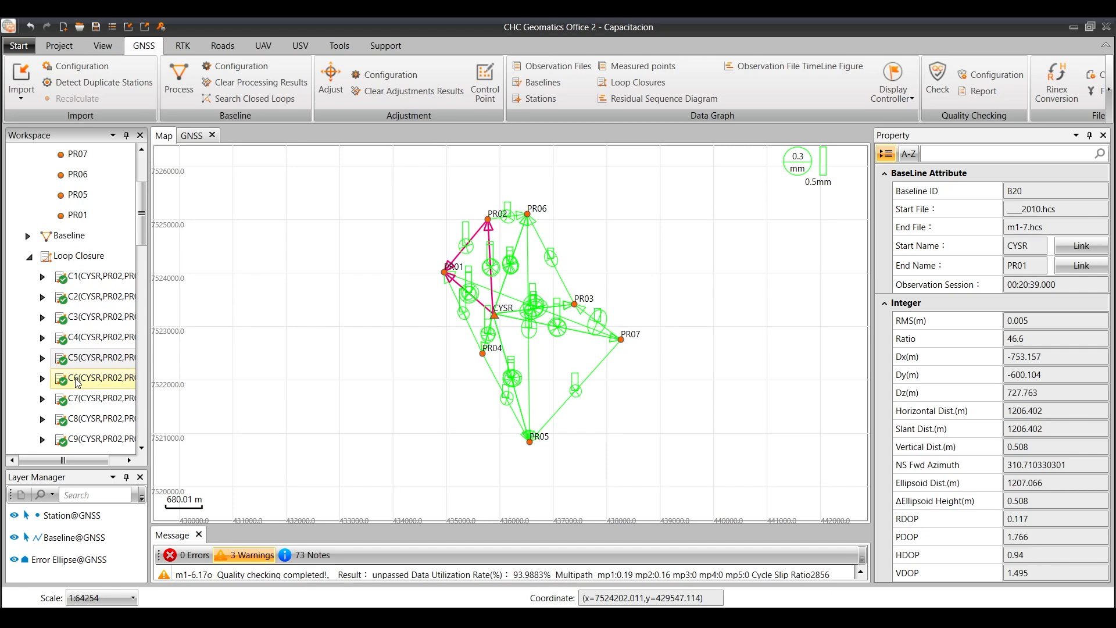
left_click(77, 381)
left_click(82, 399)
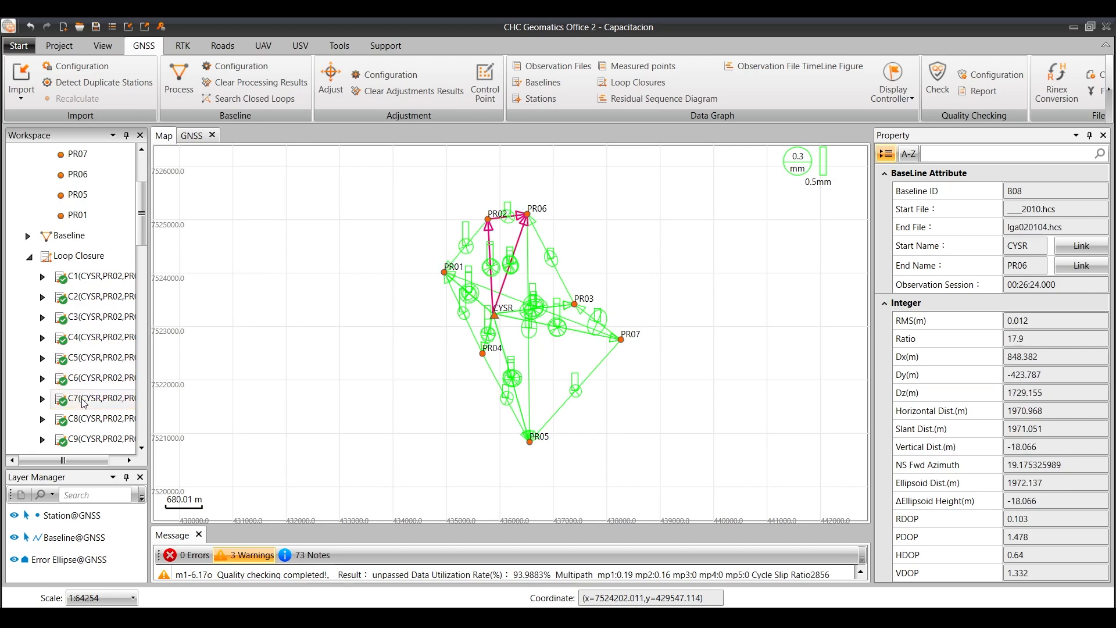
left_click(82, 380)
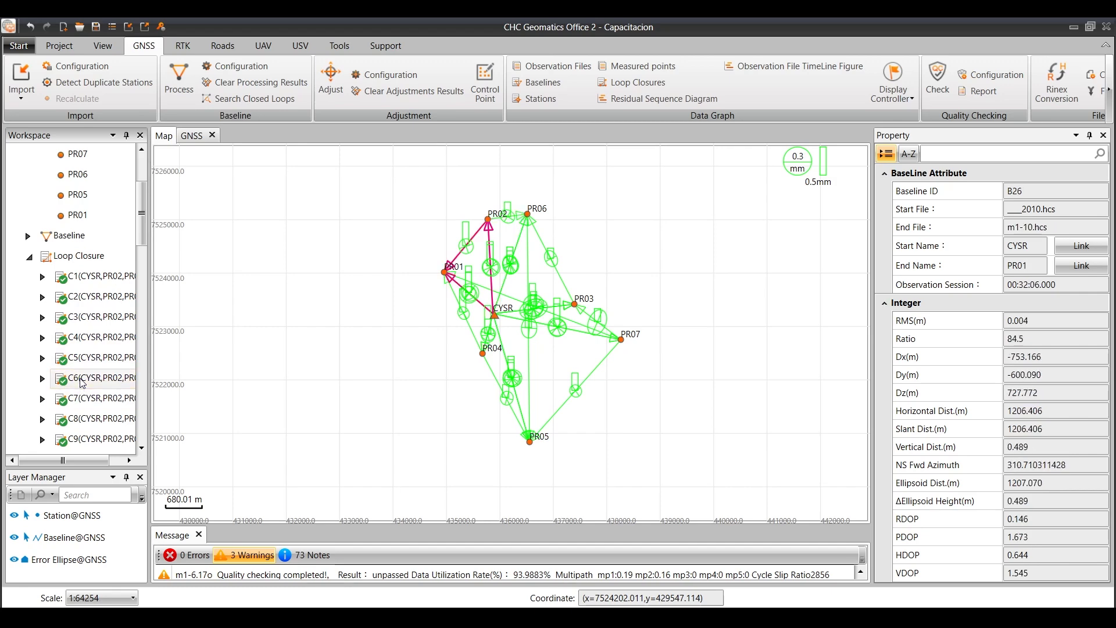
Step: Examine the baselines of loops C1 to C6 in the loop closure table and the closures, tolerances and relative errors of all loops
left_click(192, 136)
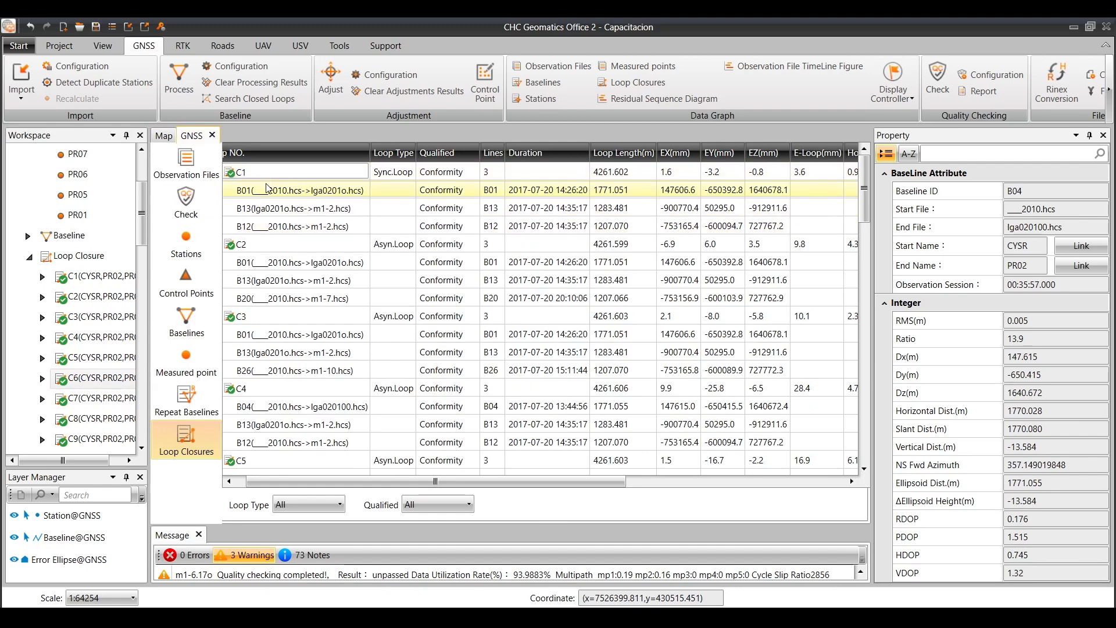
scroll(289, 384, "down", 2)
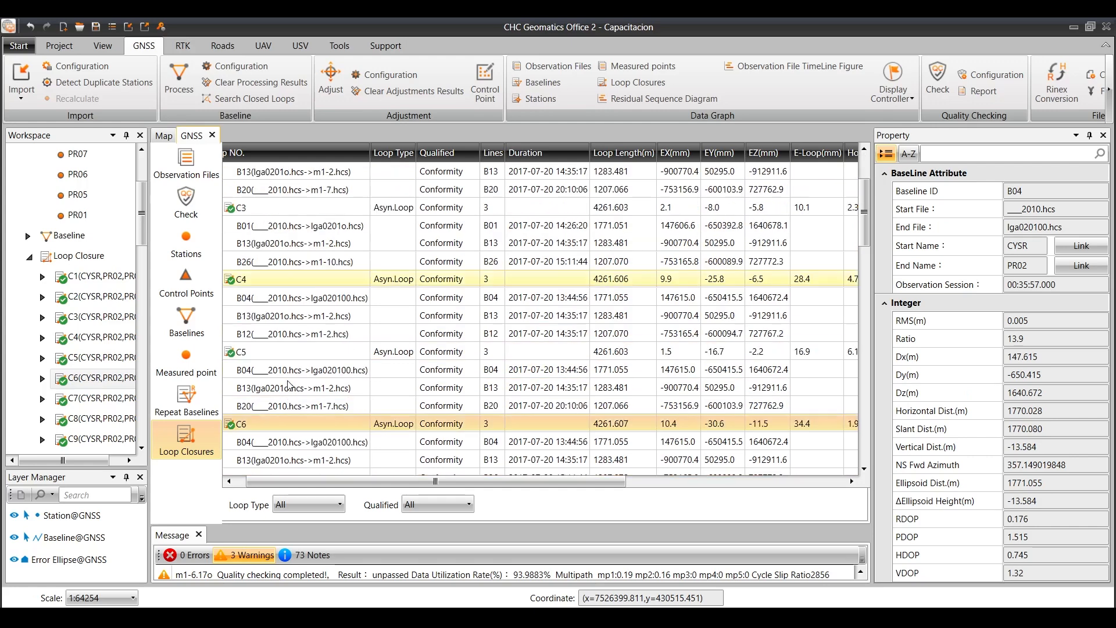
scroll(282, 378, "down", 1)
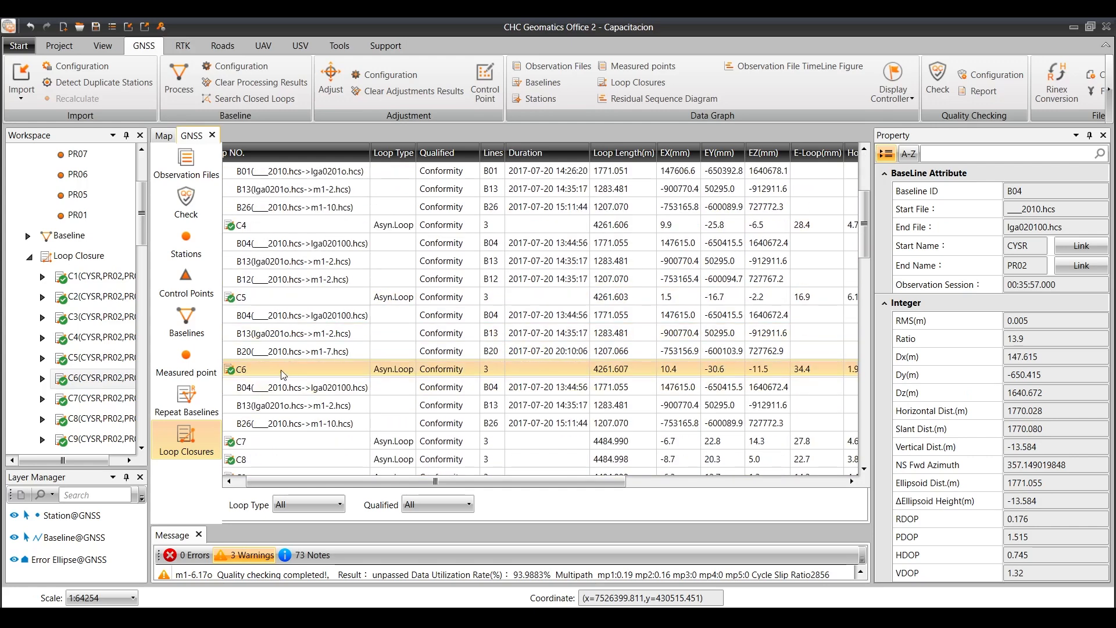
left_click(522, 437)
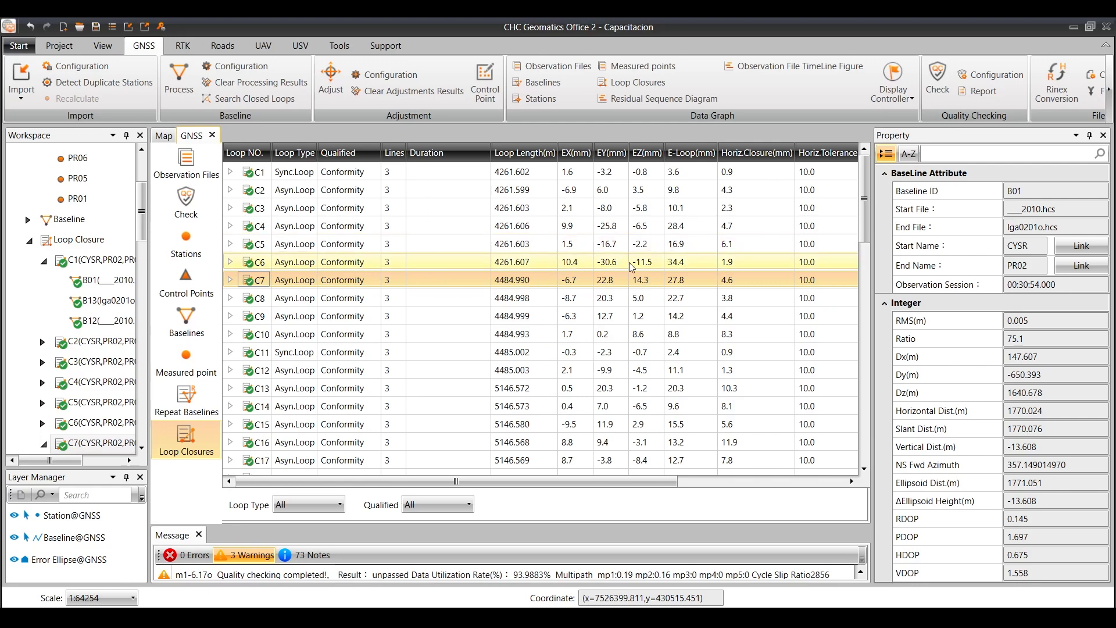
left_click_drag(456, 481, 686, 492)
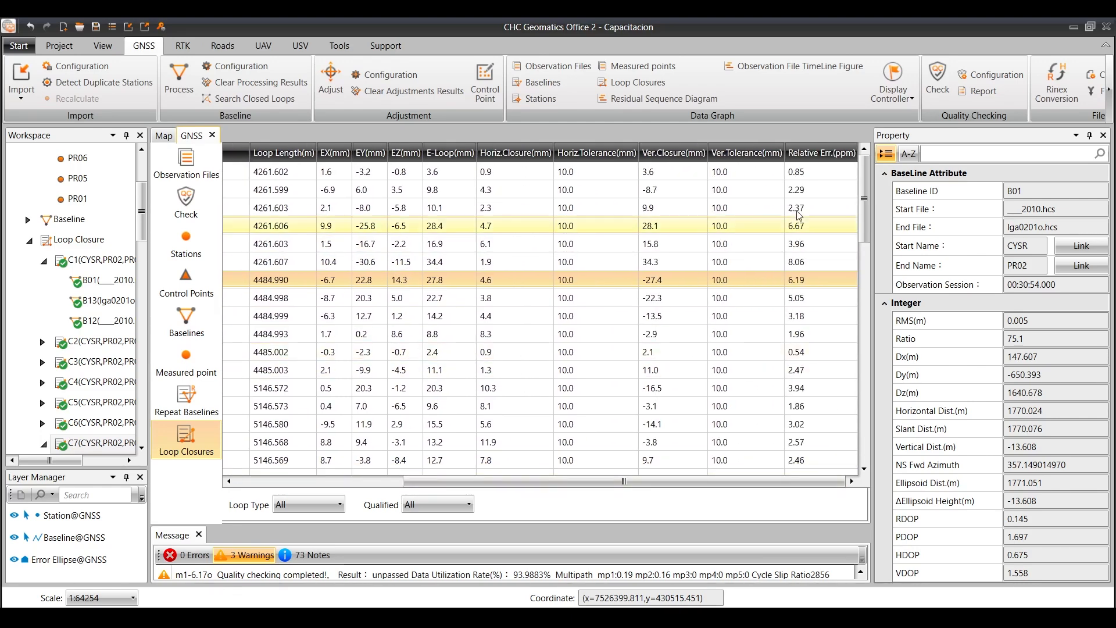
Step: Rank the loop closures by relative error and by vertical closure, comparing the vertical values in both sort directions
left_click(808, 154)
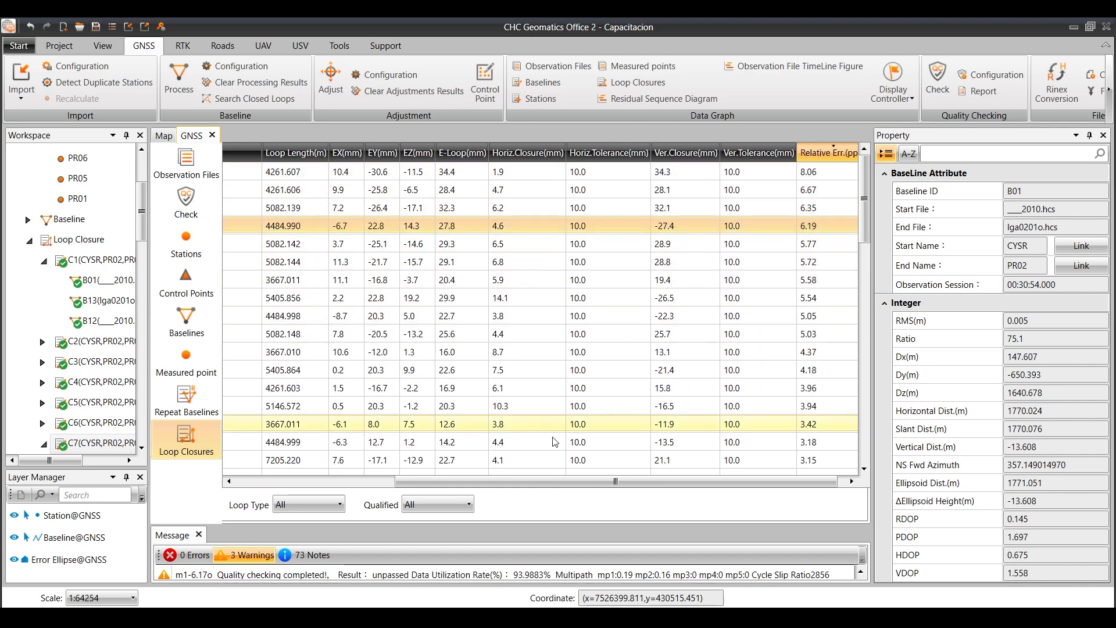
left_click_drag(522, 482, 442, 473)
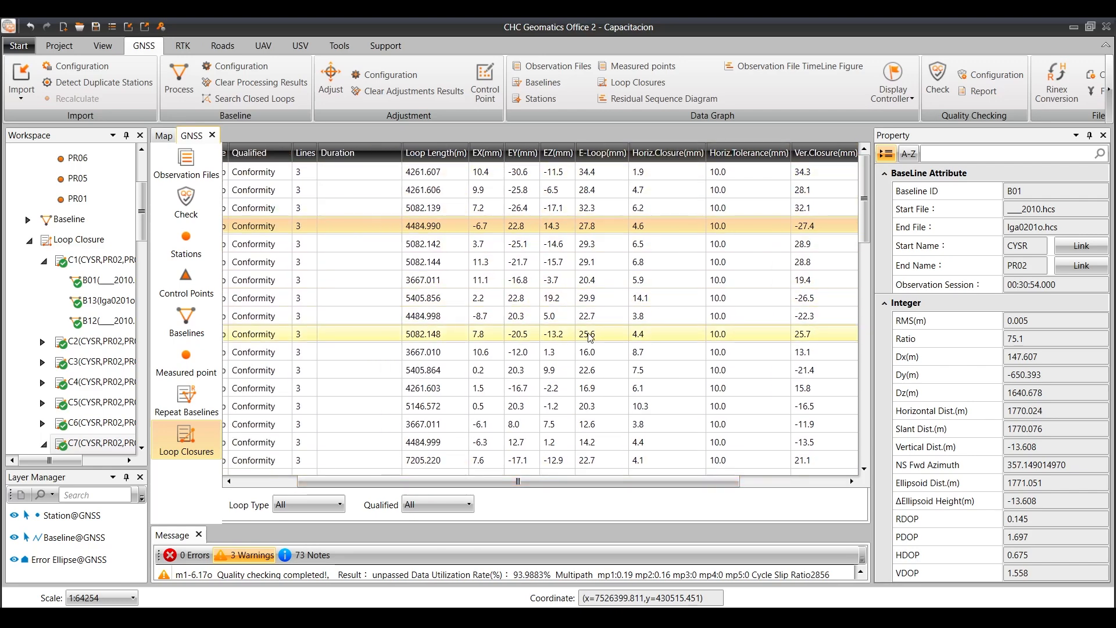
left_click(824, 153)
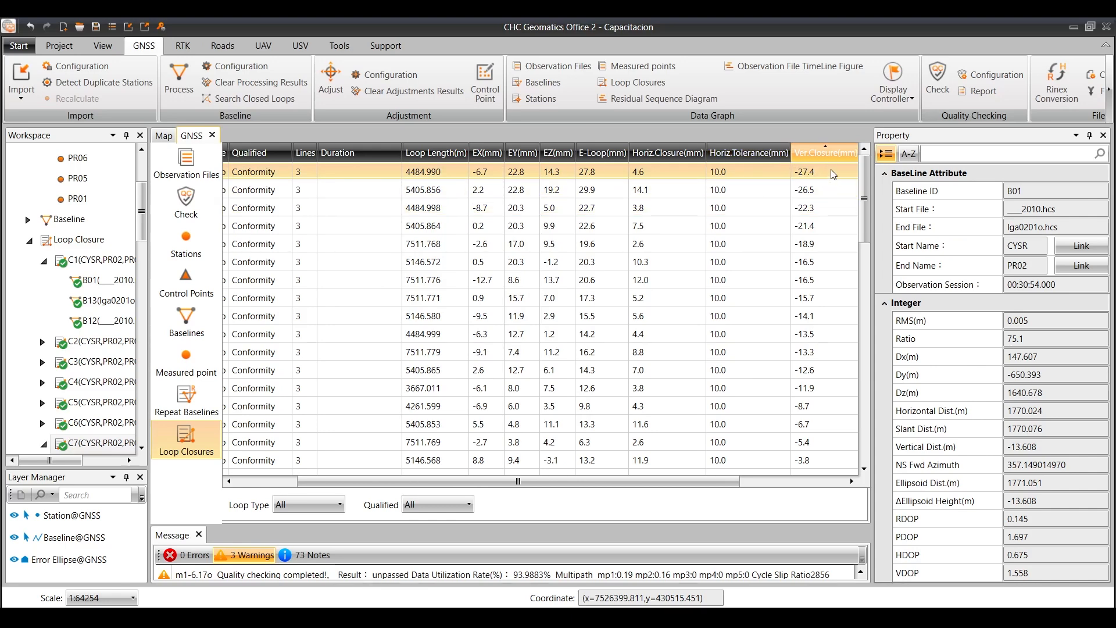
left_click(819, 154)
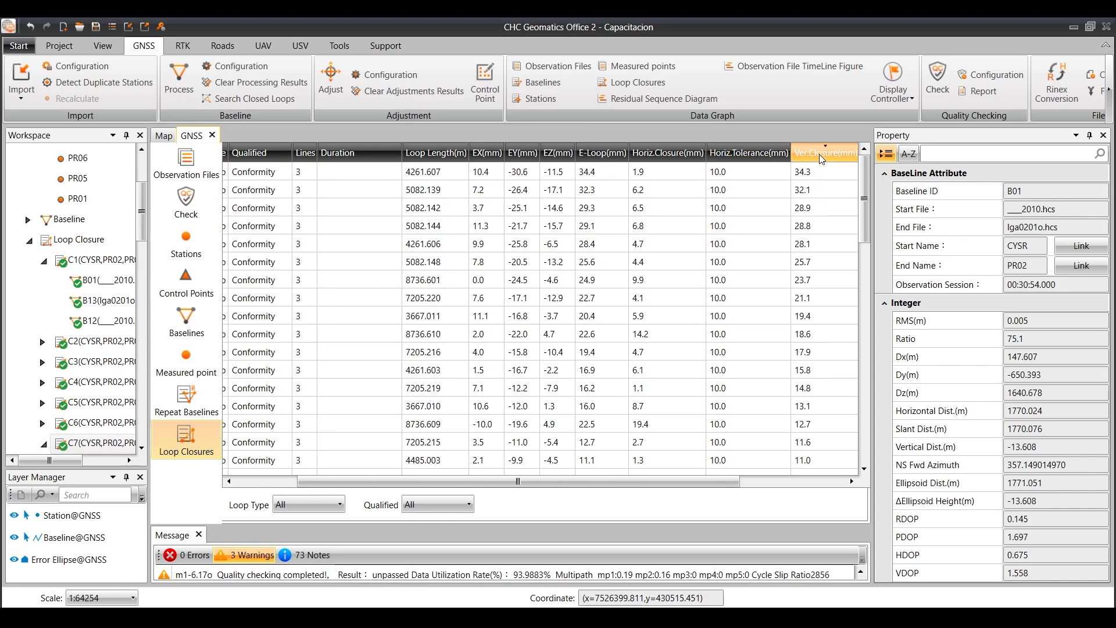
left_click(820, 154)
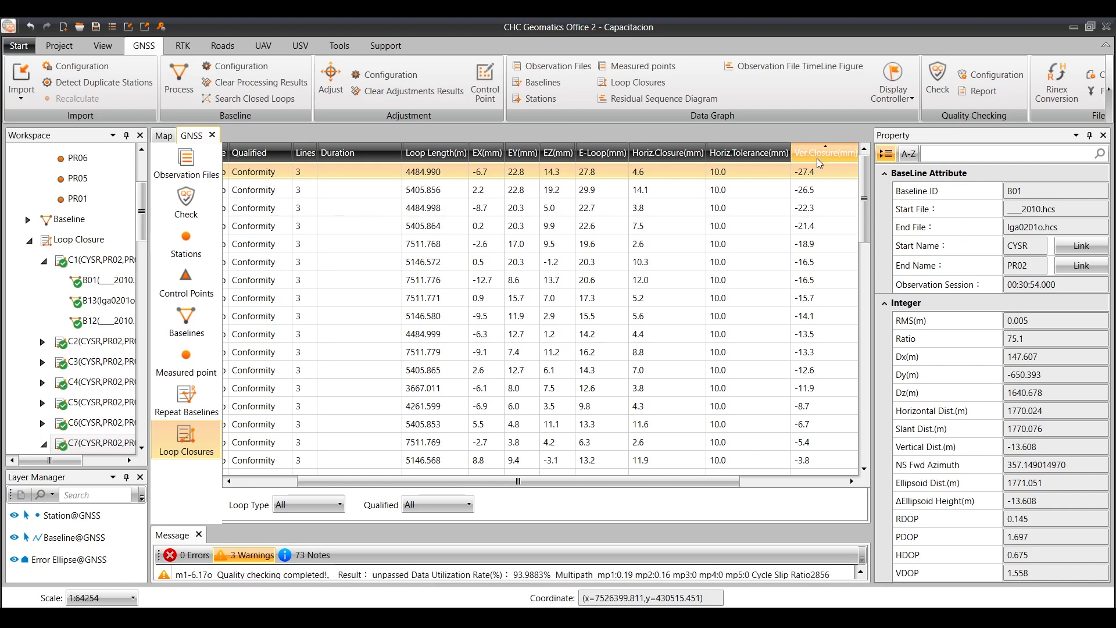
left_click(812, 153)
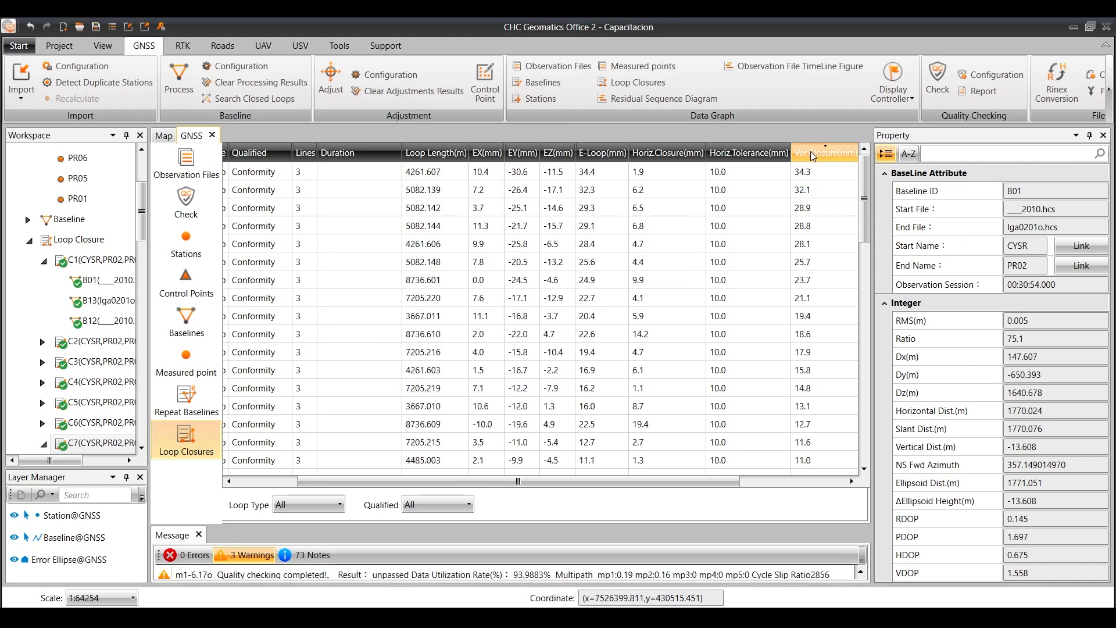
Step: Rank the loops by horizontal closure and by E-Loop, ending with the largest E-Loop values first
left_click(649, 154)
left_click(647, 151)
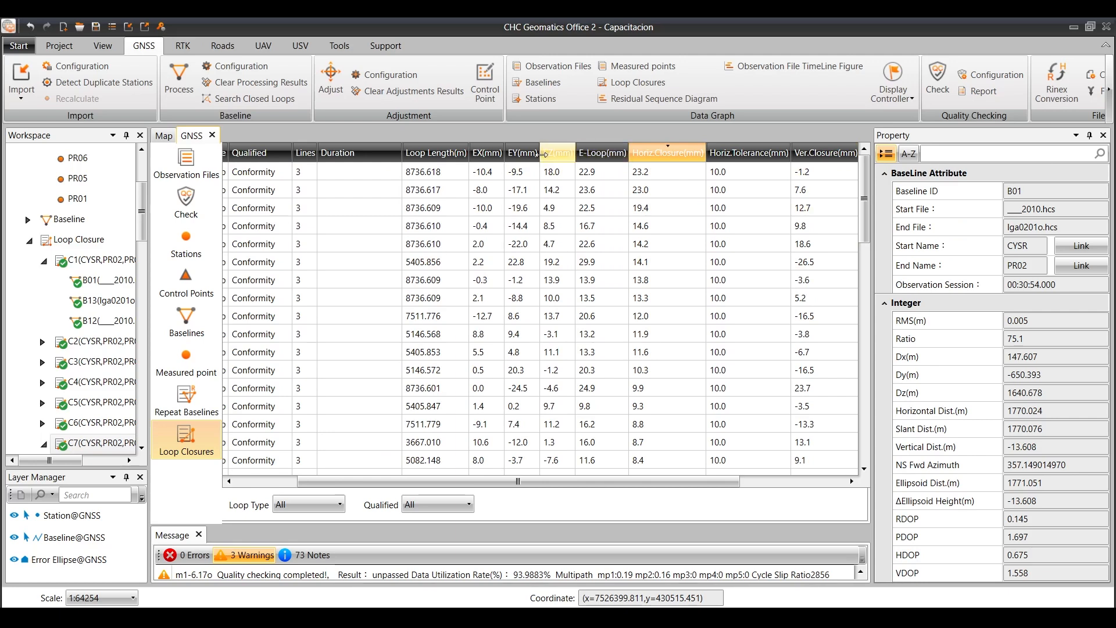
left_click(587, 156)
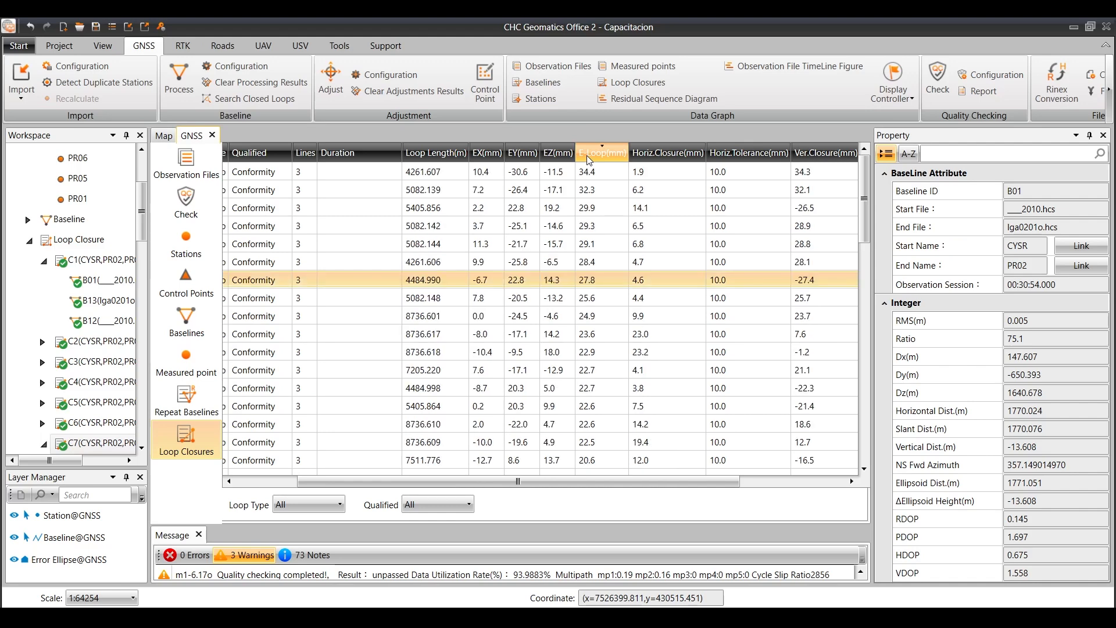
left_click(587, 155)
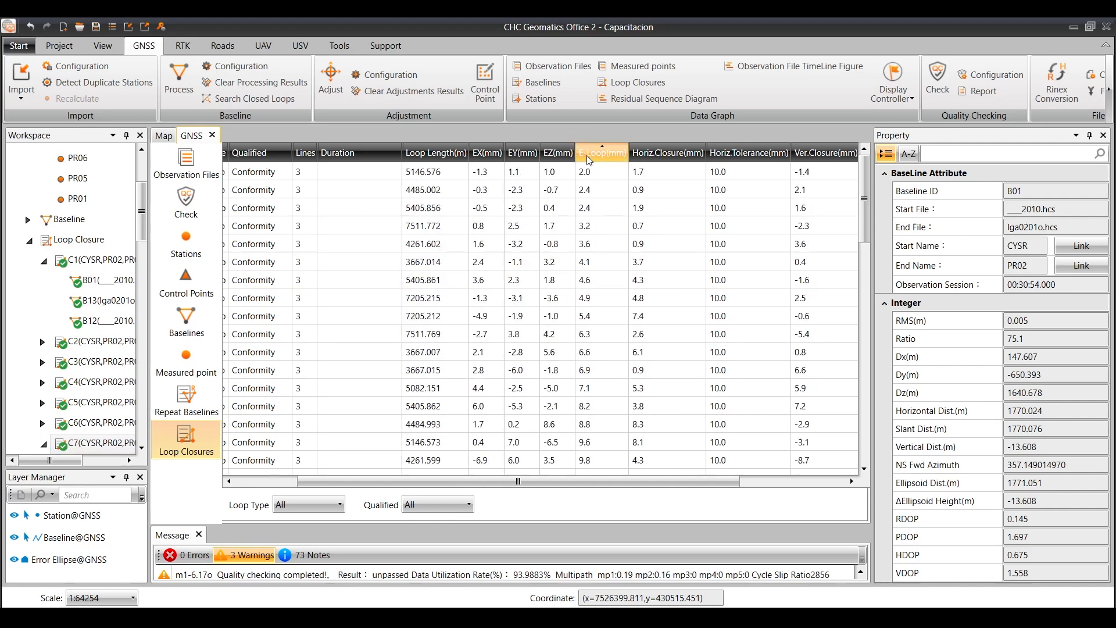
left_click(587, 155)
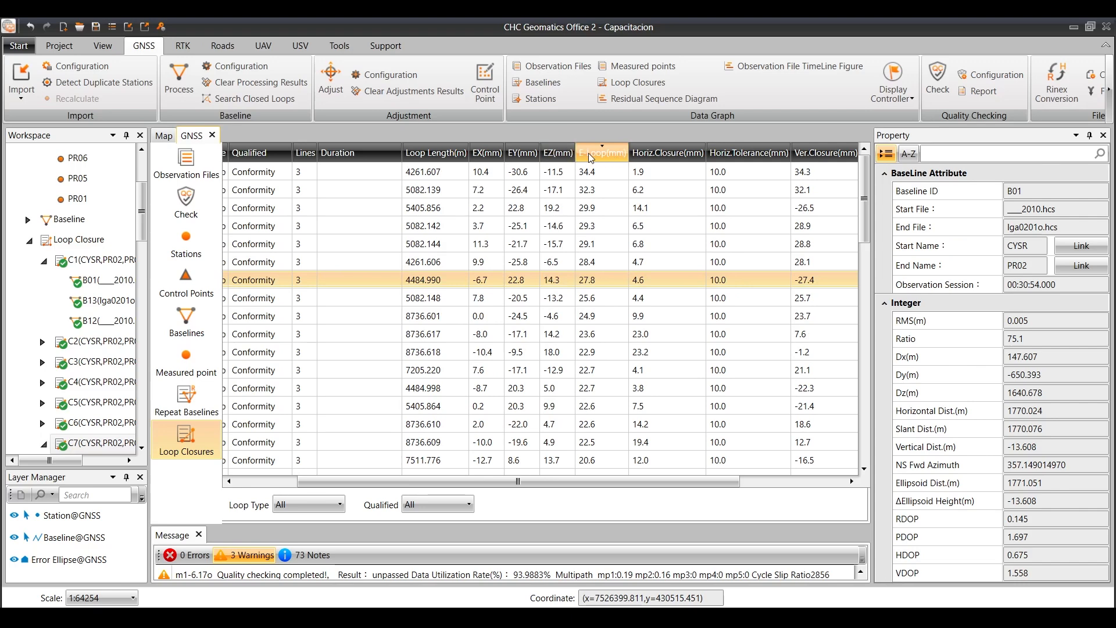
left_click(588, 153)
left_click(588, 152)
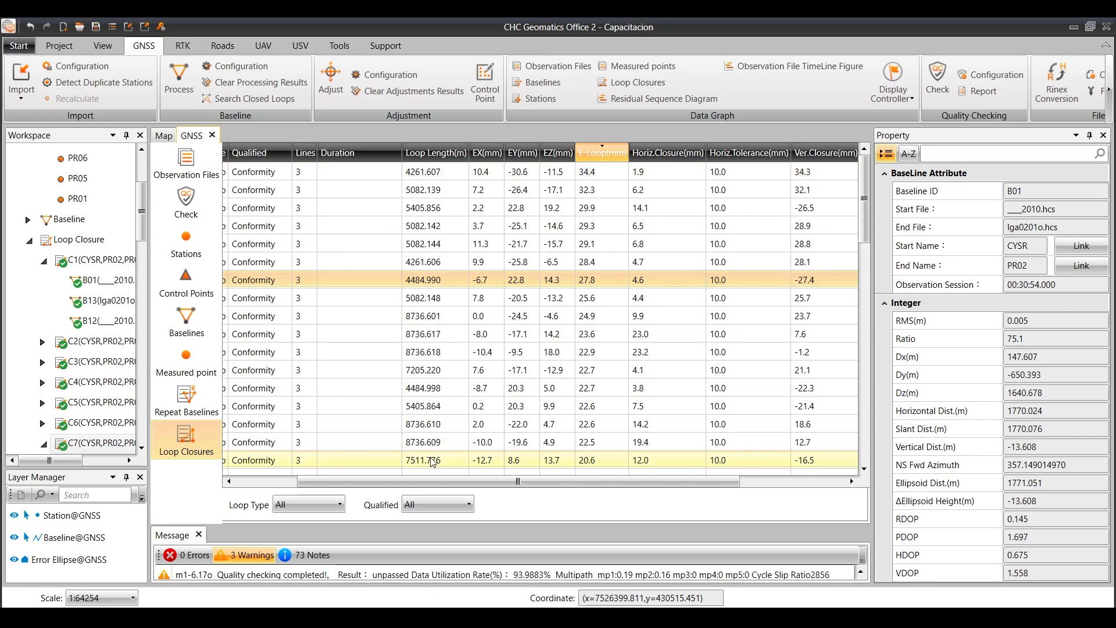
Step: Select loop C6, inspect its triangle on the map and return to the loop closure table
left_click_drag(427, 478, 267, 470)
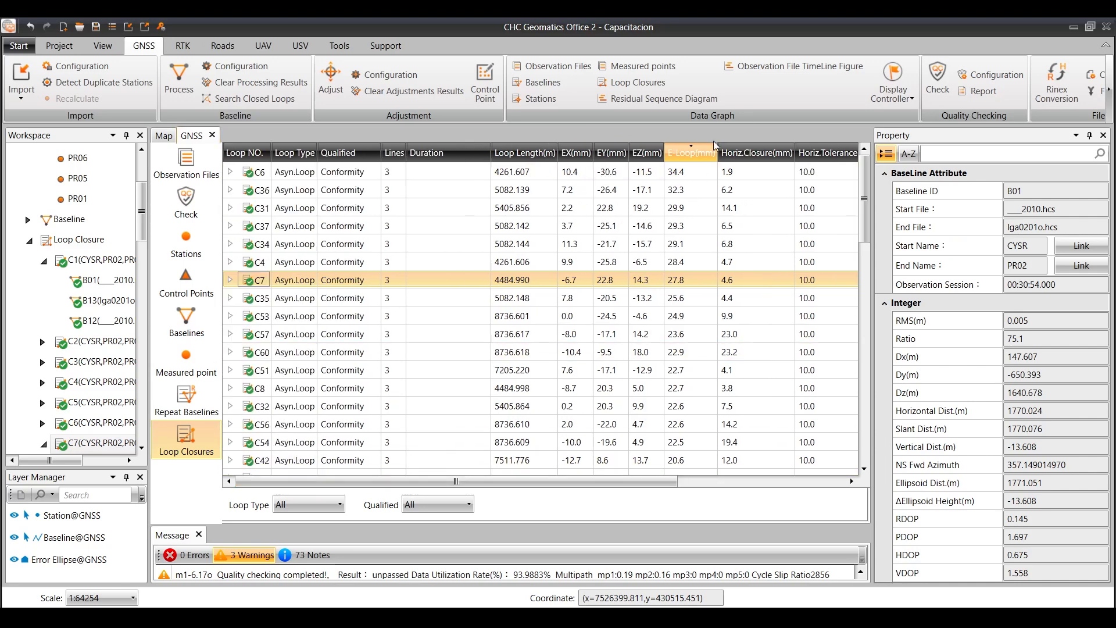
left_click(260, 175)
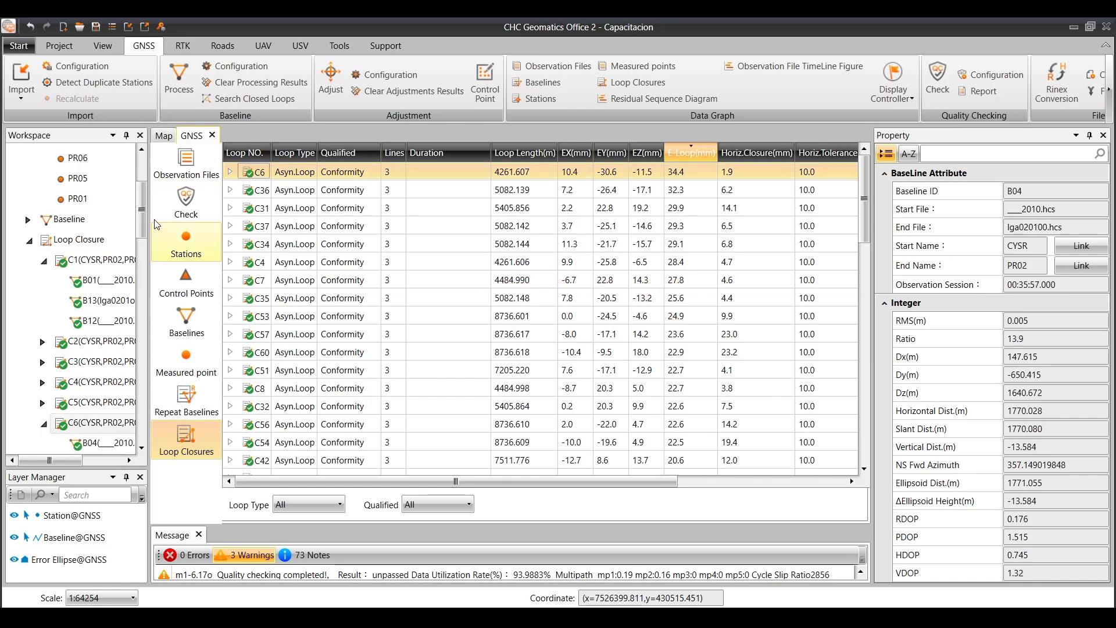
left_click_drag(141, 210, 142, 243)
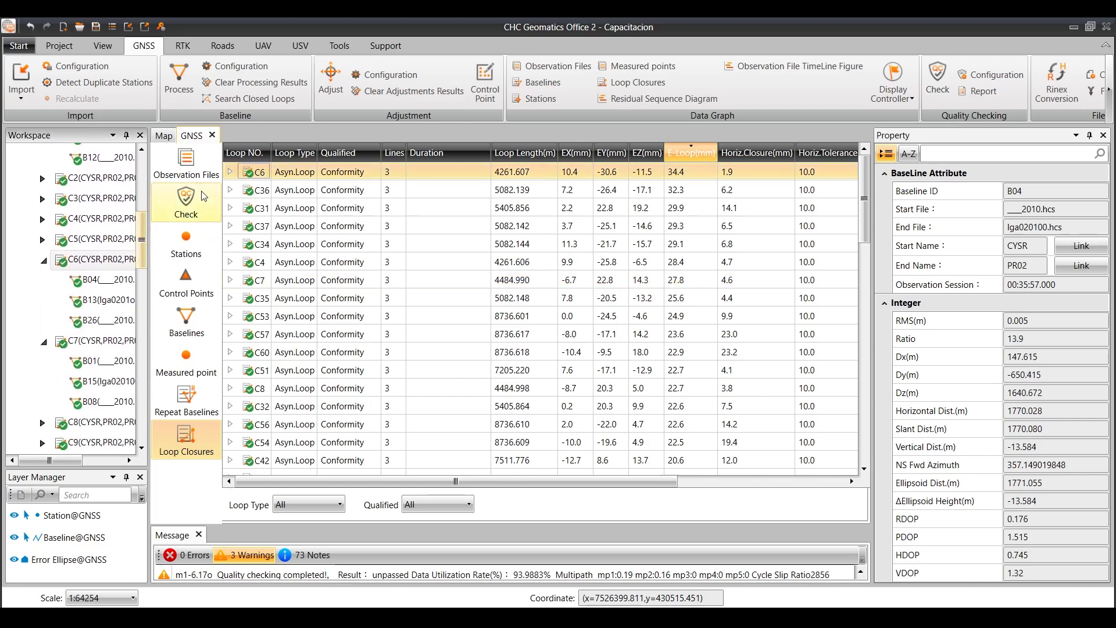
left_click(163, 137)
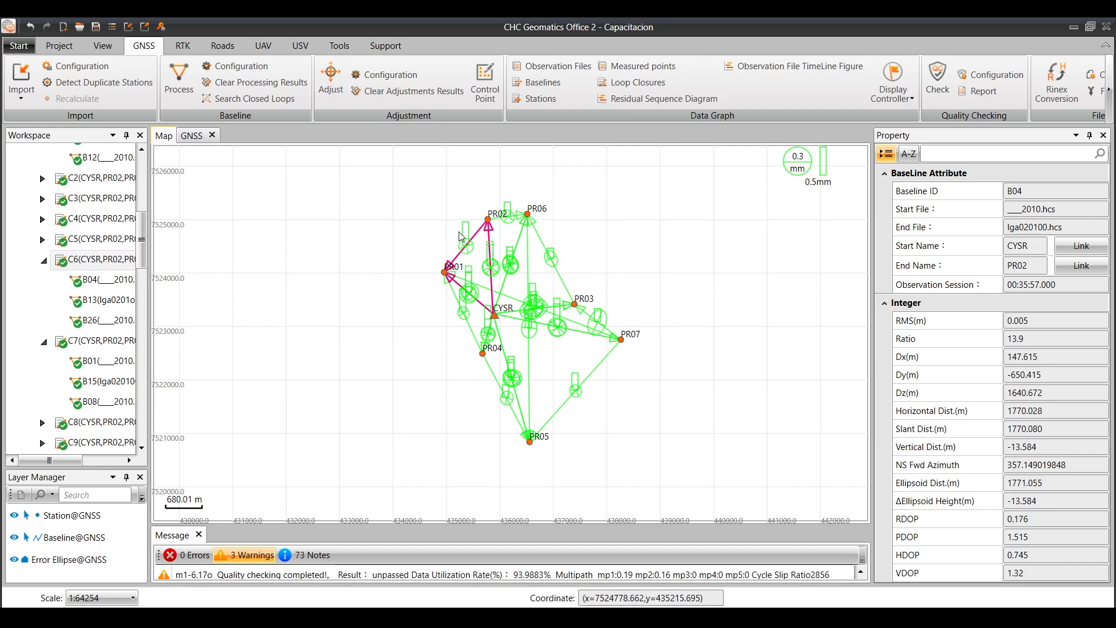
left_click(75, 262)
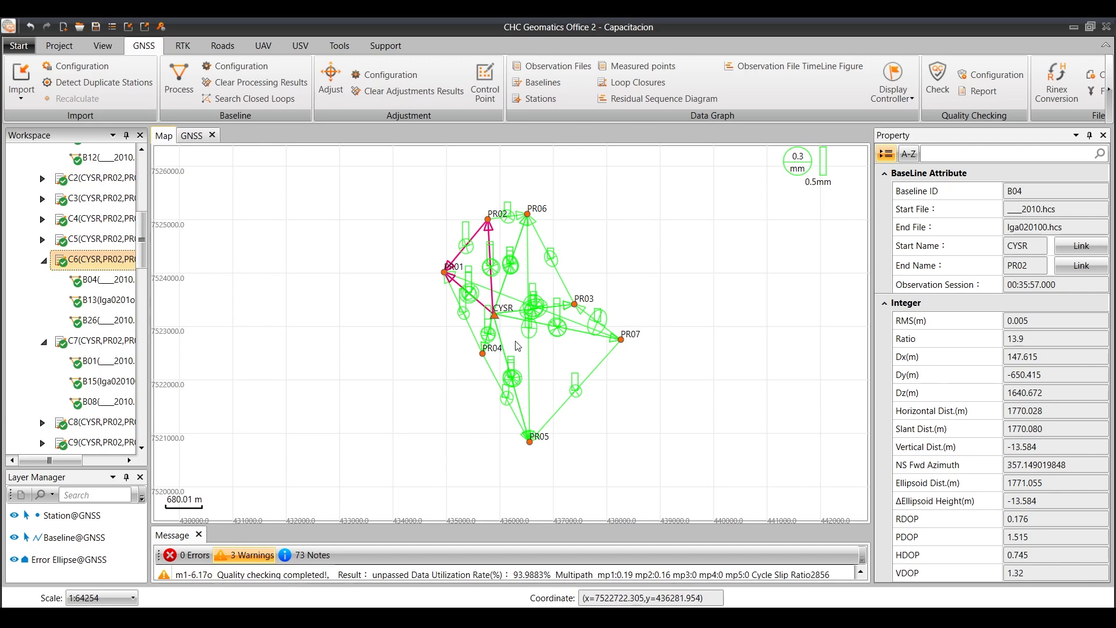
left_click(192, 135)
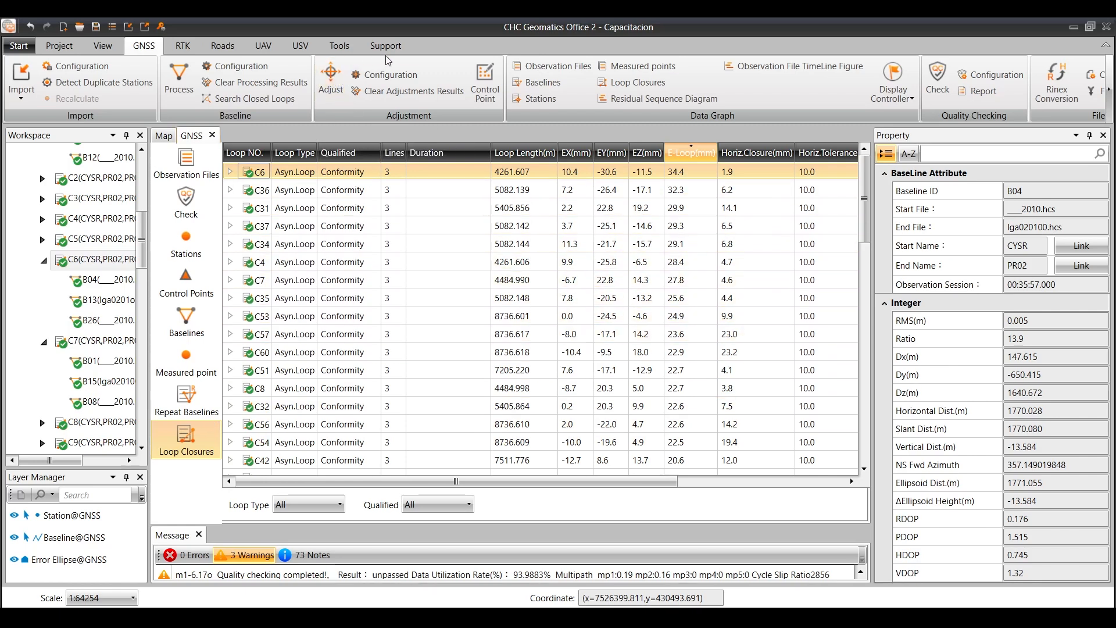
Step: Open the network adjustment configuration and review the options for unqualified baselines, confidence, seven-parameter calculation and baseline weighting
left_click(384, 76)
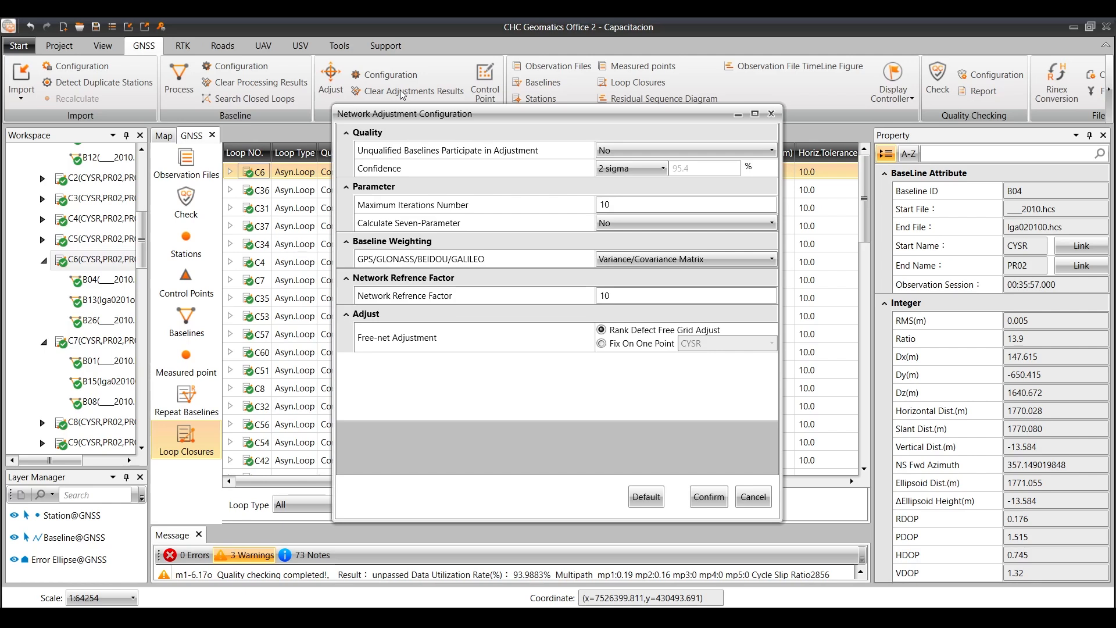
left_click(616, 151)
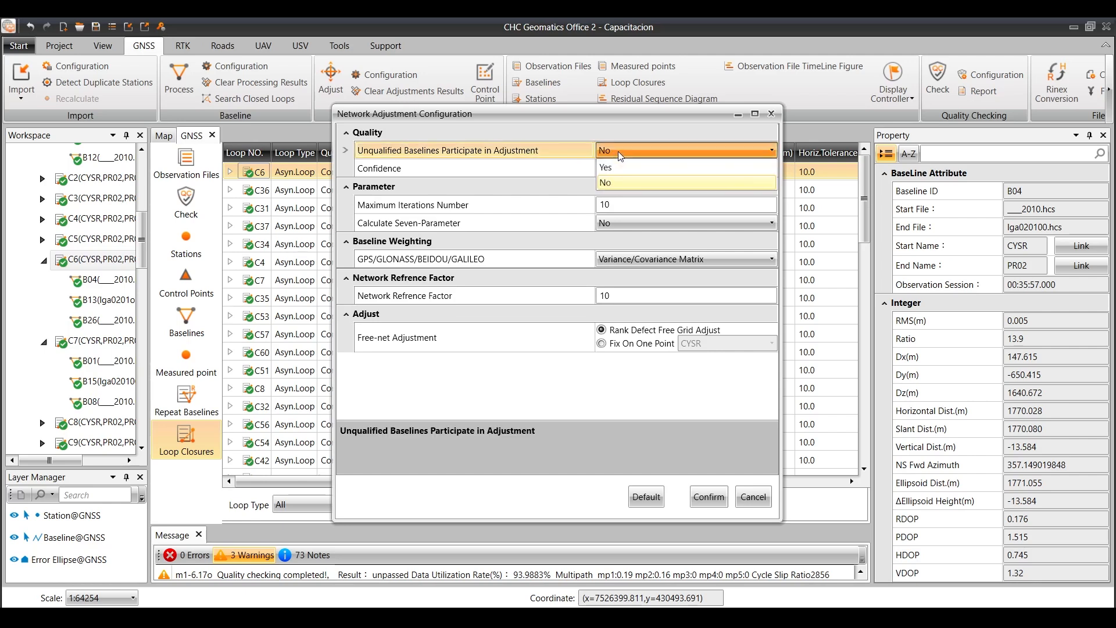
left_click(619, 151)
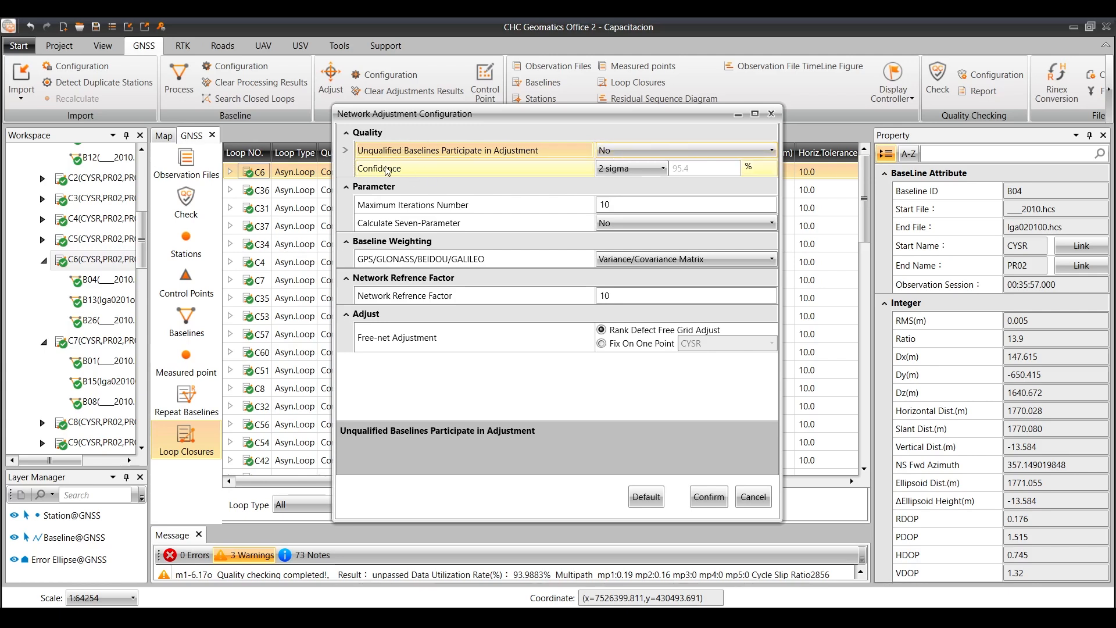
left_click(640, 172)
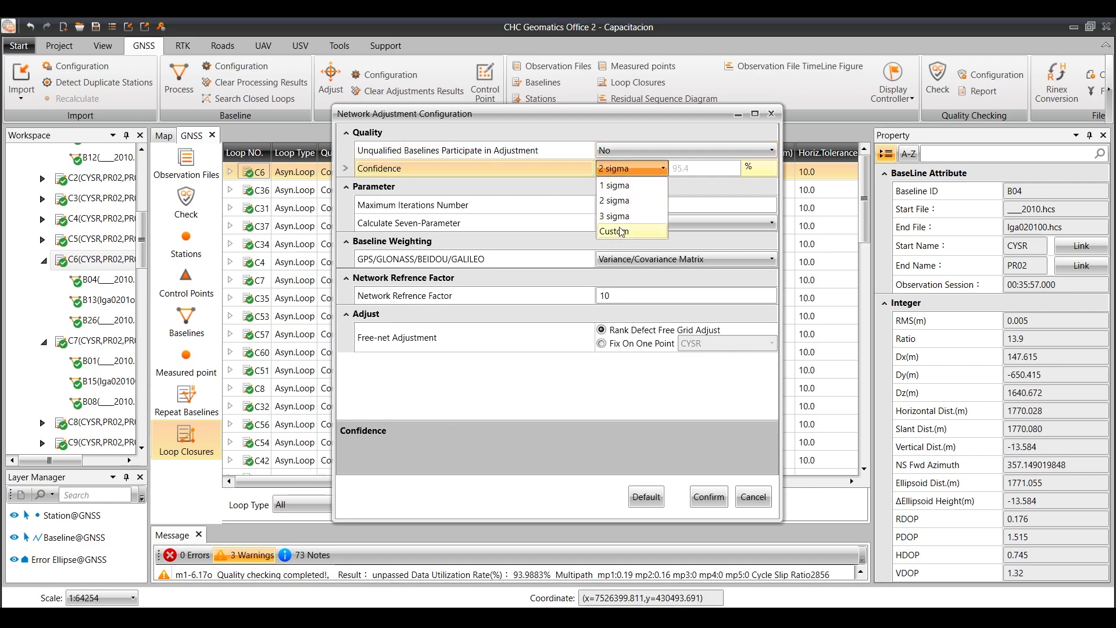
left_click(578, 167)
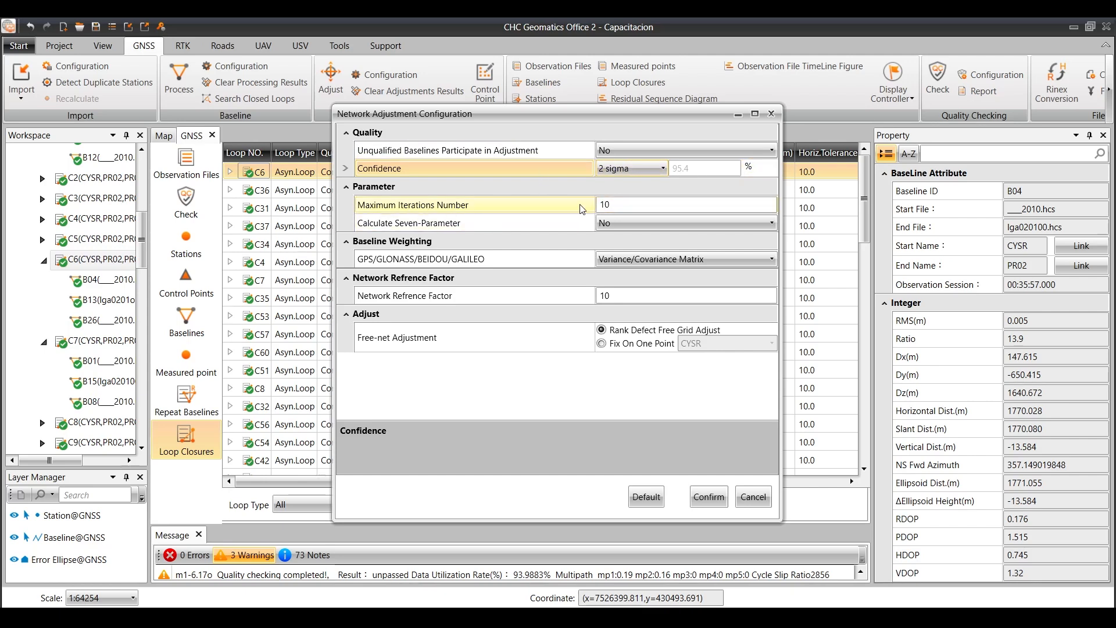
left_click(387, 224)
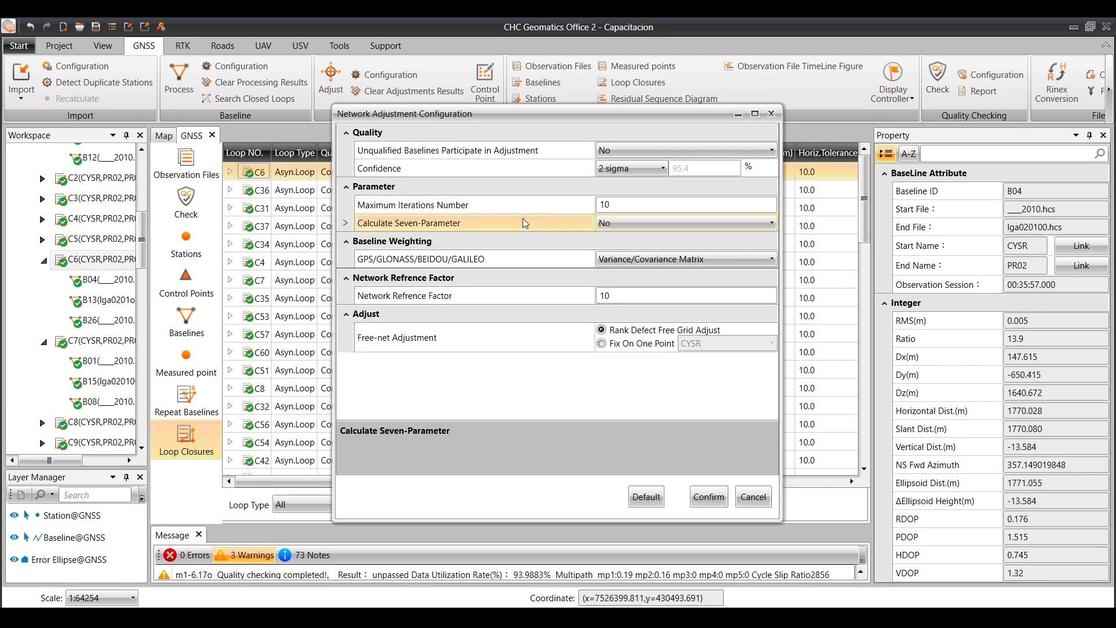
left_click(407, 259)
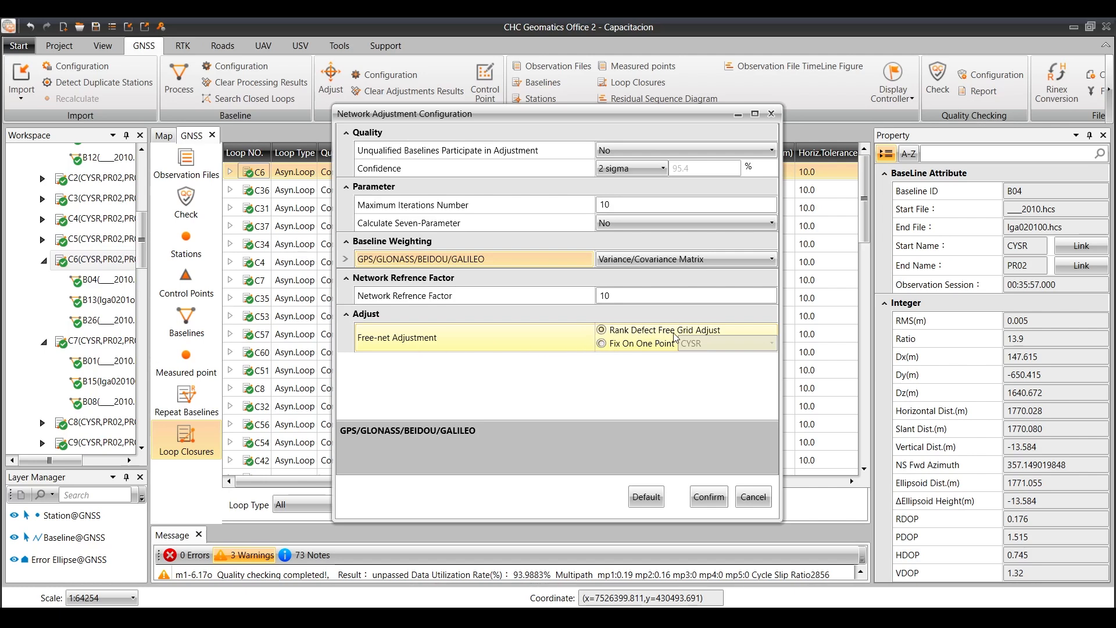
Step: Set the free-net adjustment to Fix On One Point with CYSR as the fixed point and confirm the configuration
left_click(620, 329)
left_click(602, 344)
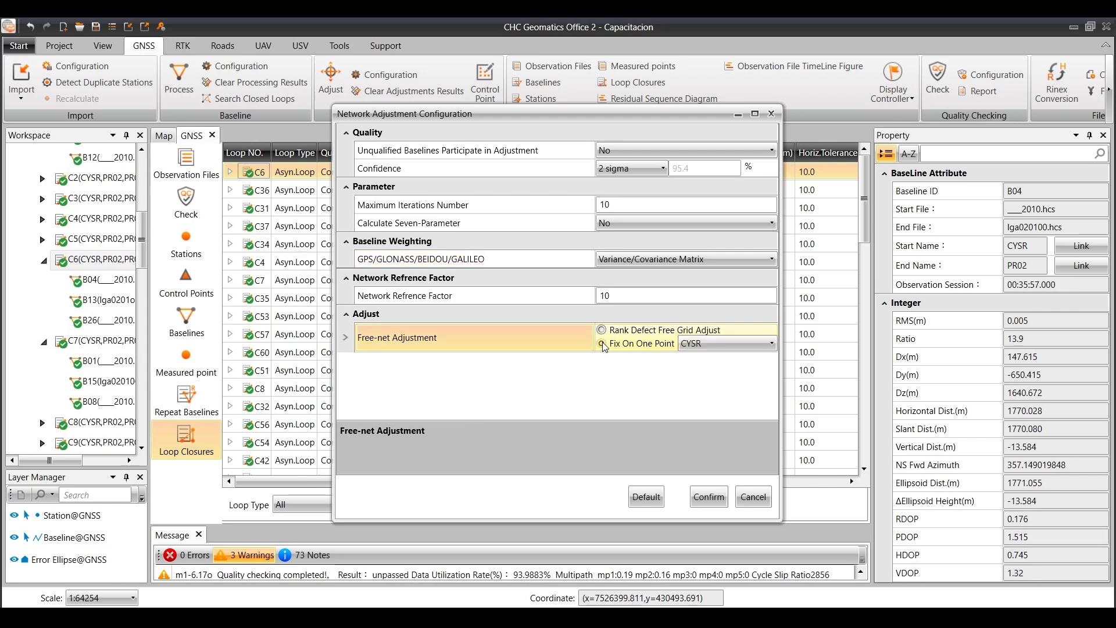
left_click(733, 348)
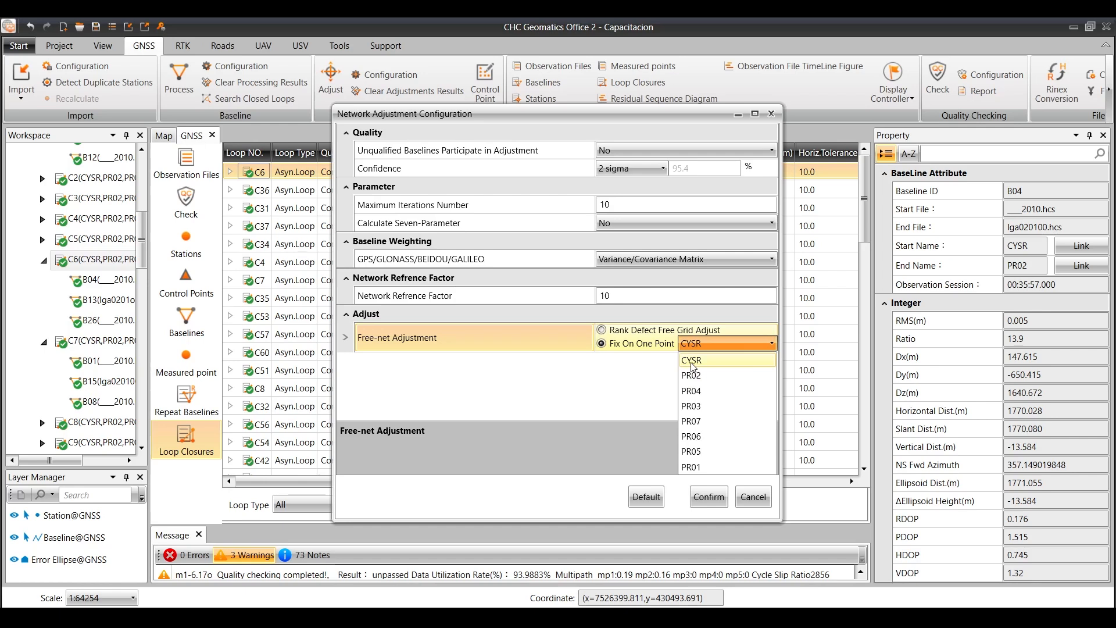
left_click(718, 365)
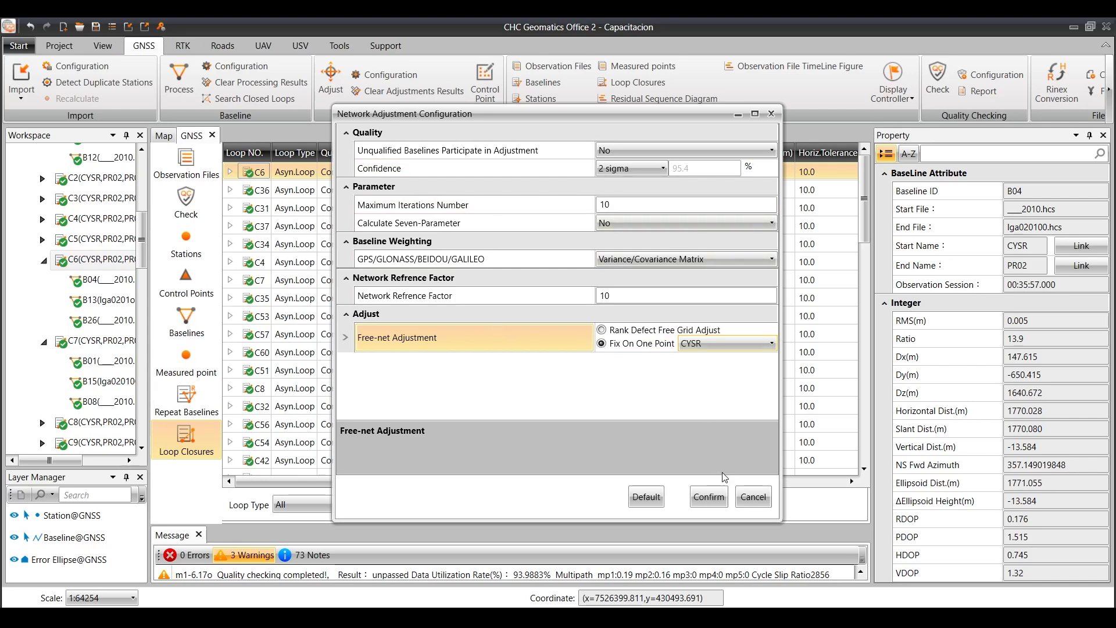
left_click(708, 498)
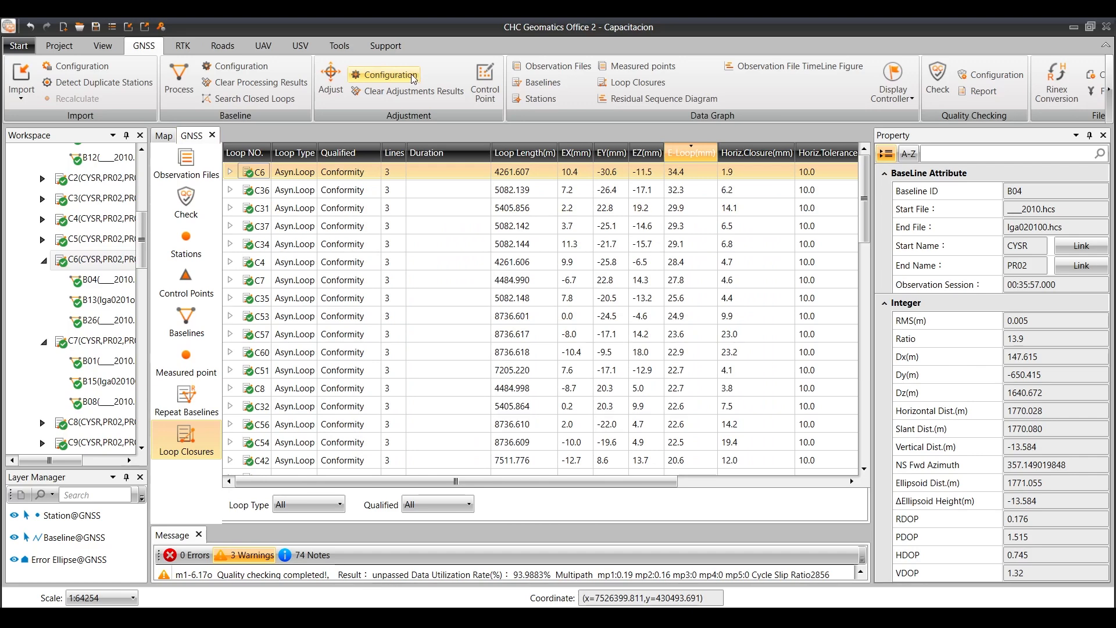
Step: Run the network adjustment in Auto Adjustment mode and open the folder containing its reports
left_click(330, 77)
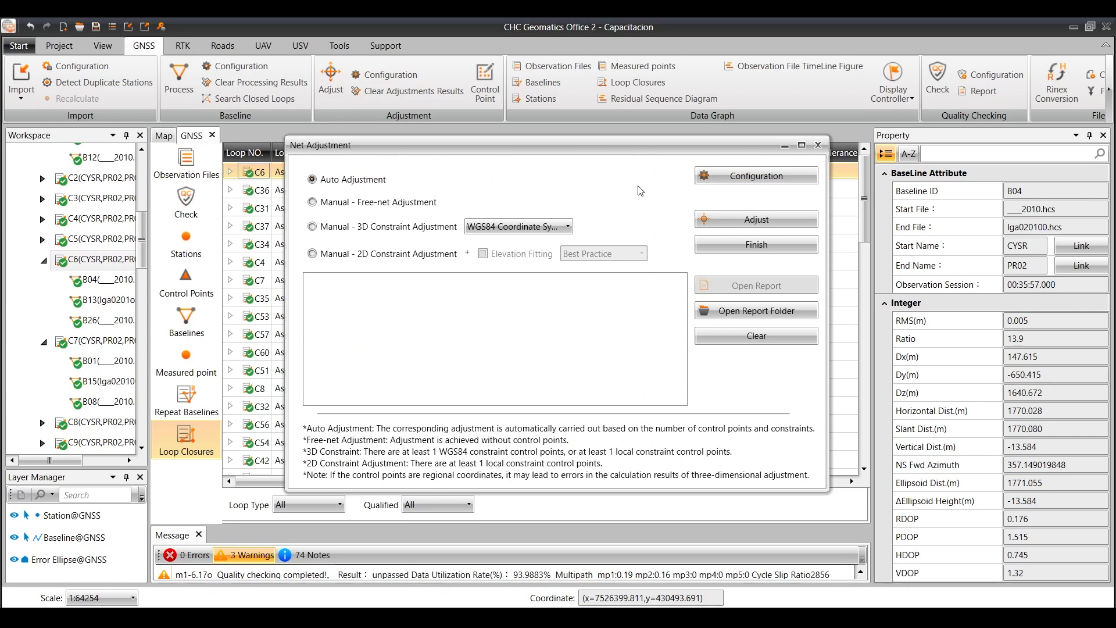
left_click(756, 223)
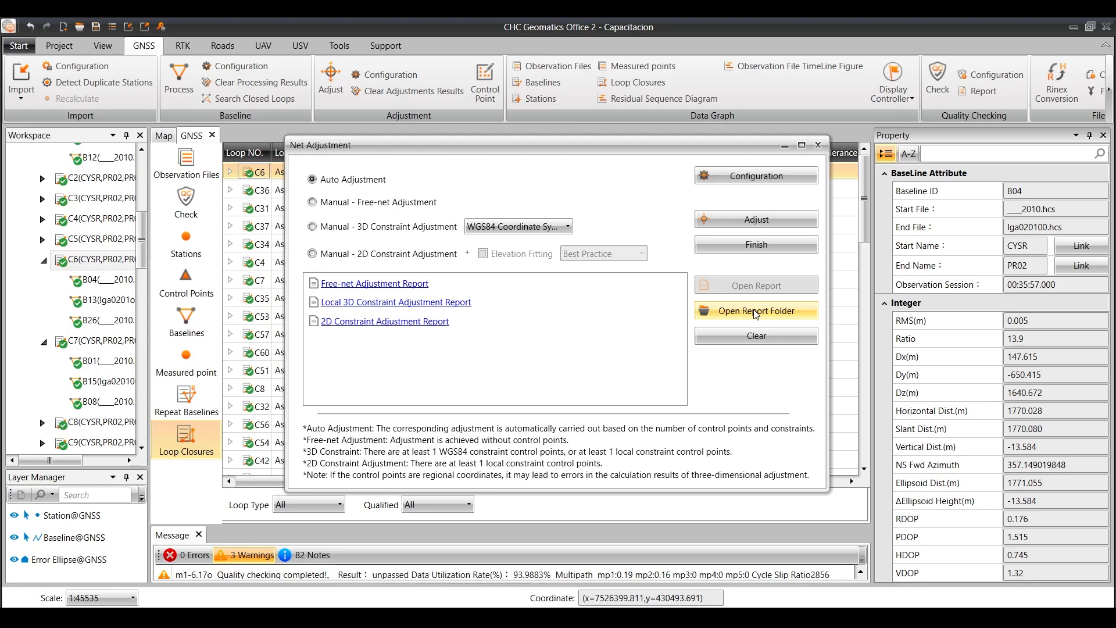
left_click(755, 314)
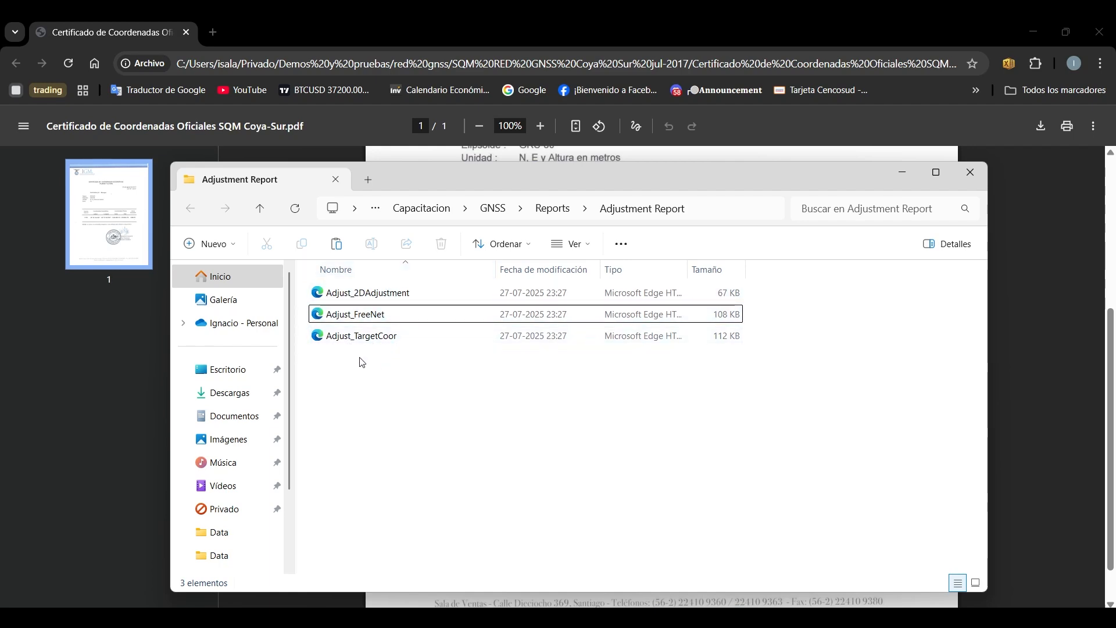
Step: Open the Adjust_TargetCoor report in Google Chrome and examine its basic information, adjustment settings and projection parameters
right_click(367, 337)
mouse_move(385, 336)
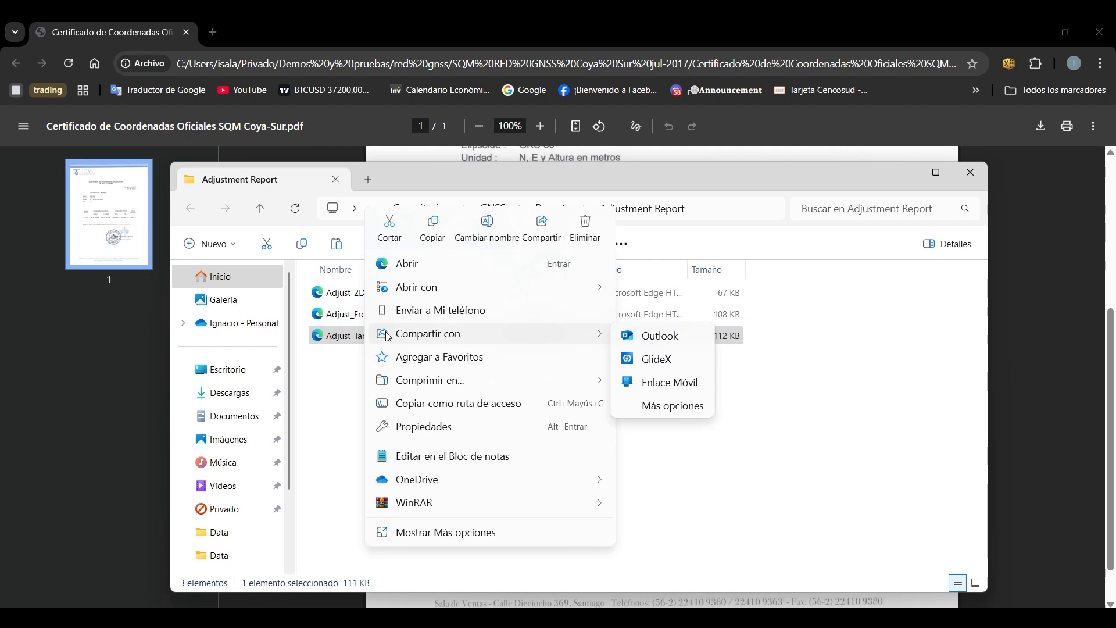
mouse_move(473, 290)
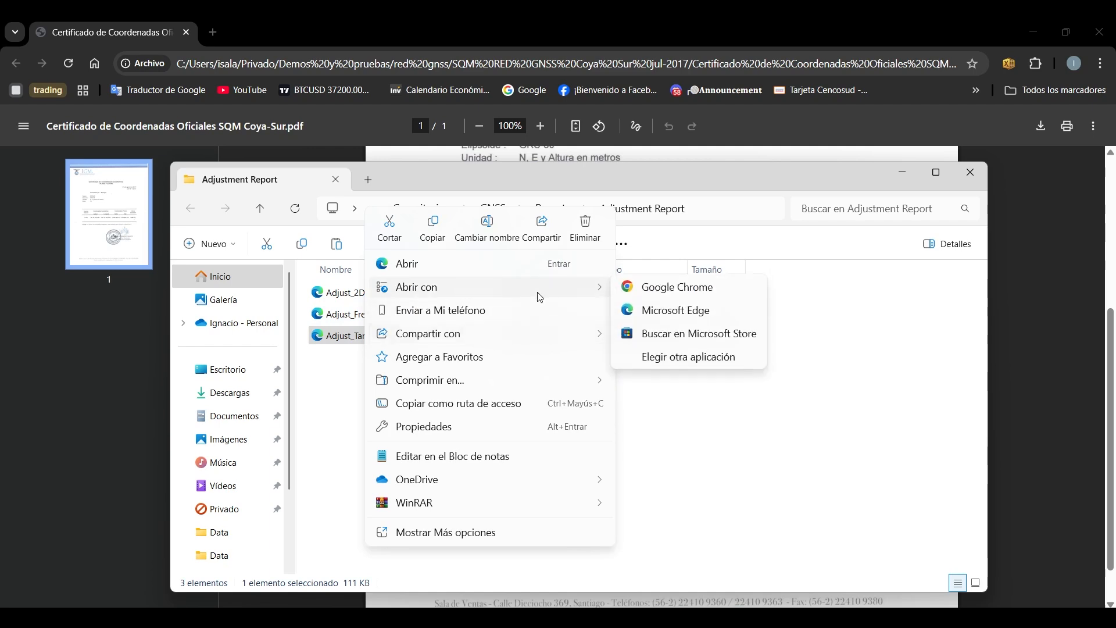
left_click(660, 301)
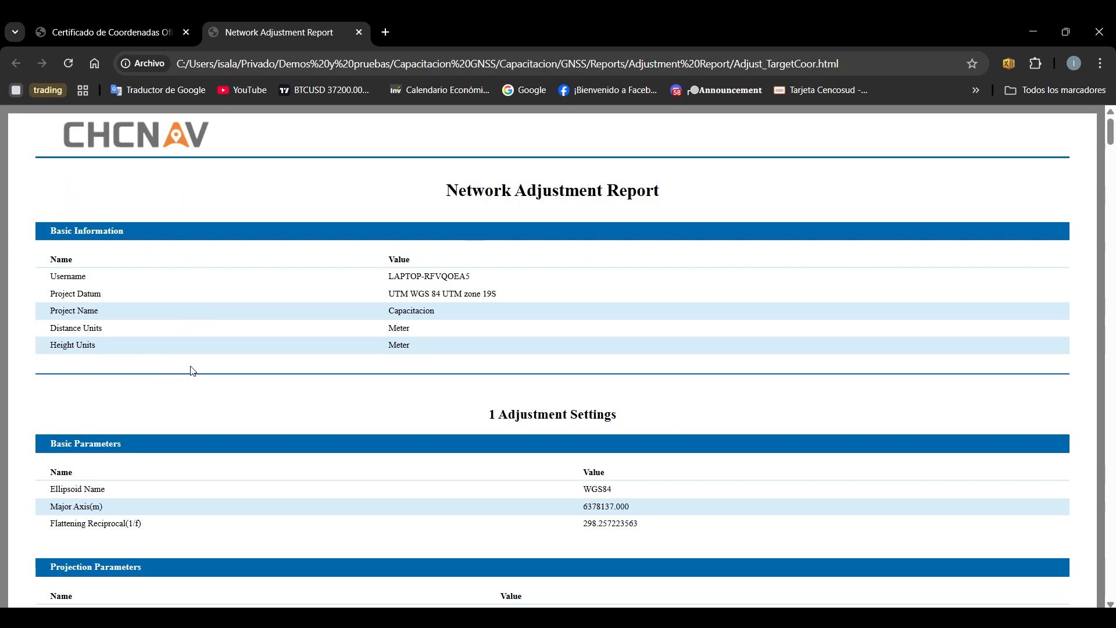
scroll(423, 415, "down", 1)
scroll(424, 415, "down", 3)
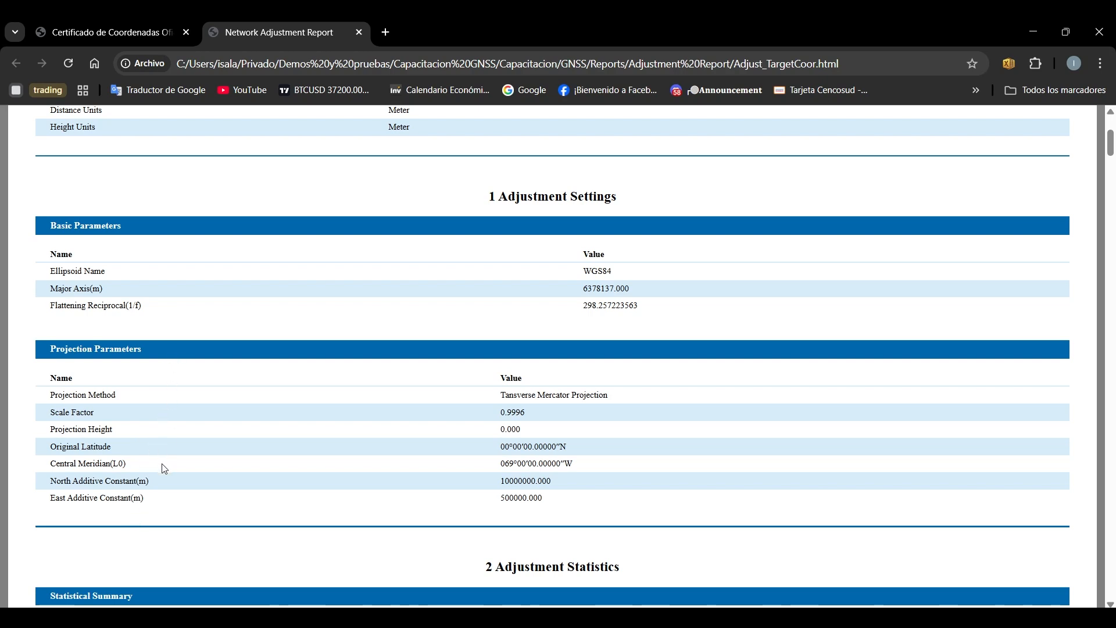
Step: Examine the report's adjustment statistics, control point network diagram, and input and adjusted WGS84 baselines
scroll(164, 468, "down", 6)
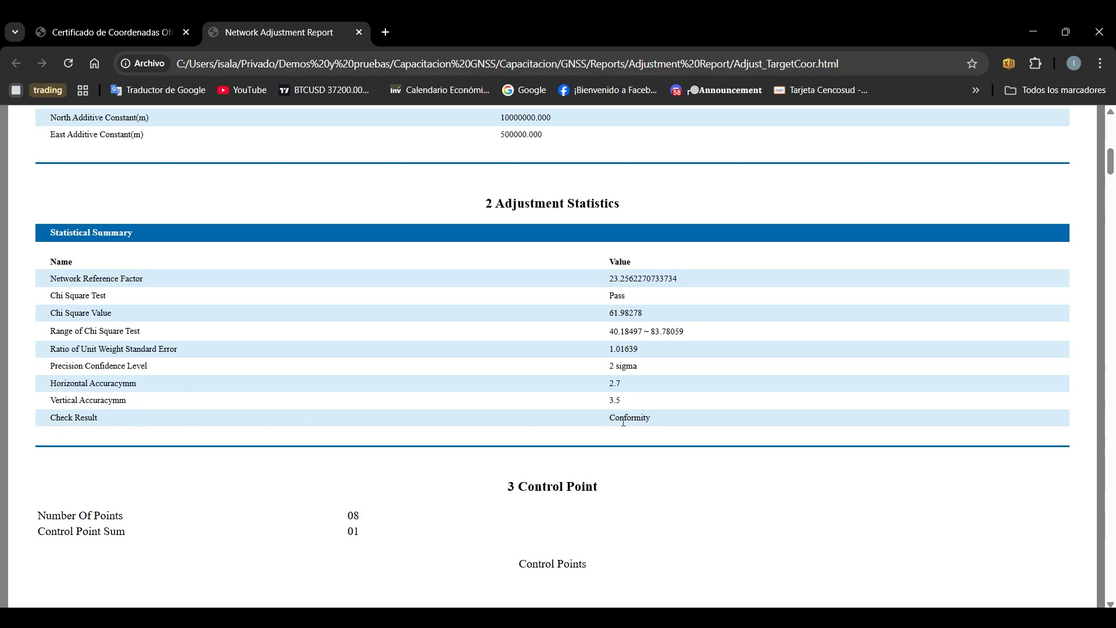
scroll(547, 427, "down", 5)
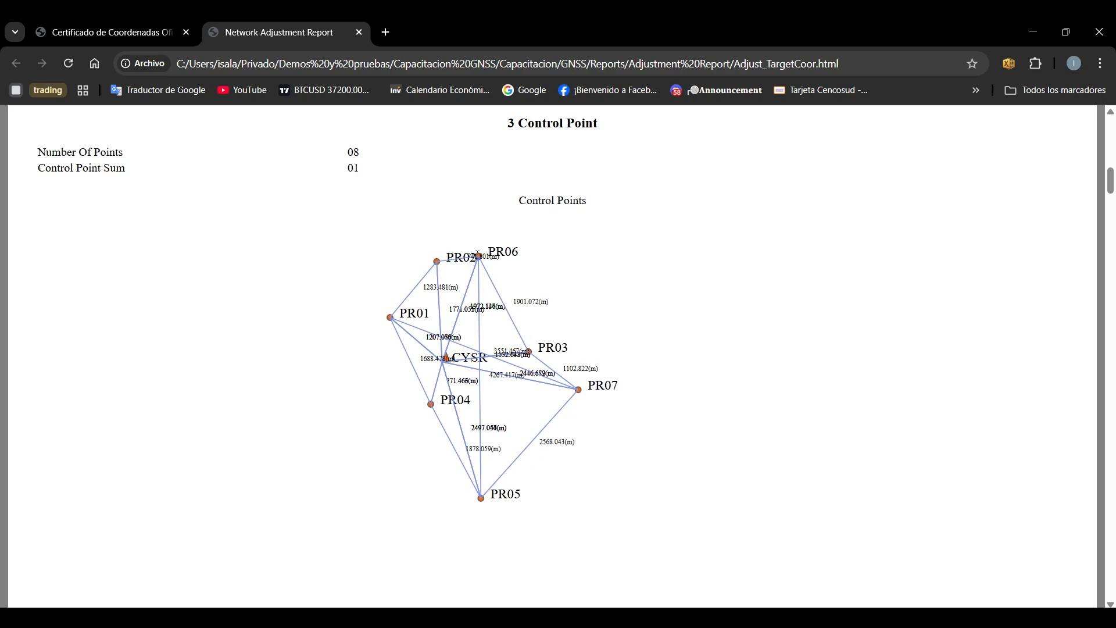
scroll(485, 494, "down", 8)
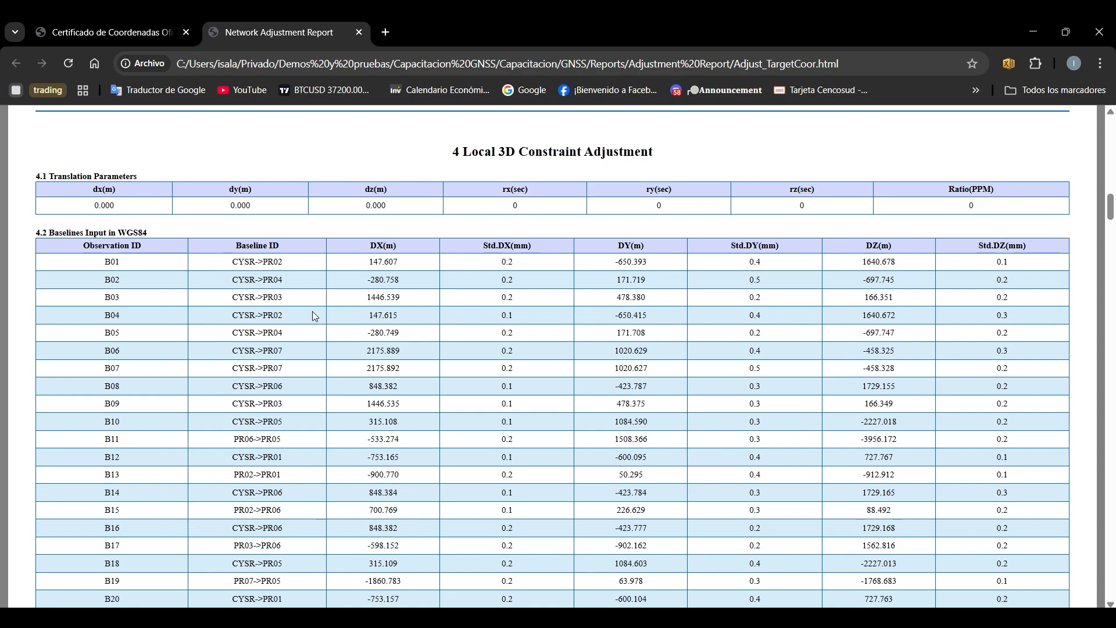
scroll(315, 316, "down", 4)
scroll(314, 316, "down", 6)
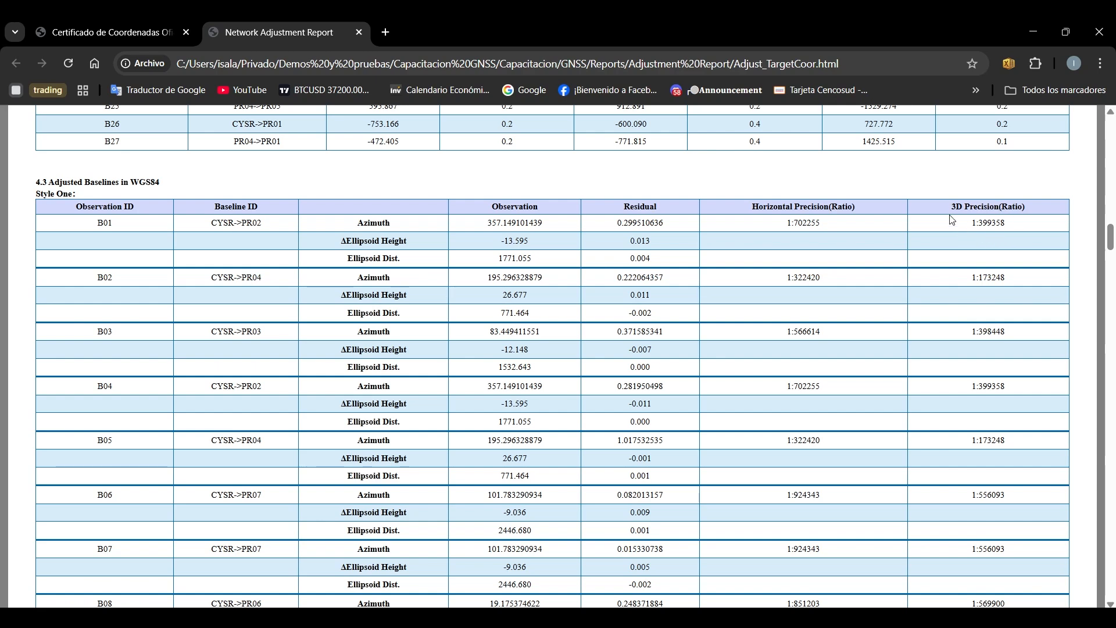
scroll(35, 180, "down", 20)
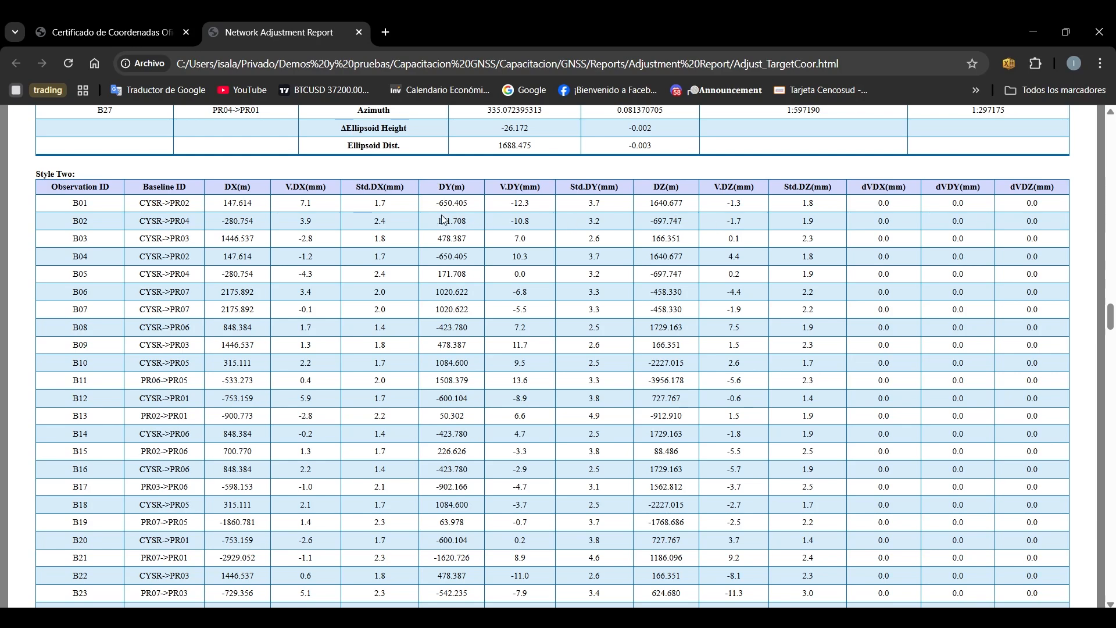
Step: Review the adjusted closed loops in WGS84 in section 4.4, checking the type, length and qualification of each loop
scroll(442, 220, "down", 7)
scroll(441, 220, "down", 2)
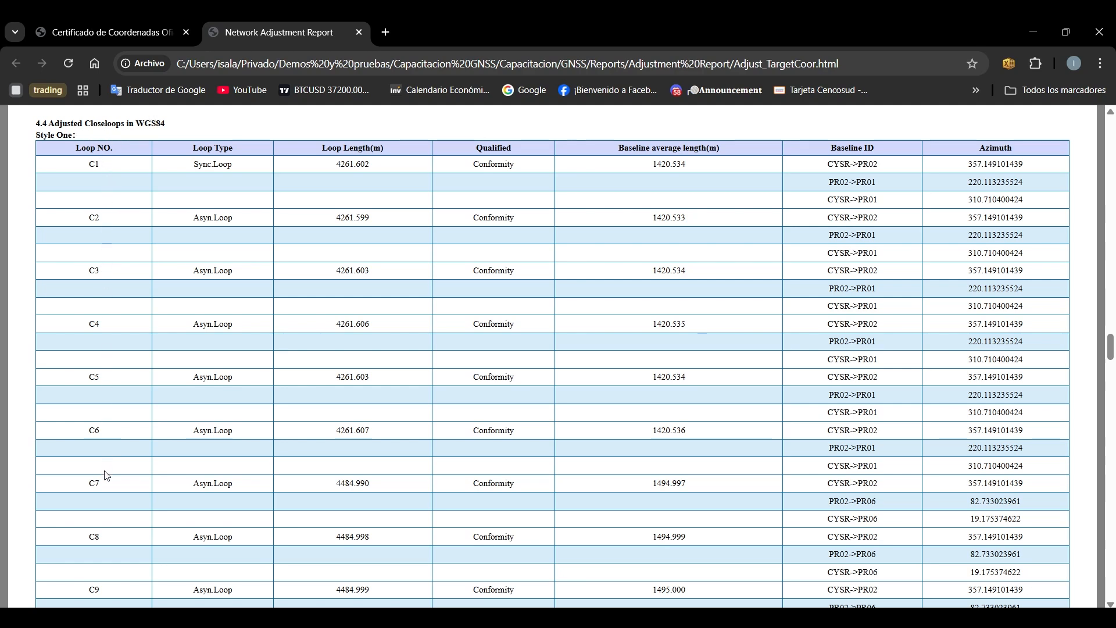
scroll(350, 239, "down", 6)
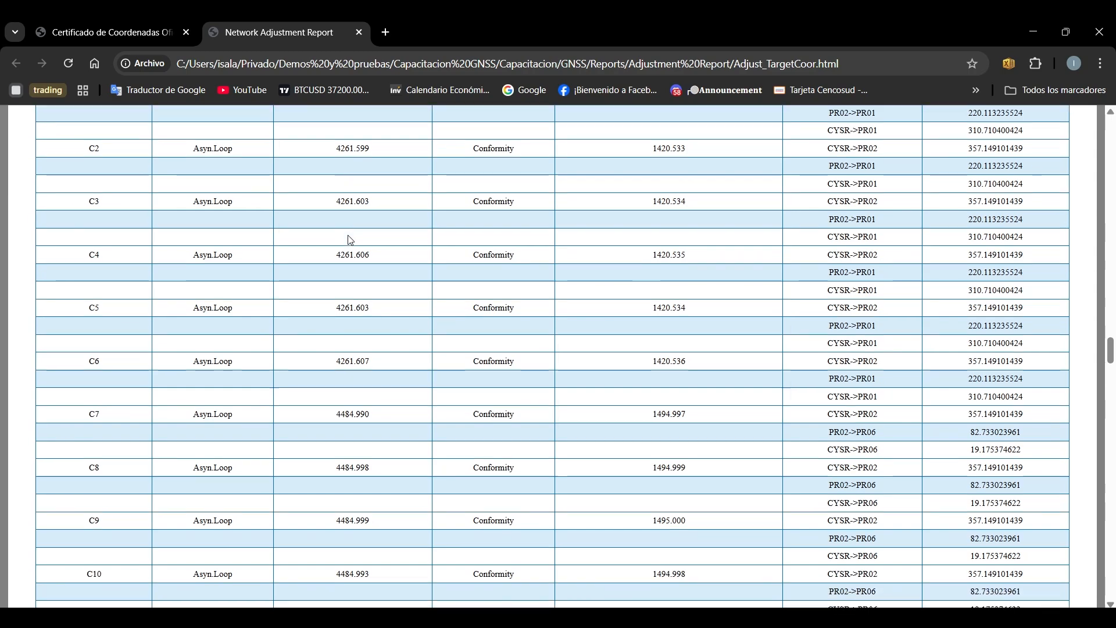
scroll(350, 240, "down", 10)
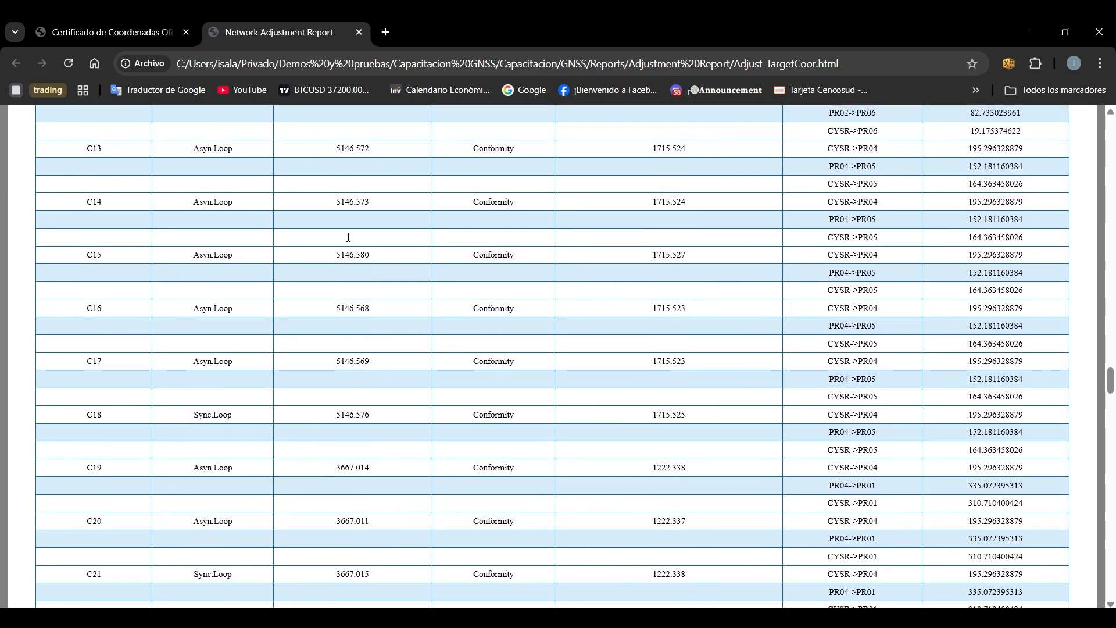
scroll(348, 238, "down", 18)
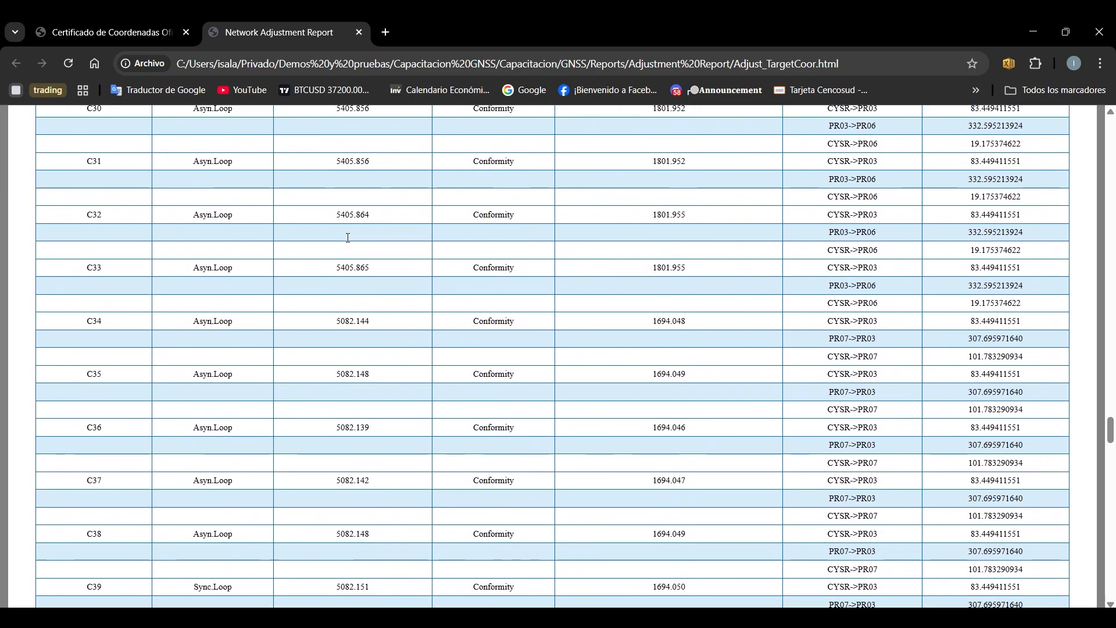
scroll(346, 244, "down", 18)
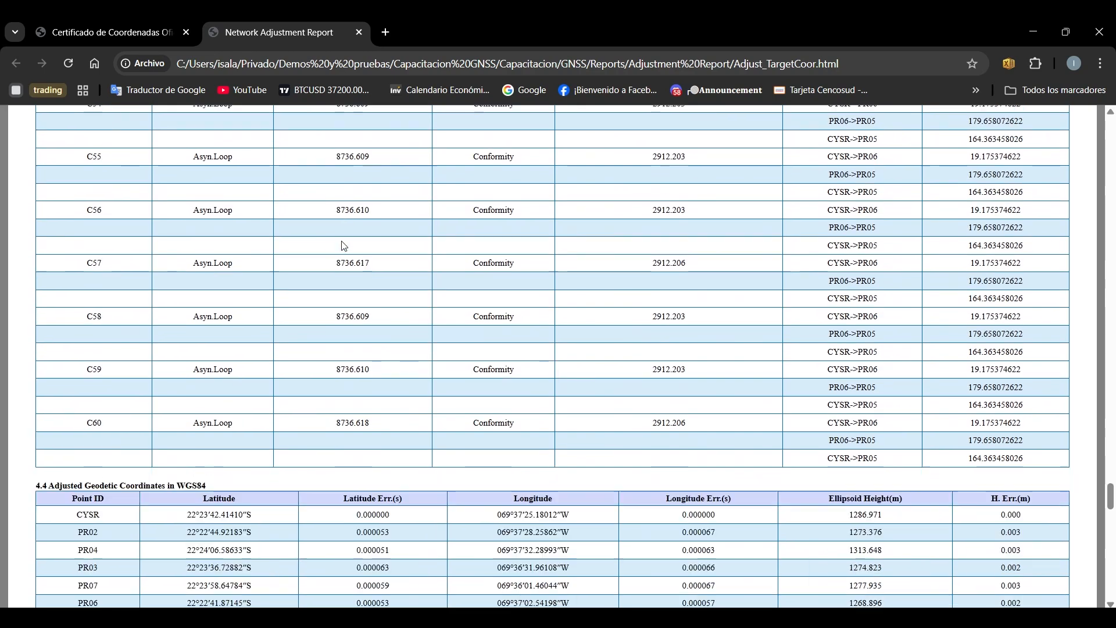
Step: Examine the adjusted geodetic and ECEF coordinates in WGS84 with their errors for every point
scroll(342, 243, "down", 1)
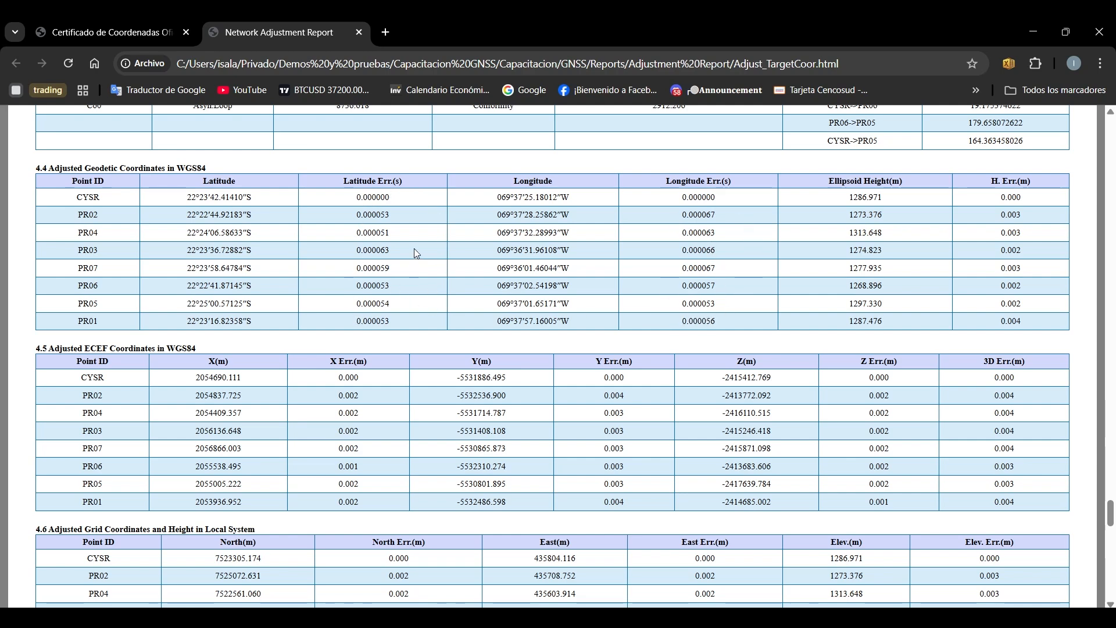
scroll(416, 253, "down", 3)
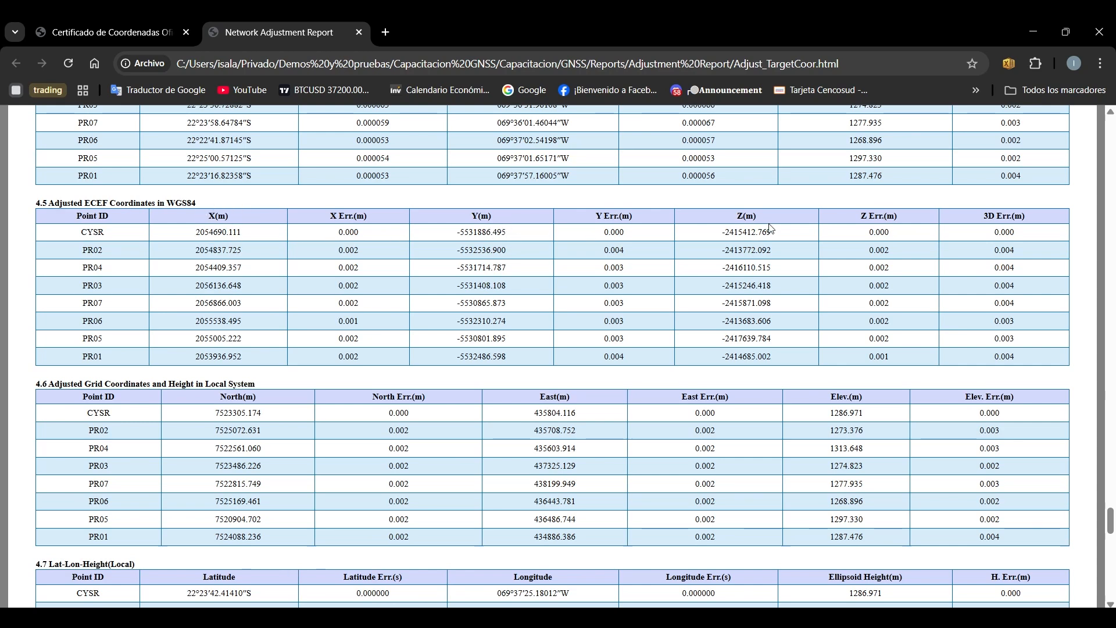
scroll(753, 219, "down", 4)
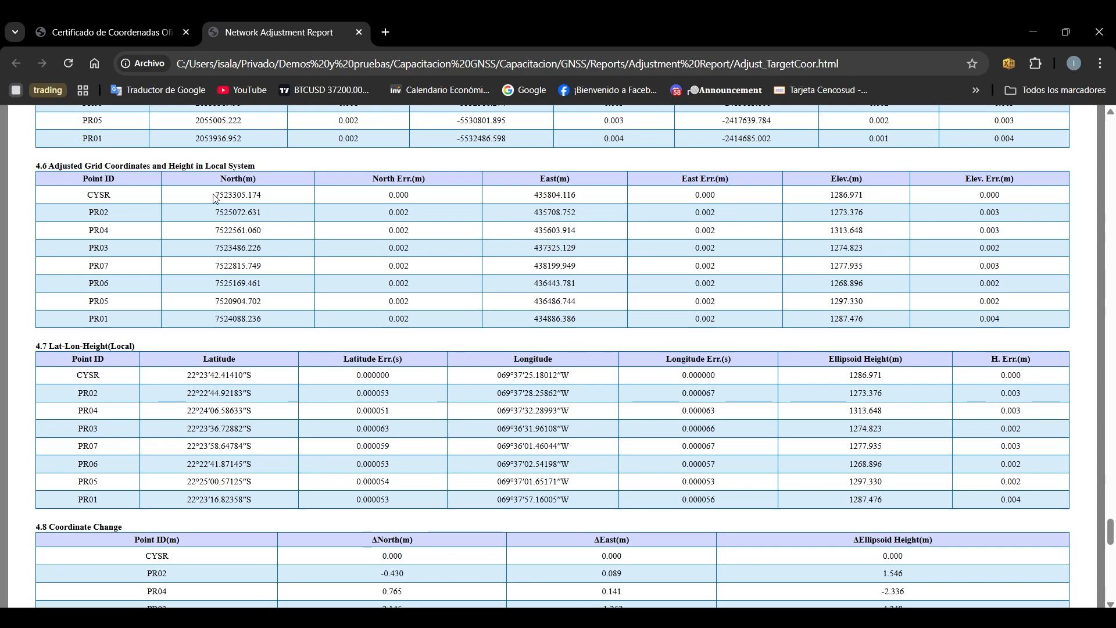
Step: Compare CYSR's adjusted north, east and elevation values in section 4.6 with the official coordinate certificate
left_click_drag(215, 196, 951, 196)
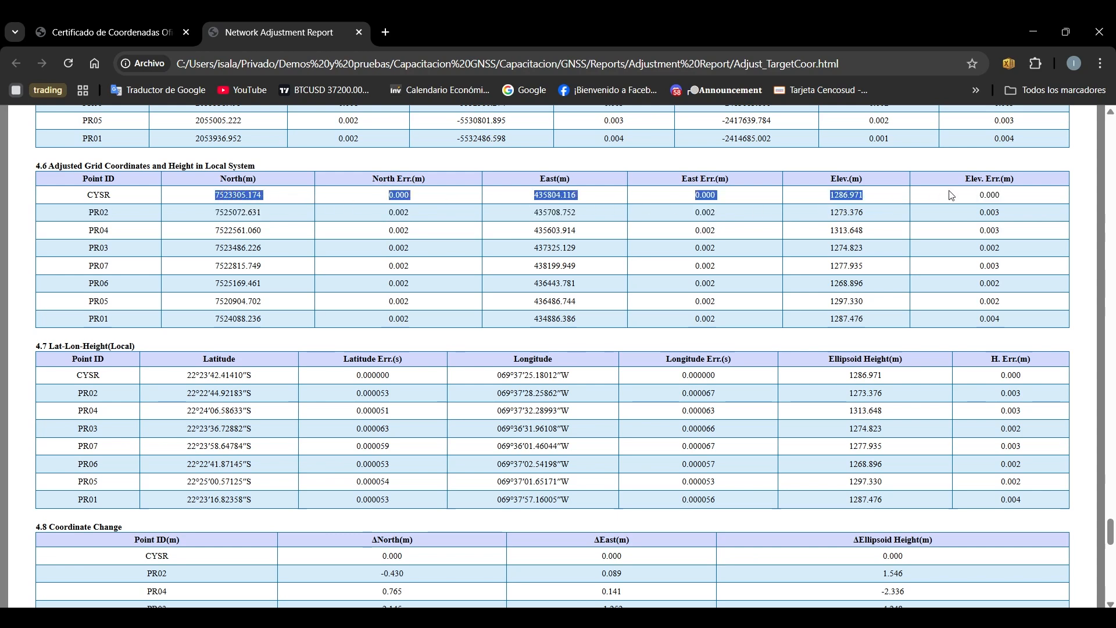
left_click(98, 30)
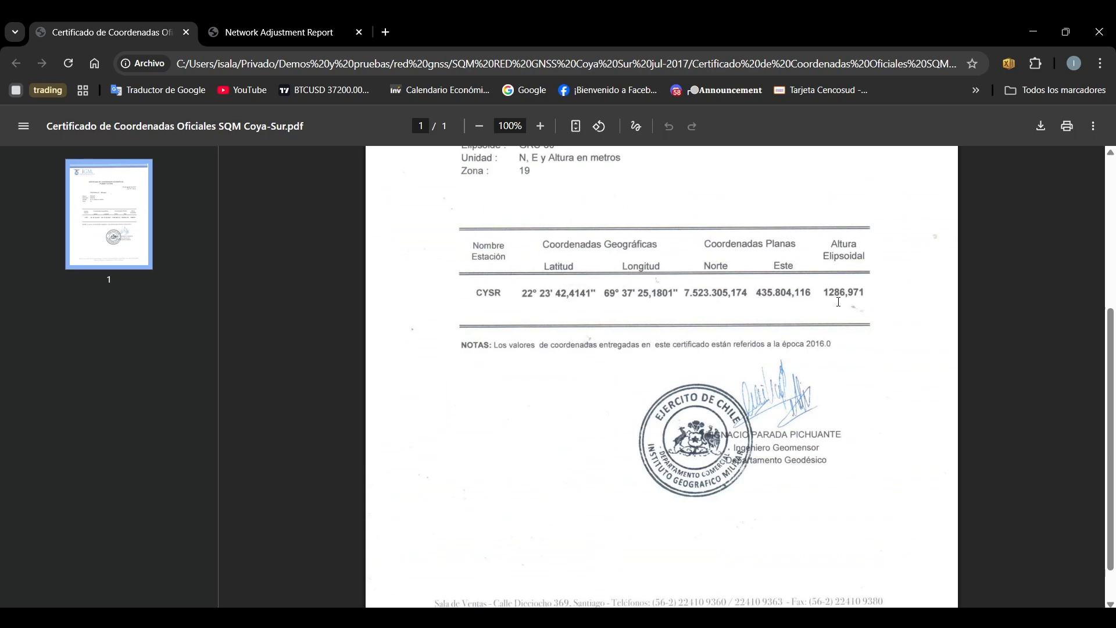
left_click(277, 33)
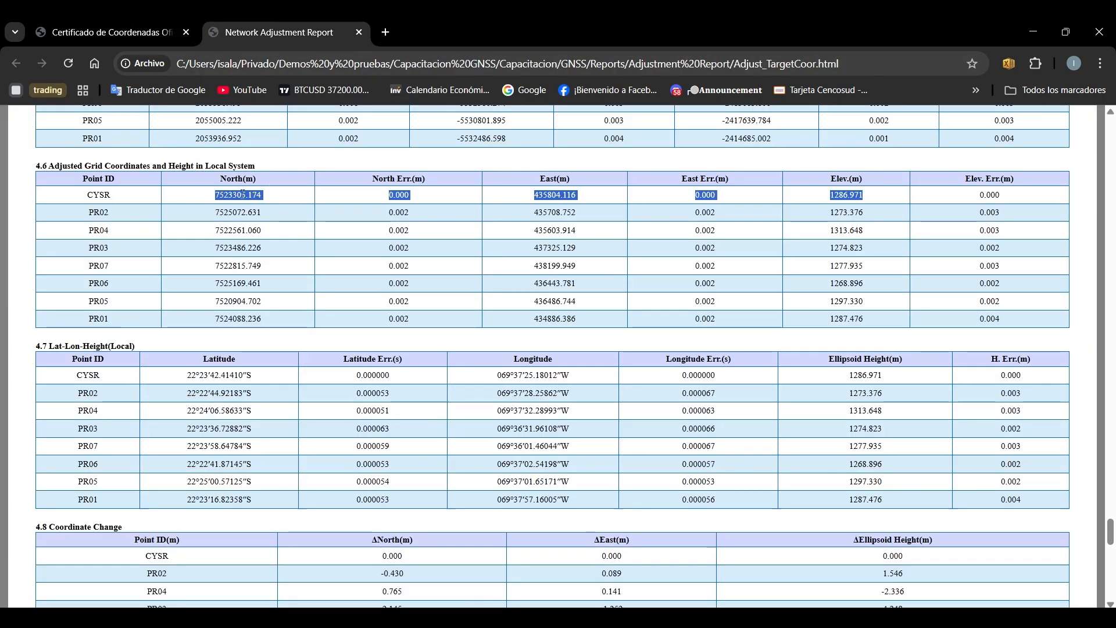
left_click(286, 200)
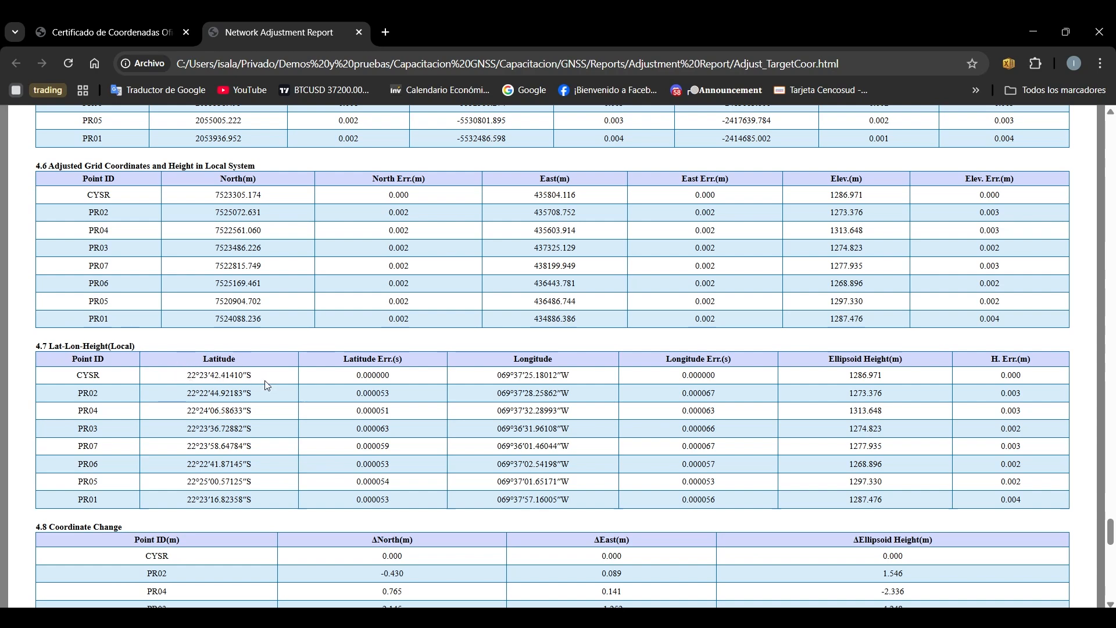
Step: Examine the coordinate changes, the worst baseline and station statistics, and the error ellipses of all points
scroll(266, 386, "down", 6)
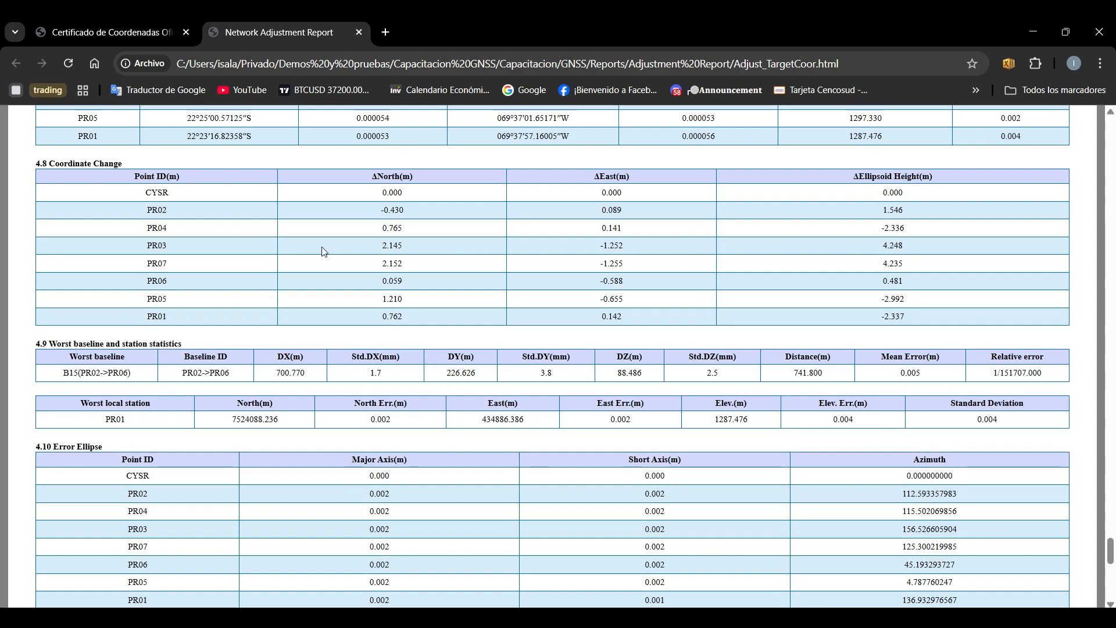
scroll(324, 251, "down", 3)
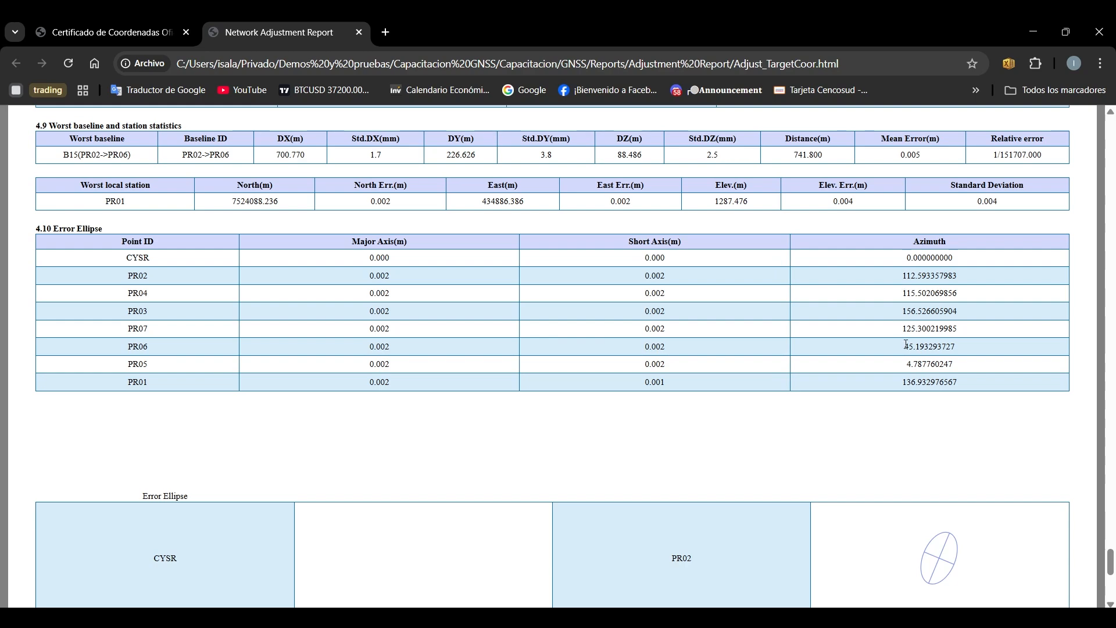
scroll(415, 454, "down", 5)
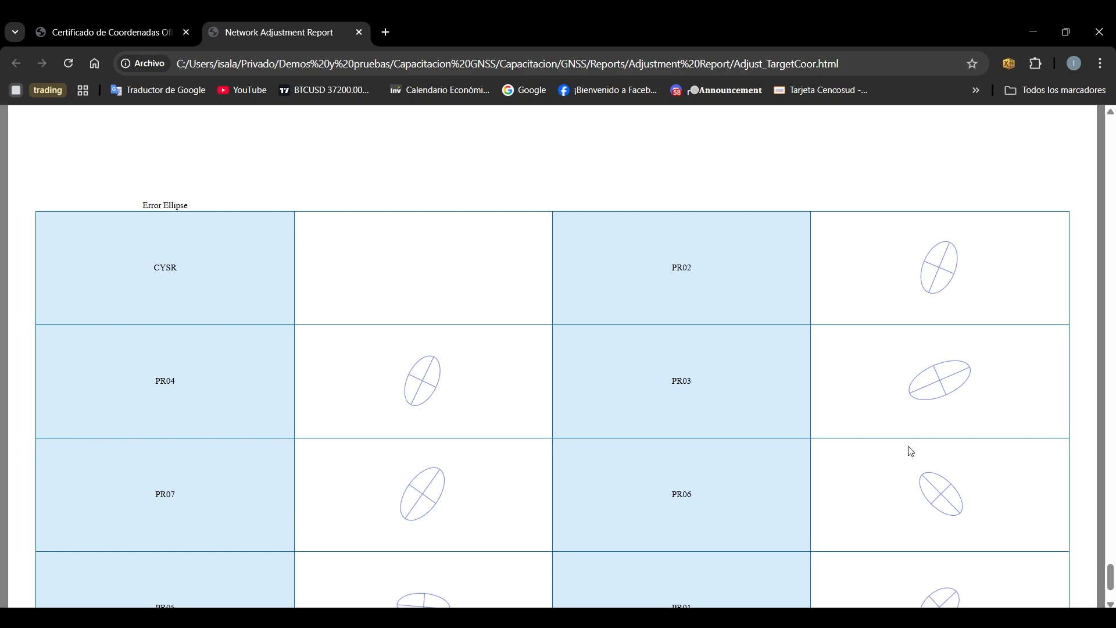
scroll(895, 451, "down", 3)
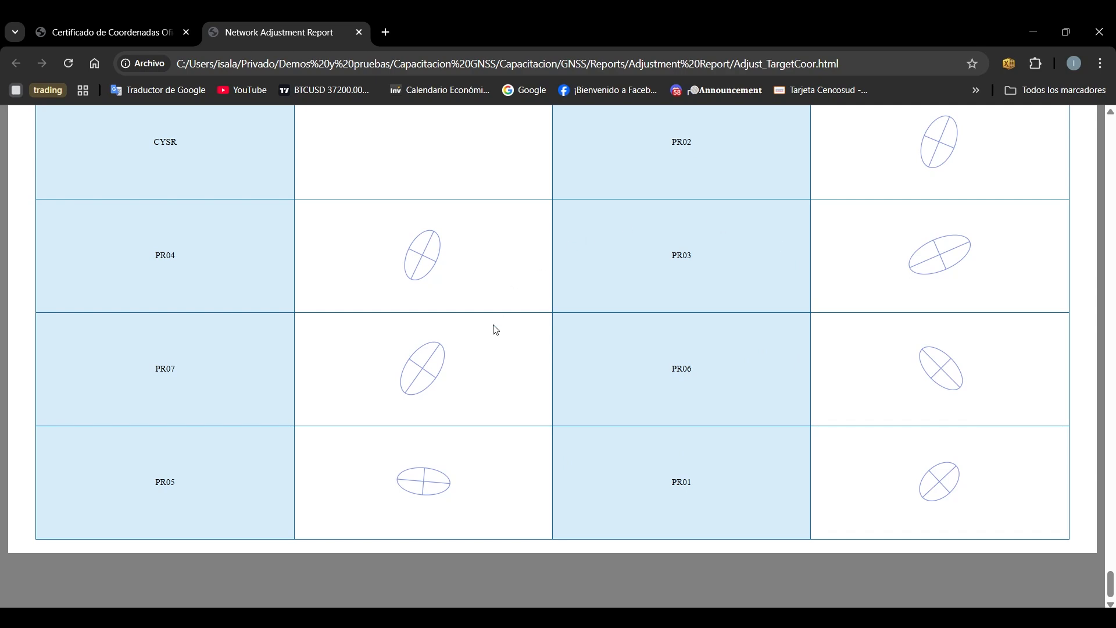
Step: Copy the whole table of adjusted grid coordinates and heights in the local system from section 4.6
scroll(497, 350, "up", 15)
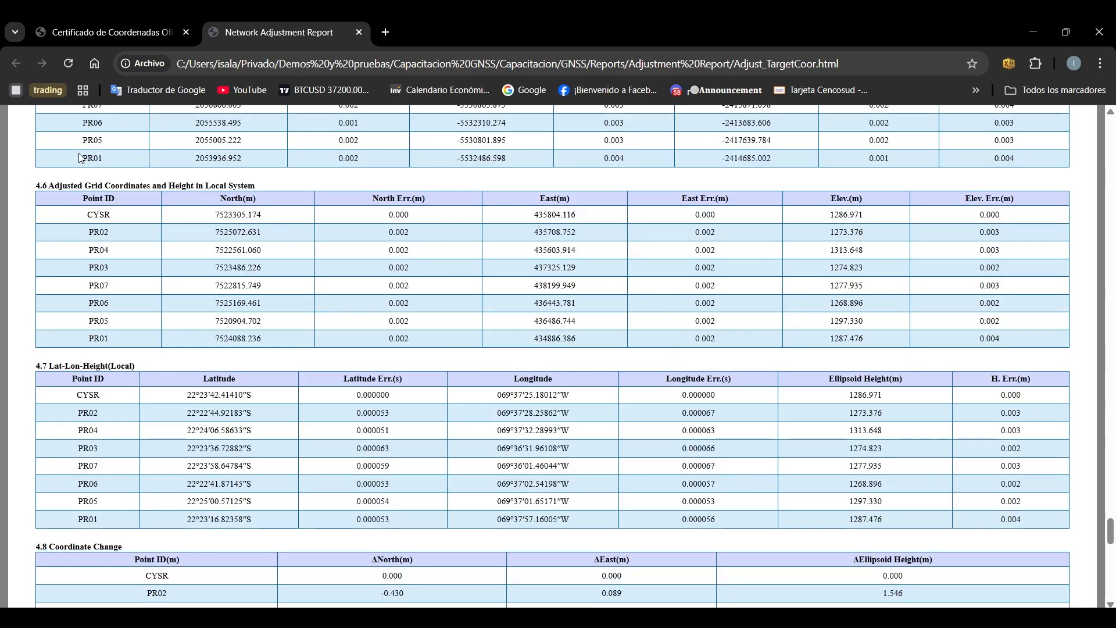
left_click_drag(78, 200, 1021, 336)
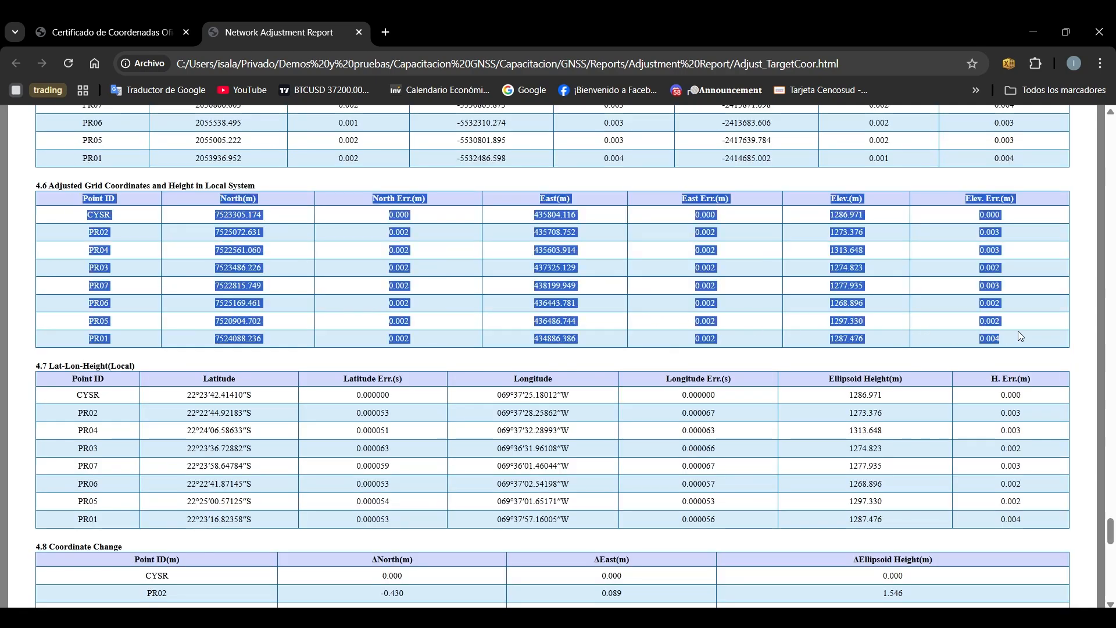
right_click(396, 230)
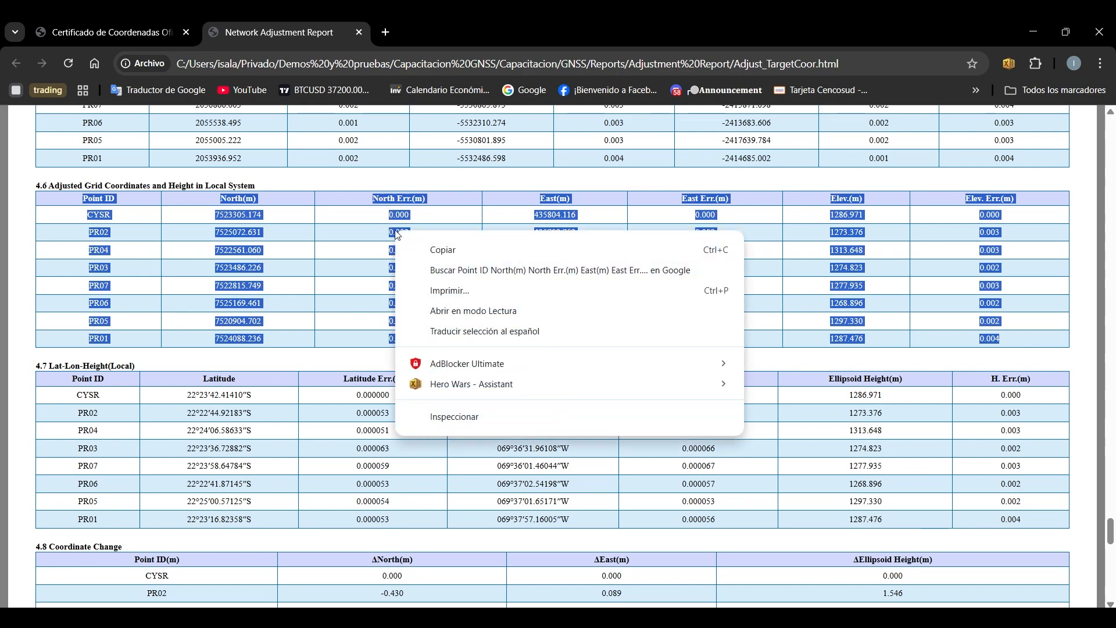
left_click(448, 251)
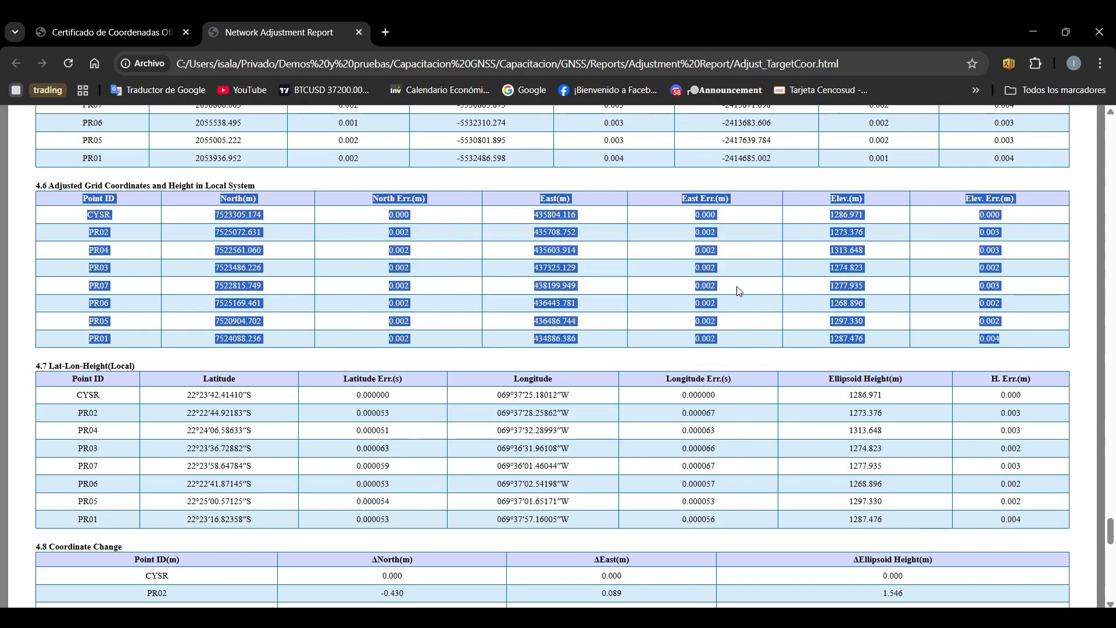
Step: Switch to CHC Geomatics Office 2, show the network map and clear the selection of loop C6
left_click(372, 260)
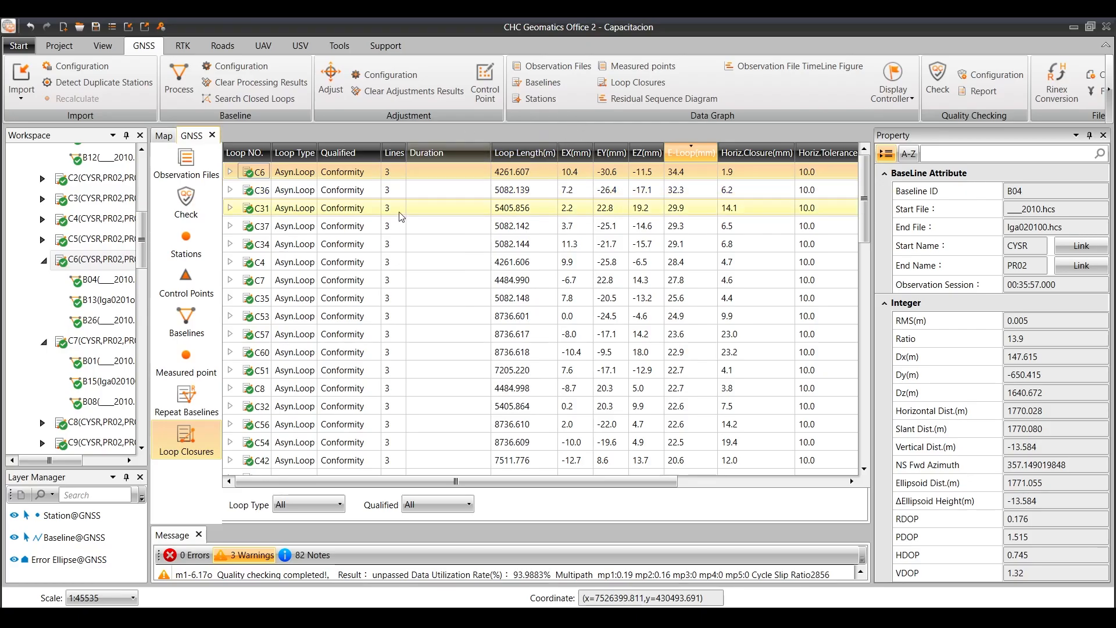
left_click(162, 137)
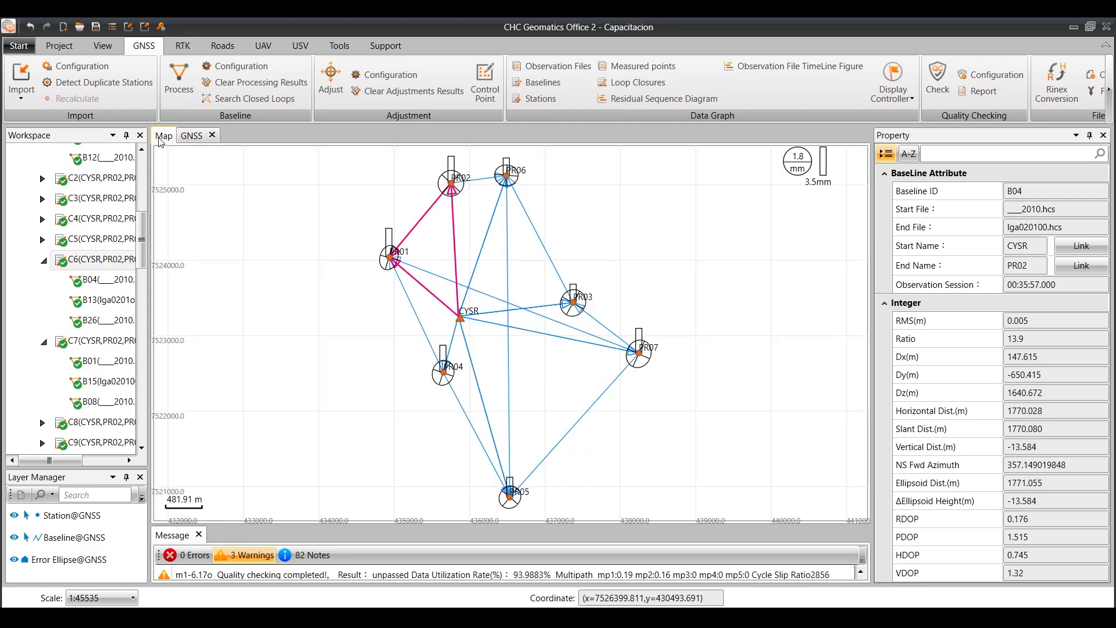
left_click(339, 286)
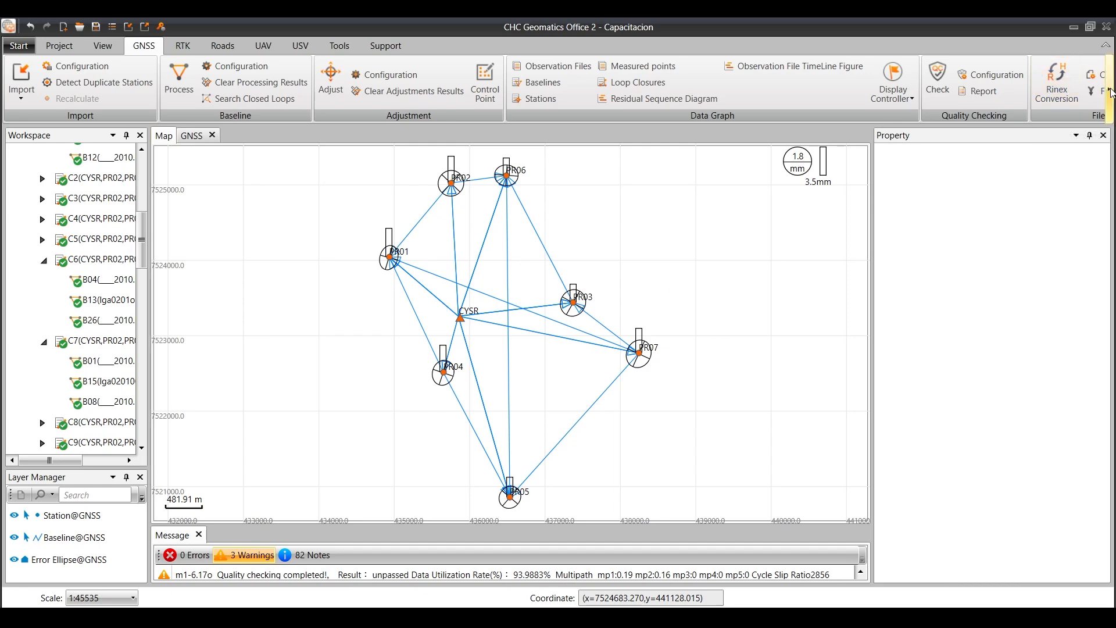
Step: Open the RINEX file processing configuration, review its version, observation, frequency and satellite options, and confirm it with version 3.04 for all files
left_click(1110, 89)
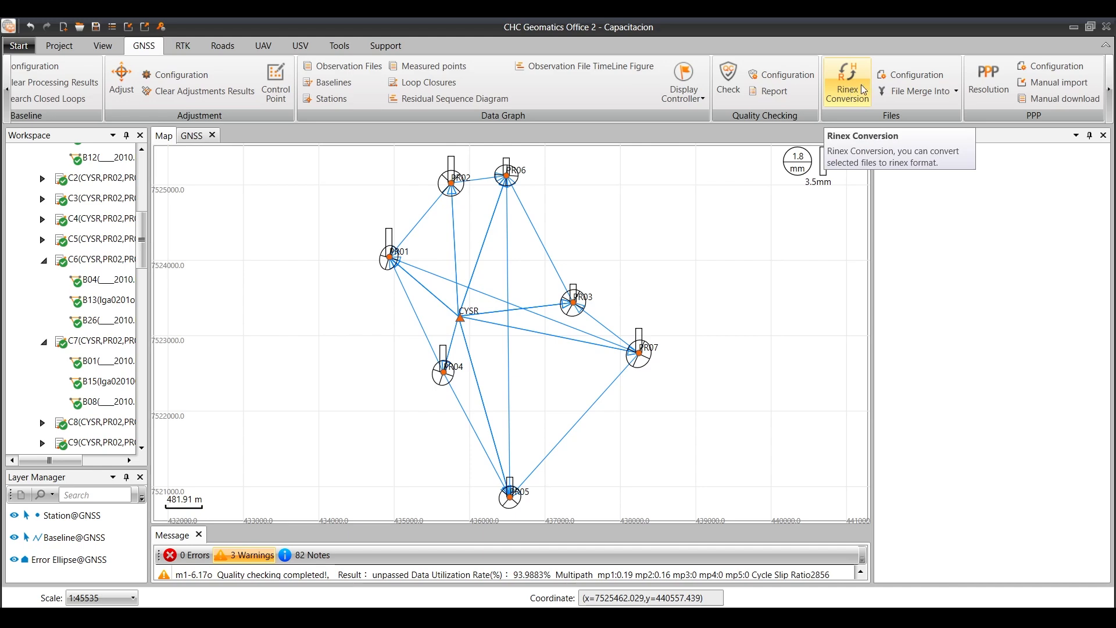
left_click(911, 74)
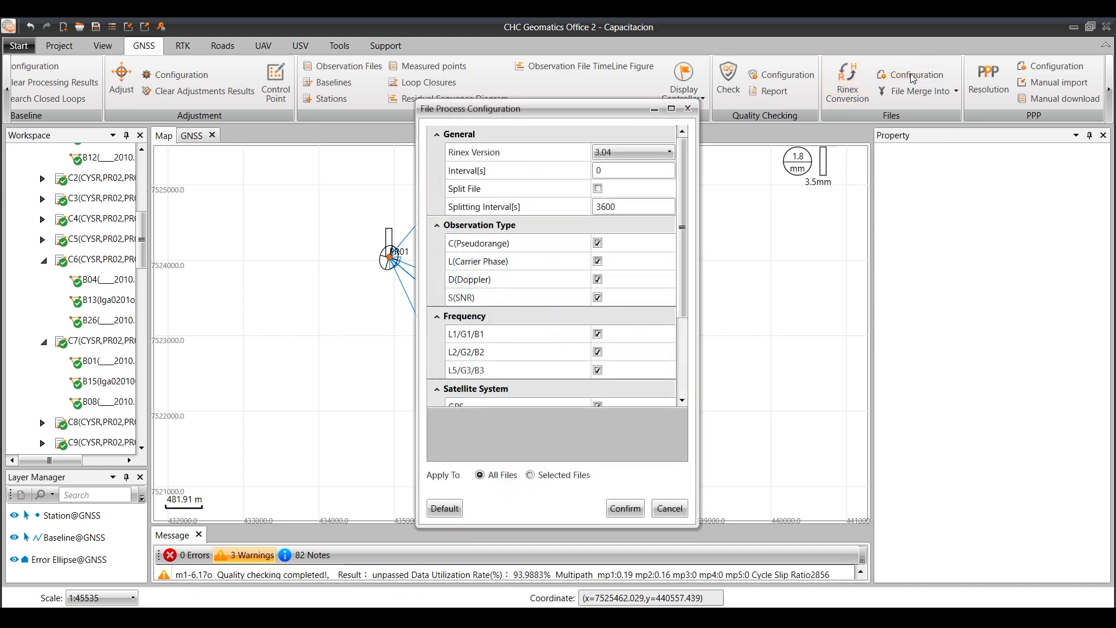
left_click(482, 154)
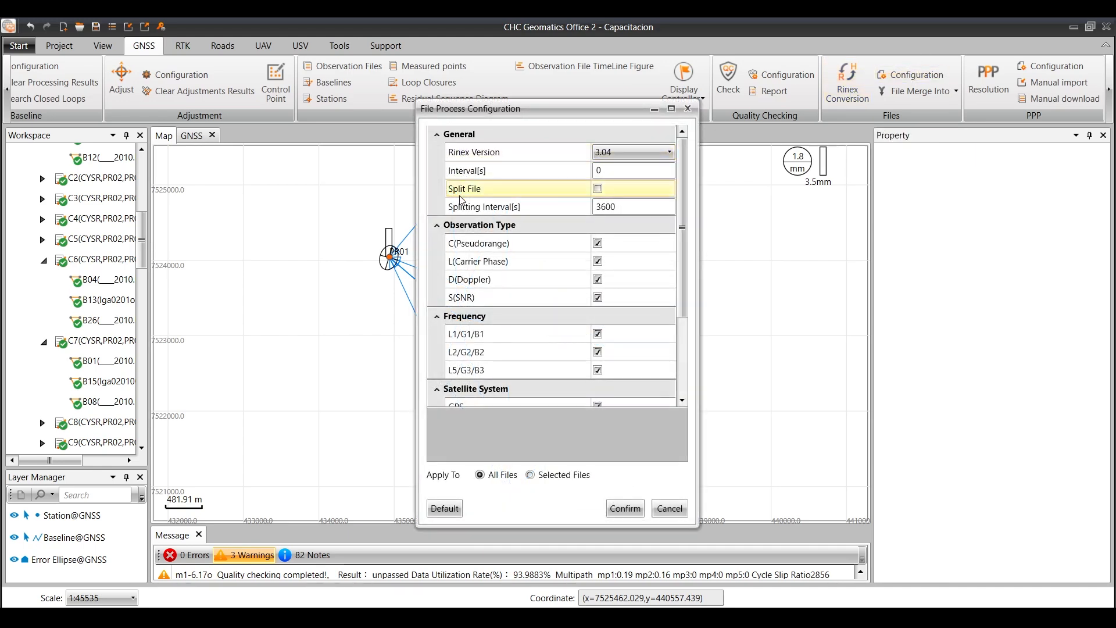
left_click(636, 152)
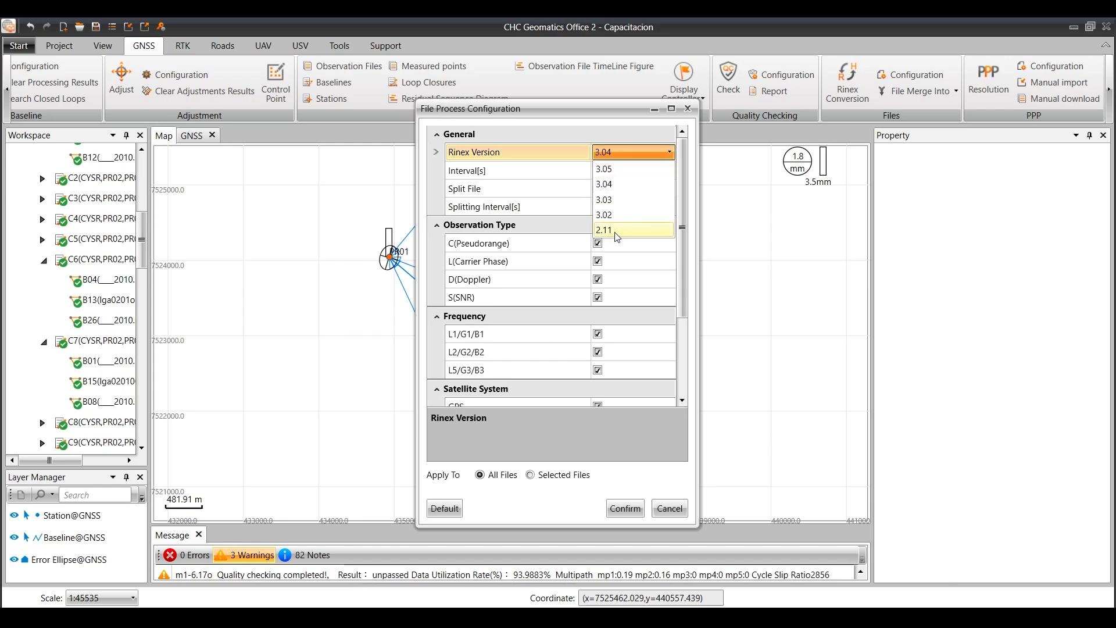
left_click(625, 150)
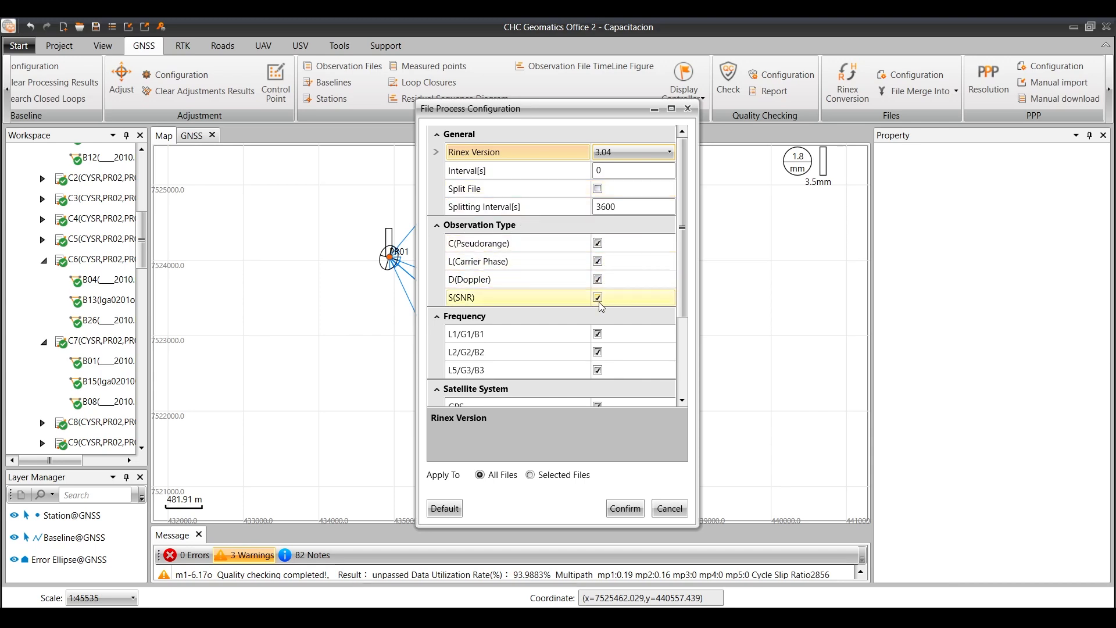
left_click_drag(682, 245, 683, 349)
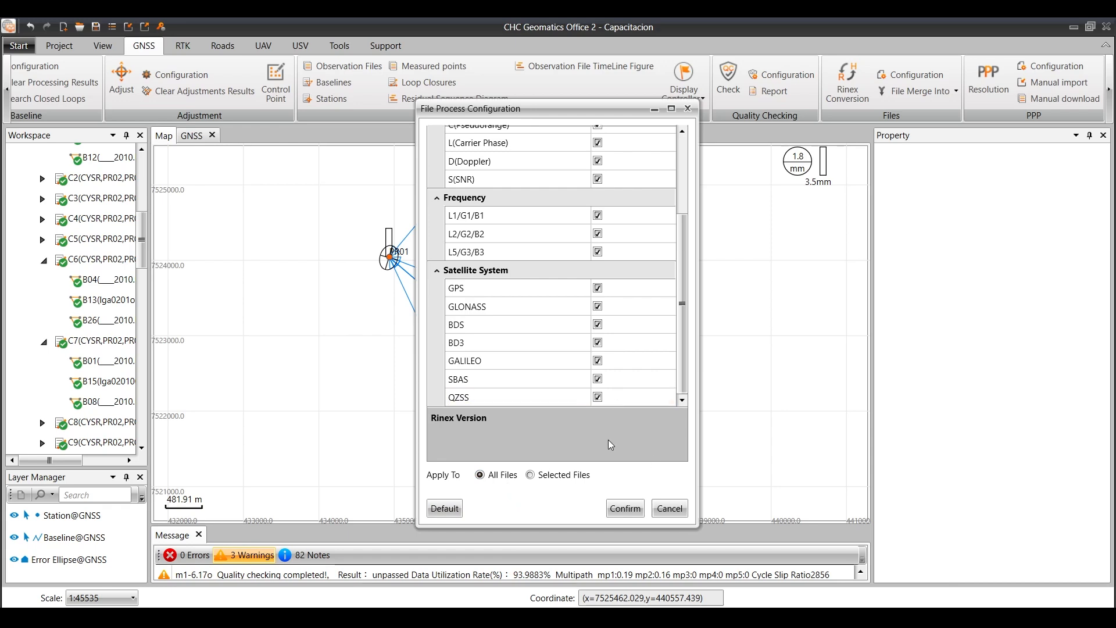
left_click(626, 509)
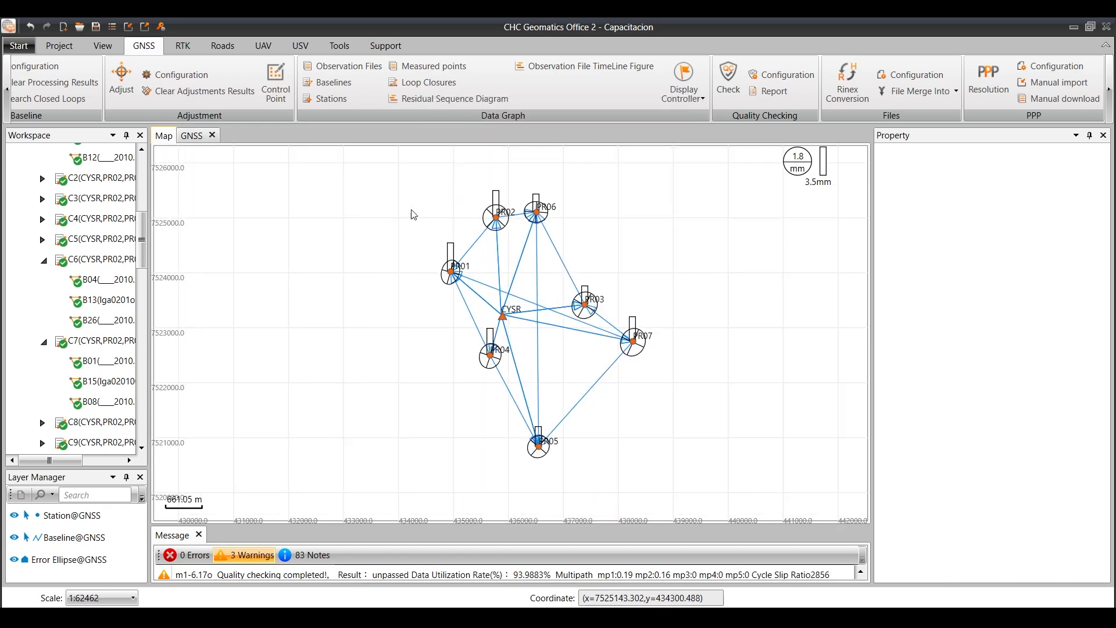
Step: Convert all observation files of the project, from ___2010.17o through the last PR07 file, to RINEX and open the output directory
left_click(195, 137)
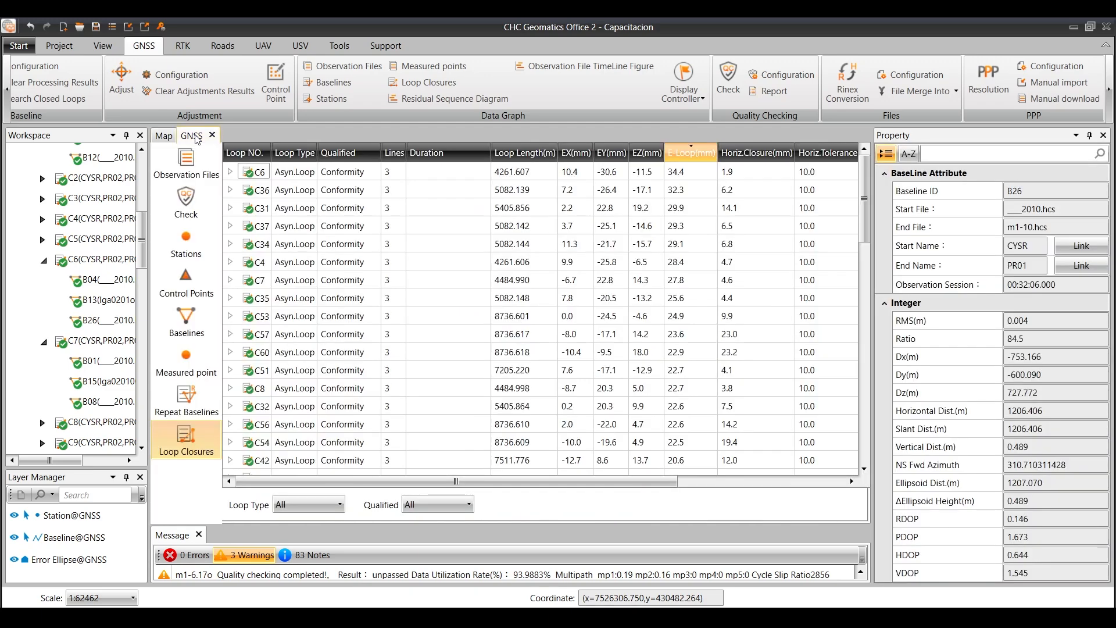
left_click(186, 165)
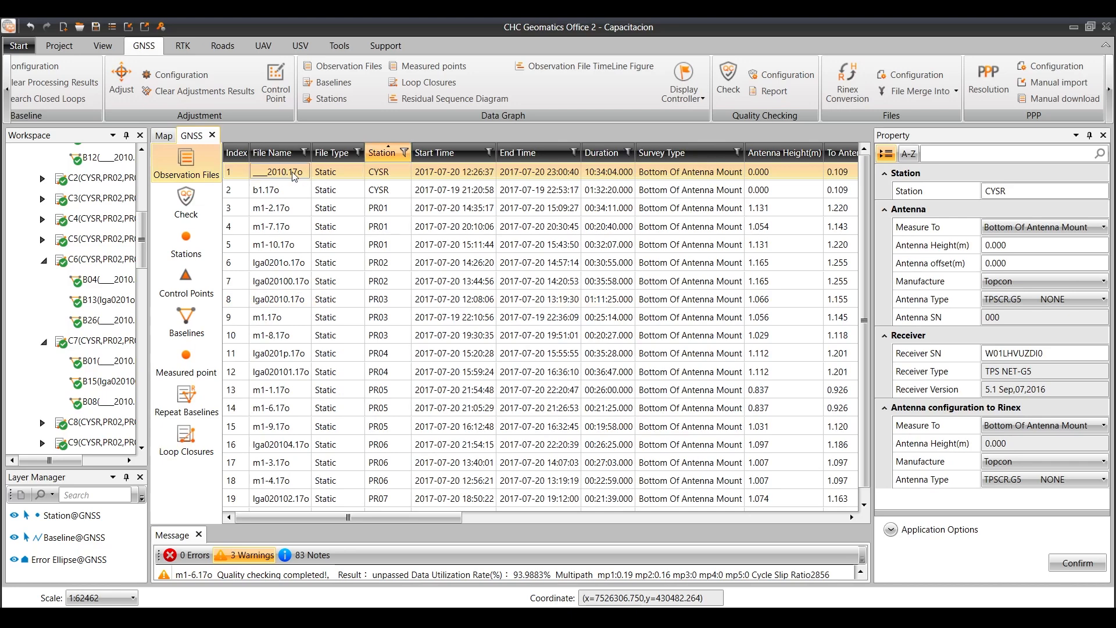
scroll(285, 326, "down", 1)
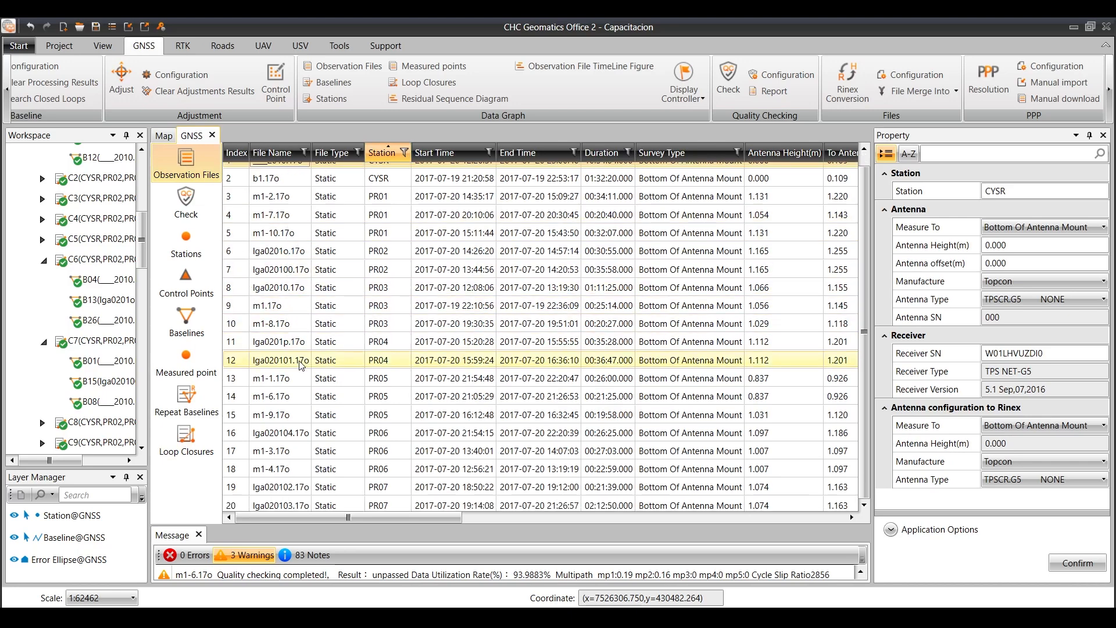
left_click(269, 505, "shift")
scroll(448, 423, "up", 1)
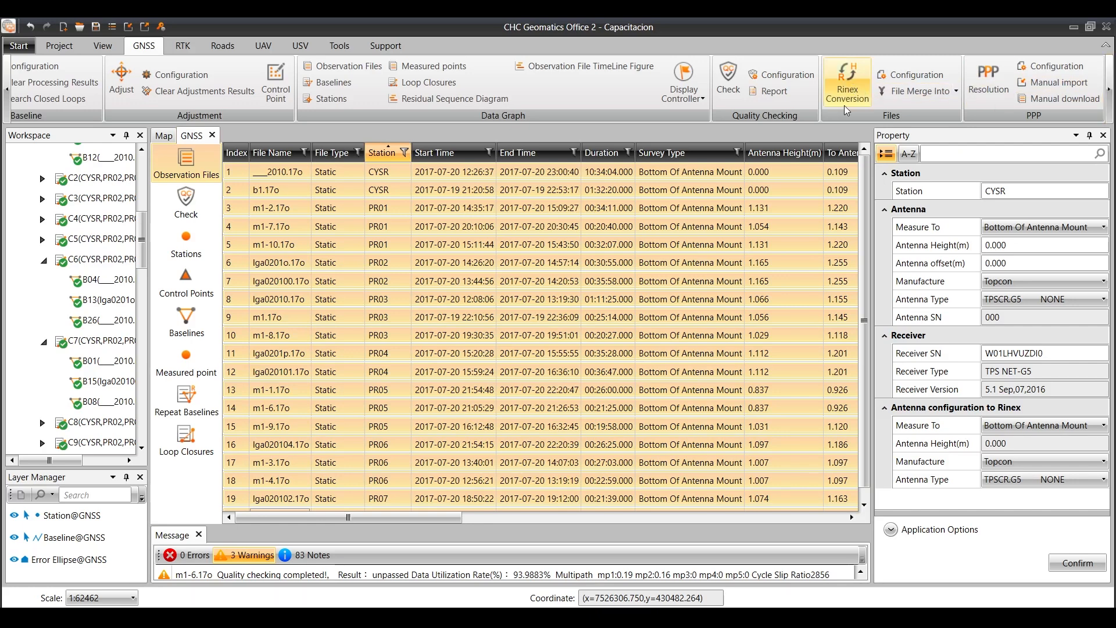
left_click(849, 77)
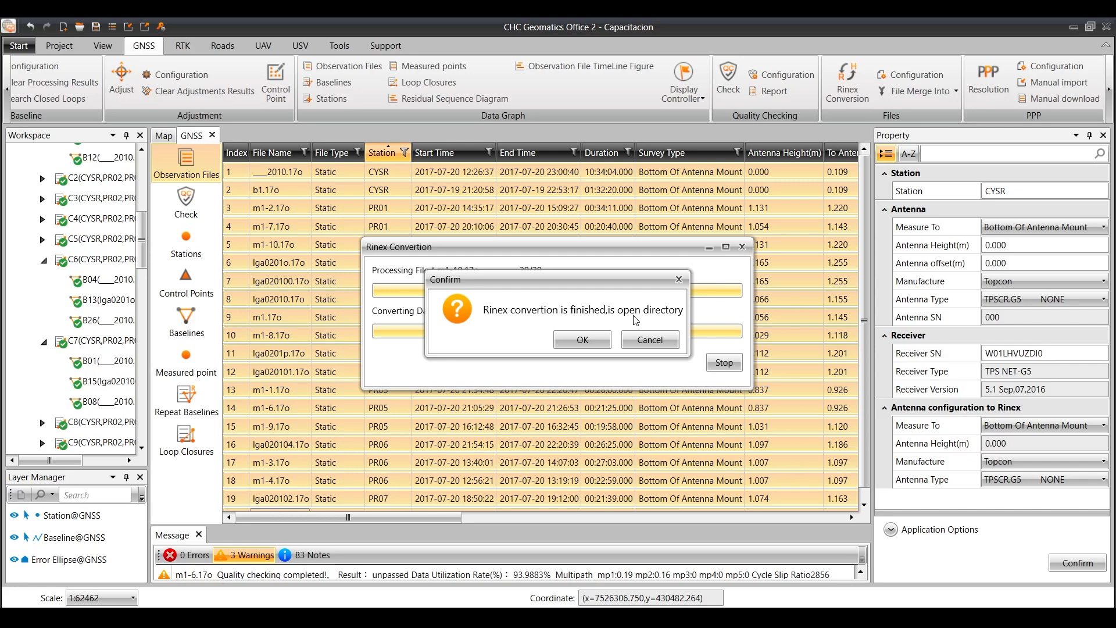
left_click(582, 339)
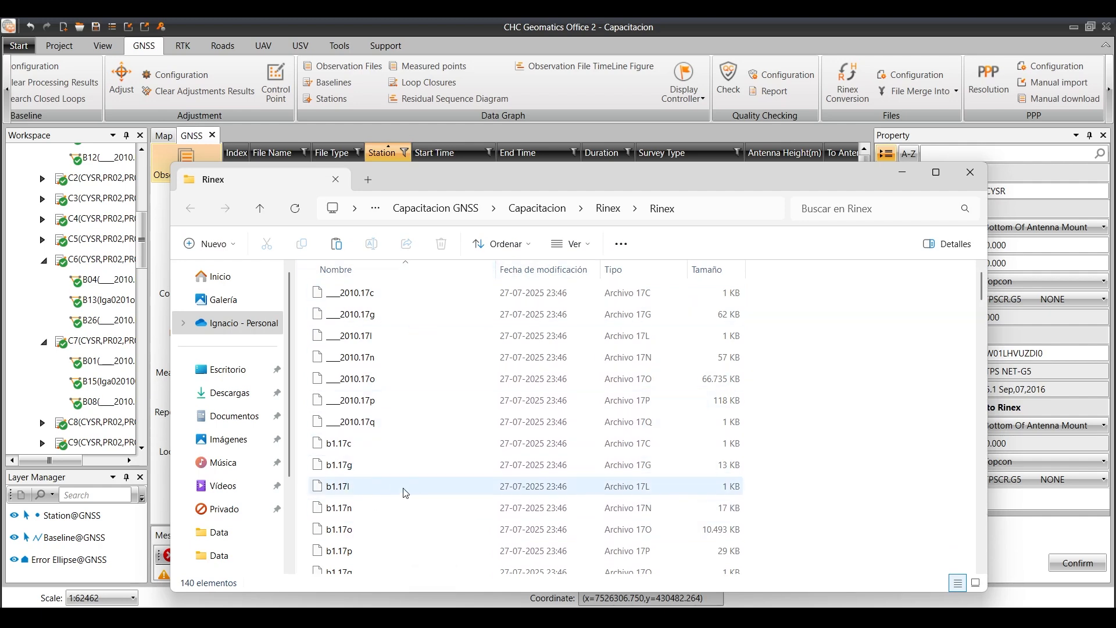
Step: Examine the converted files in the output Rinex subfolder and its location inside the project's Rinex folder, closing the file window when done
scroll(448, 351, "down", 3)
scroll(449, 355, "down", 20)
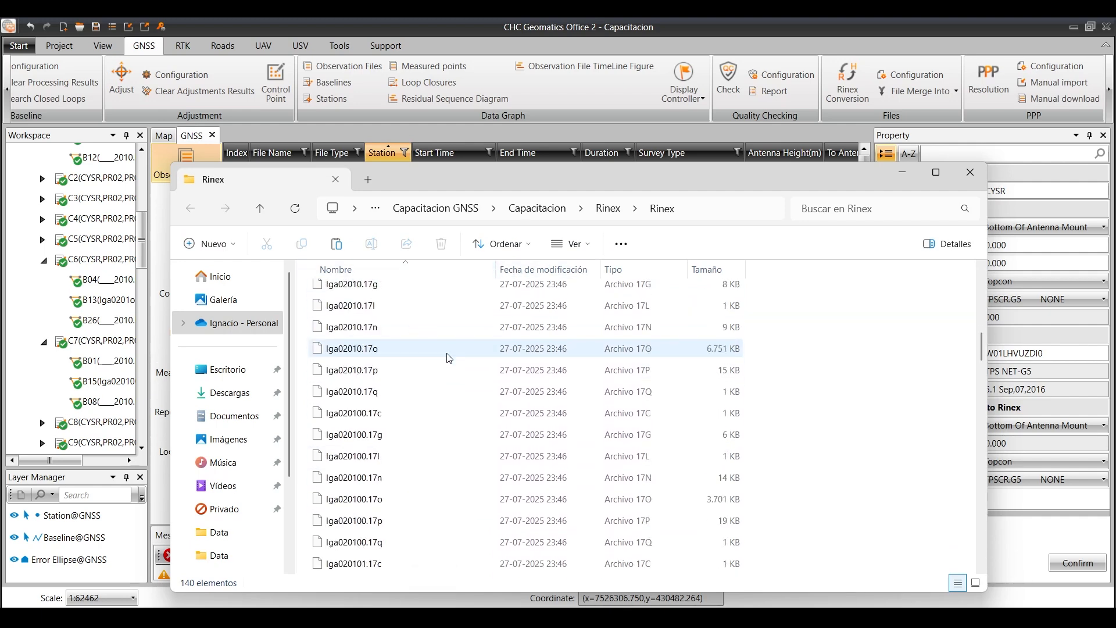
scroll(449, 366, "down", 20)
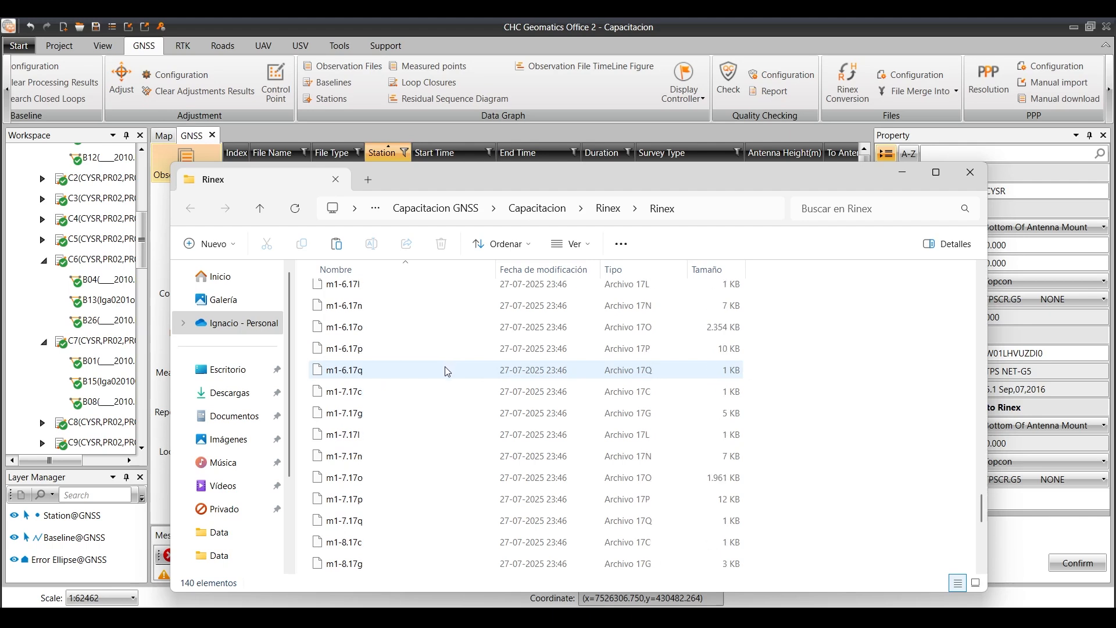
scroll(447, 375, "up", 15)
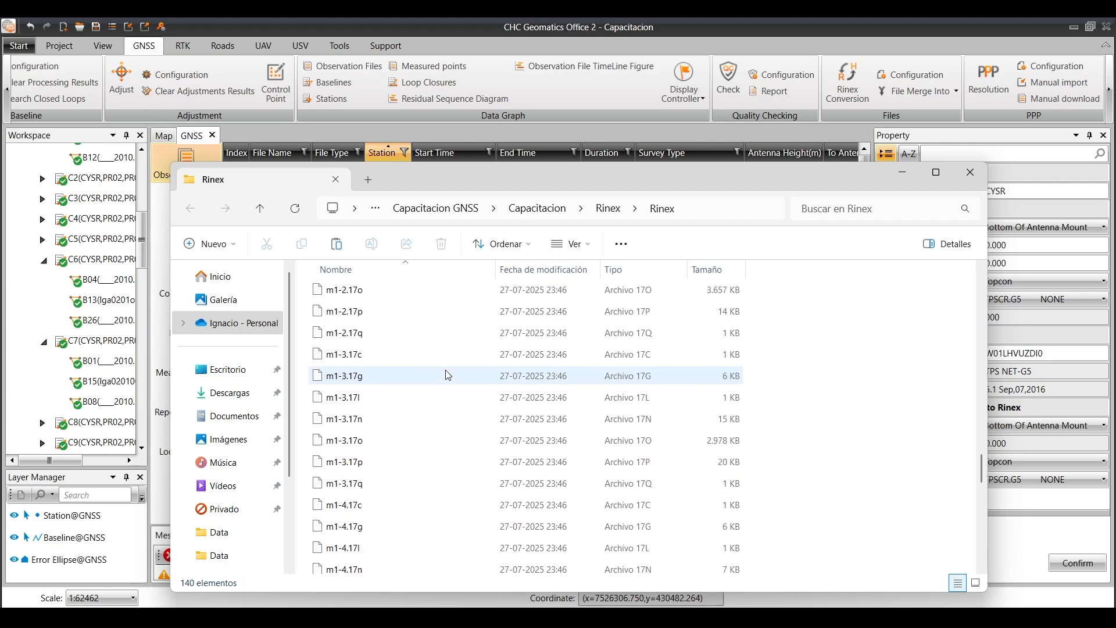
scroll(448, 374, "up", 10)
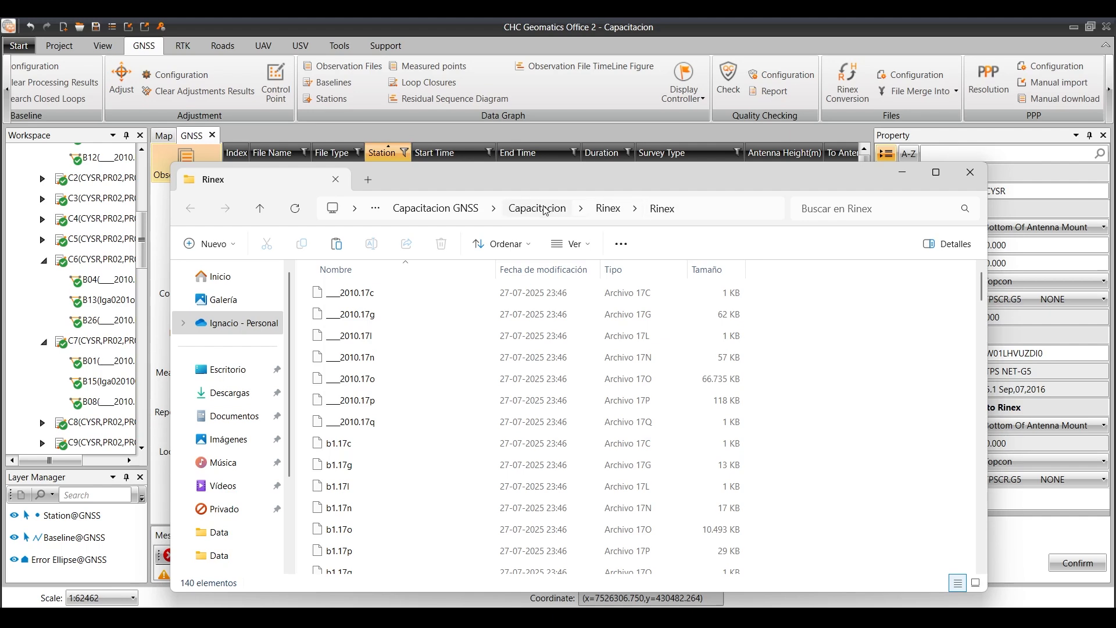
left_click(604, 210)
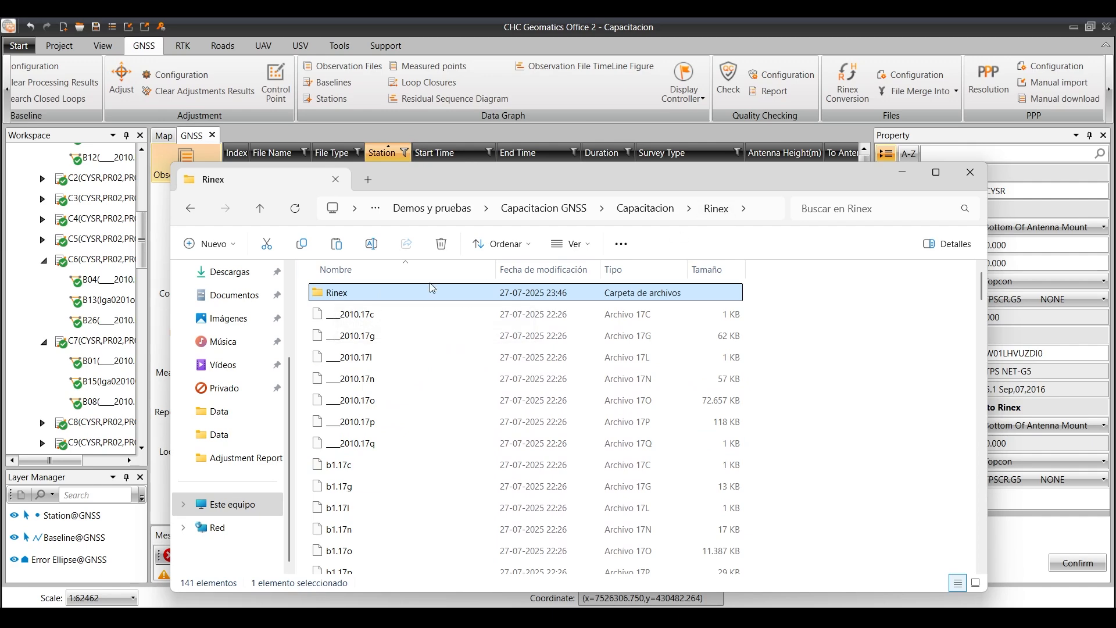
double_click(338, 298)
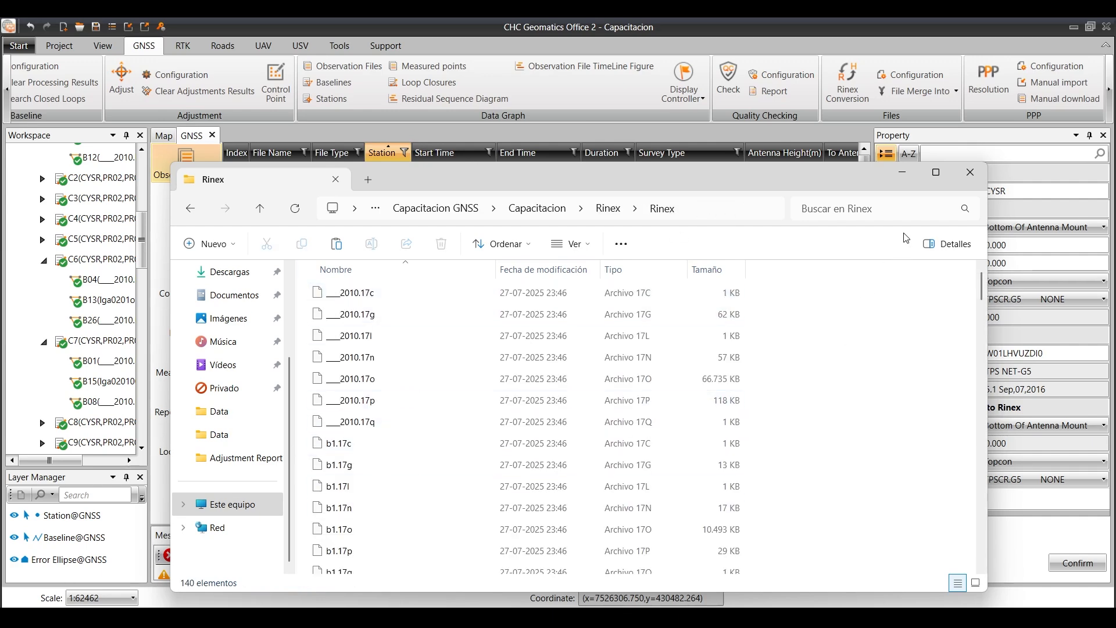
left_click(976, 174)
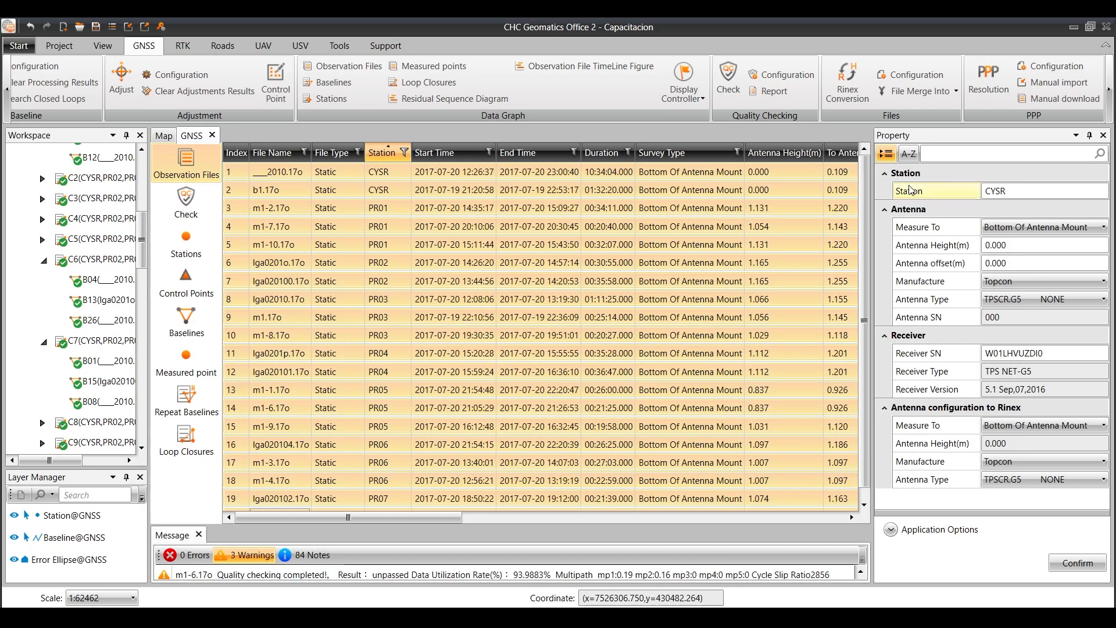